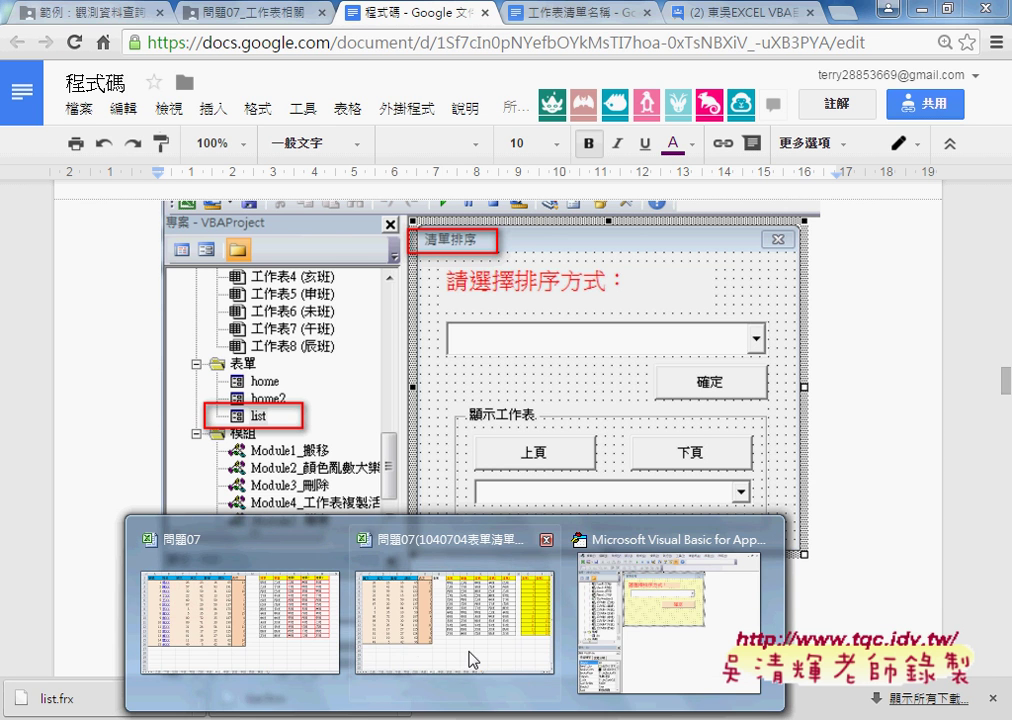
# Confirm the sorting form's 確定 button is named btn01, then return to the 問題07 workbook
pyautogui.click(255, 636)
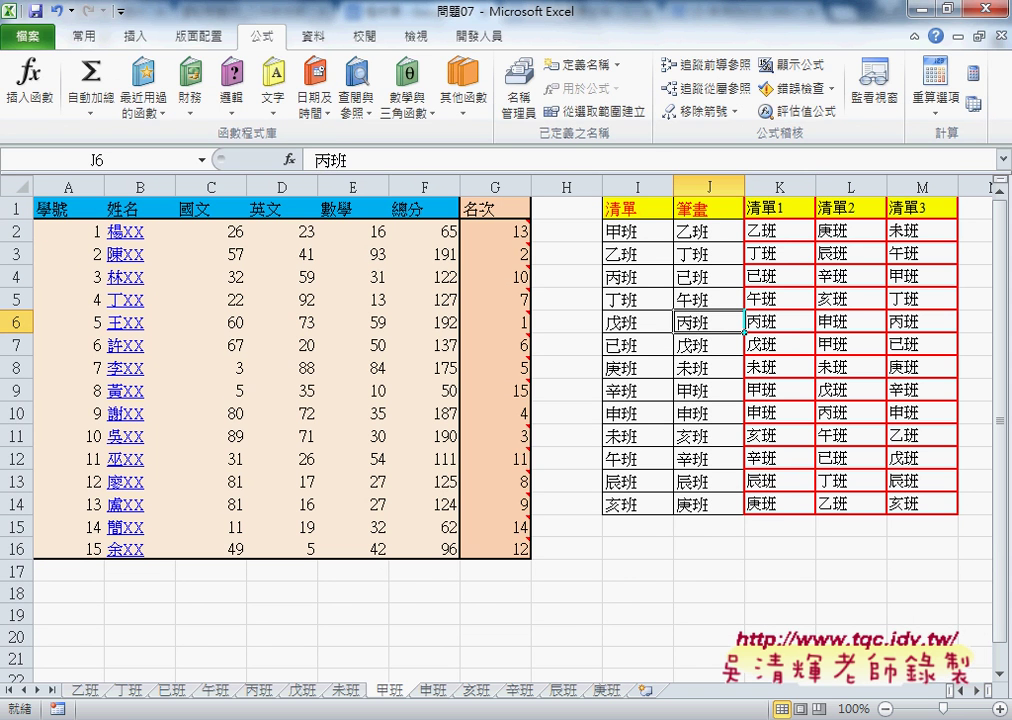
pyautogui.click(685, 548)
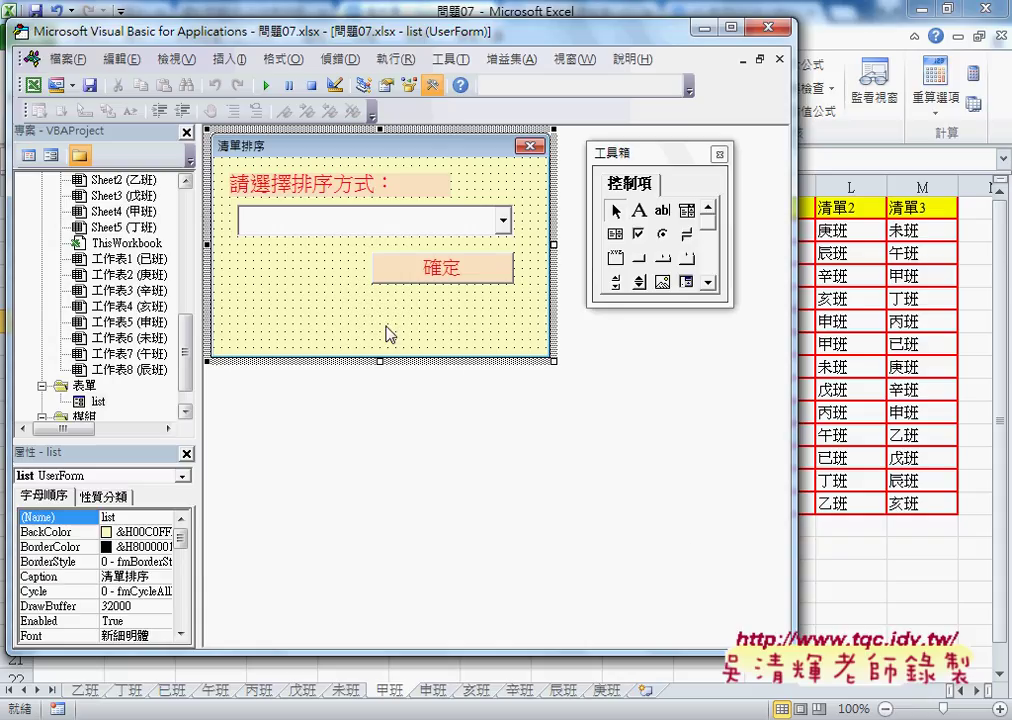
pyautogui.click(418, 283)
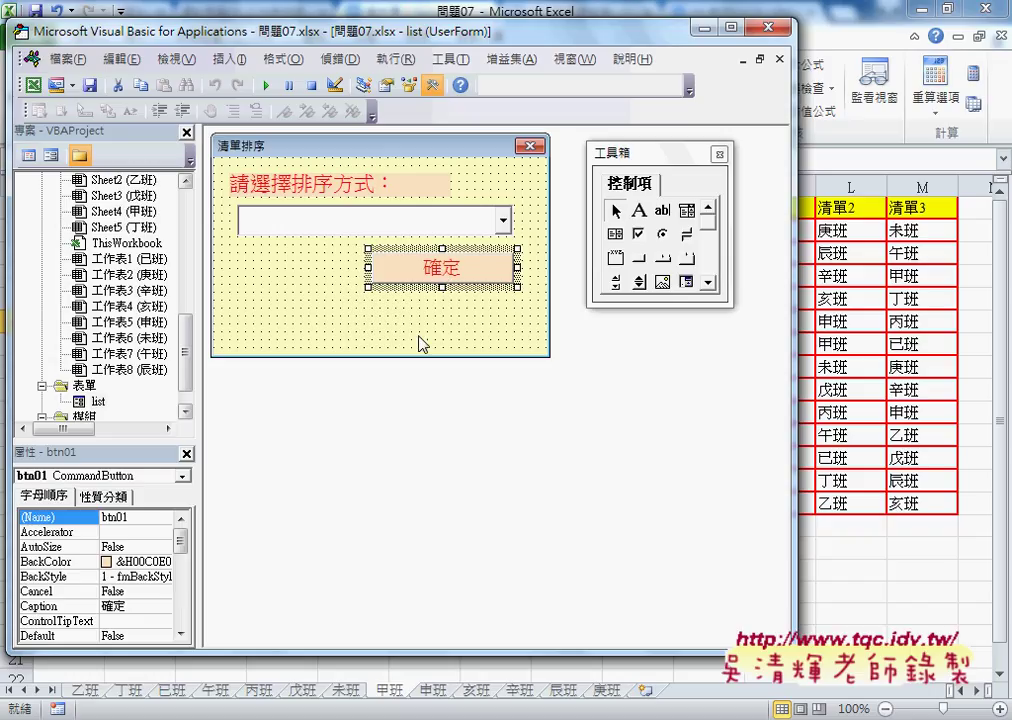
pyautogui.moveTo(475, 693)
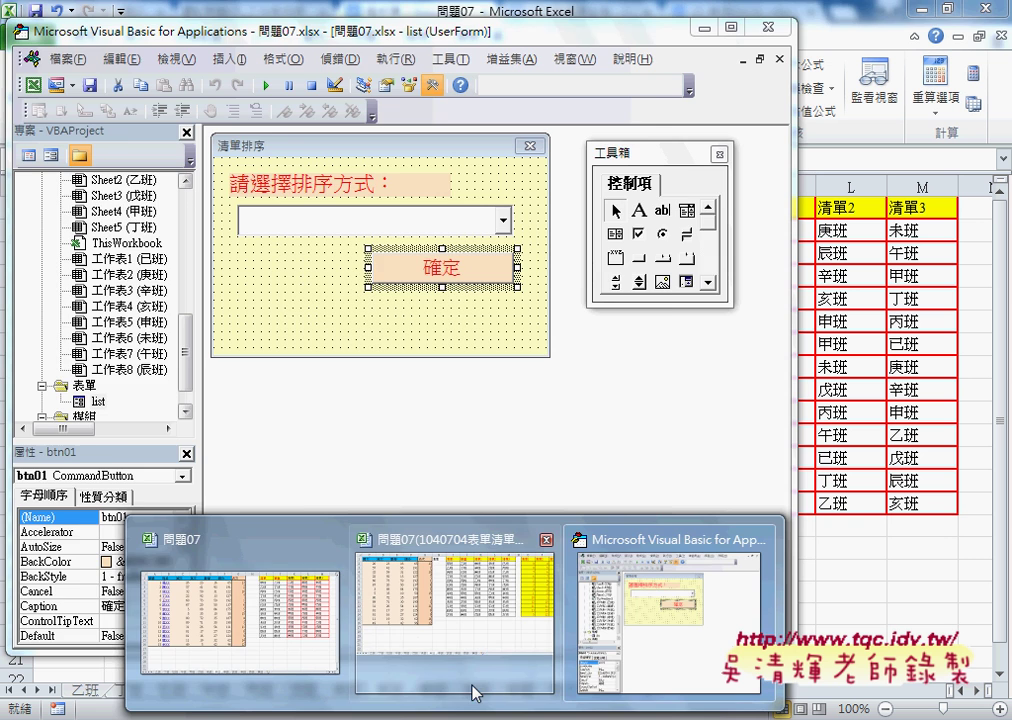
pyautogui.click(298, 650)
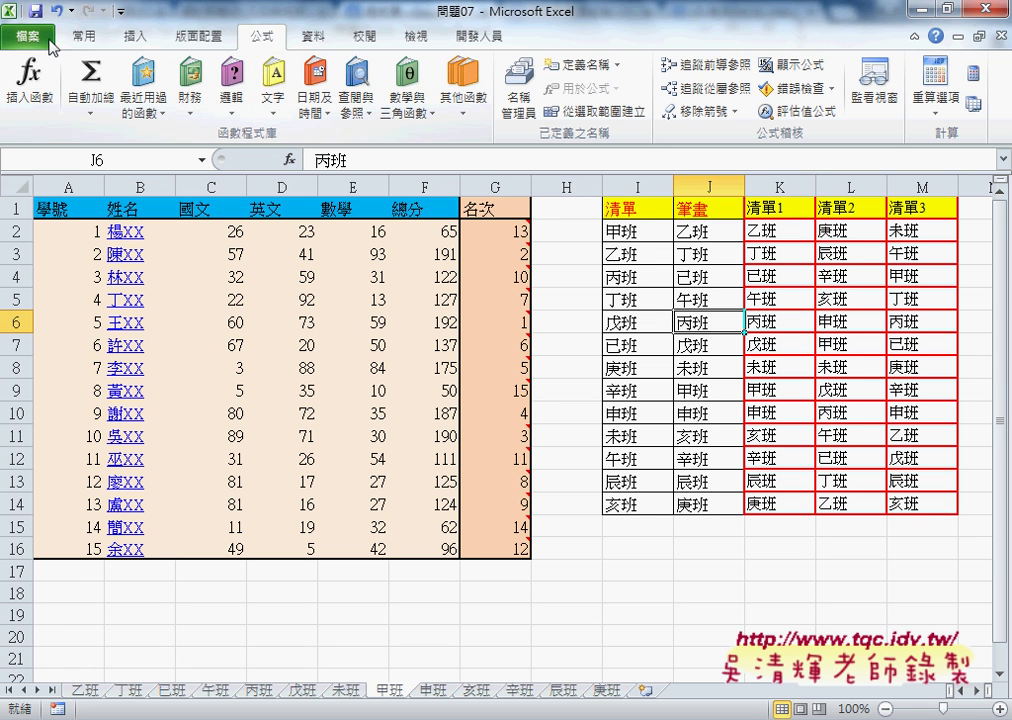
pyautogui.click(45, 40)
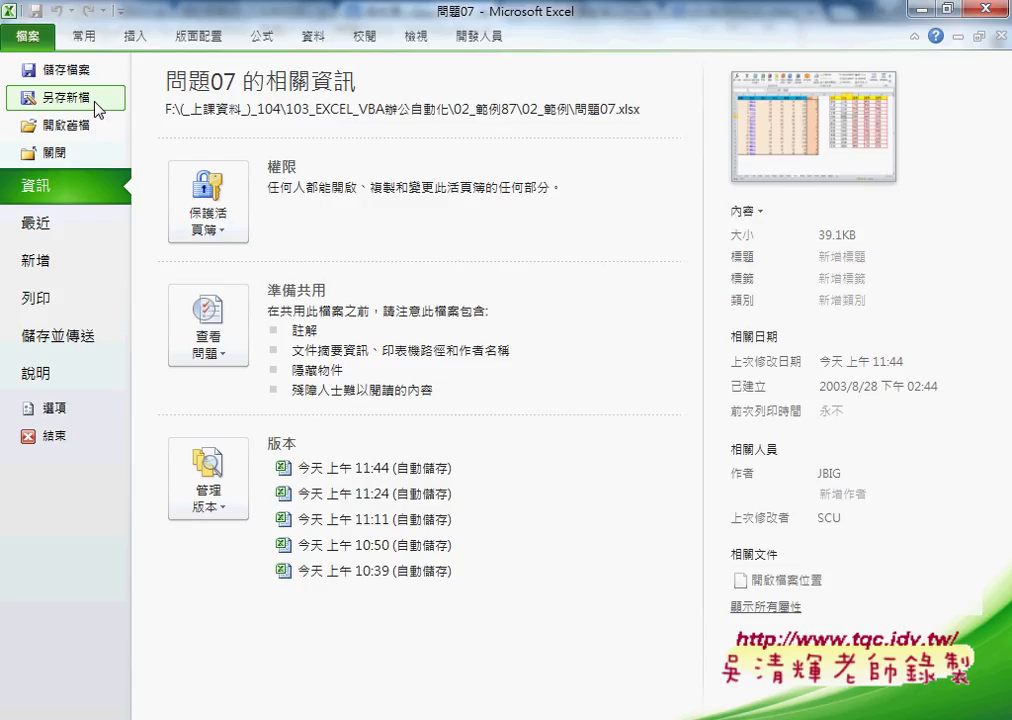
pyautogui.press('Escape')
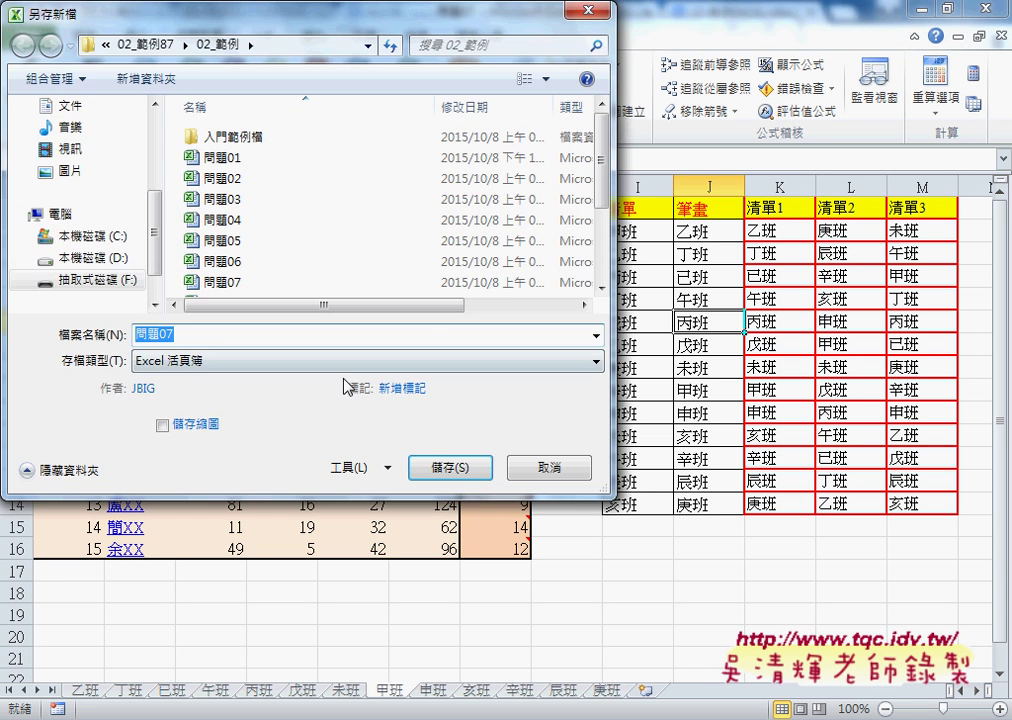
pyautogui.click(180, 364)
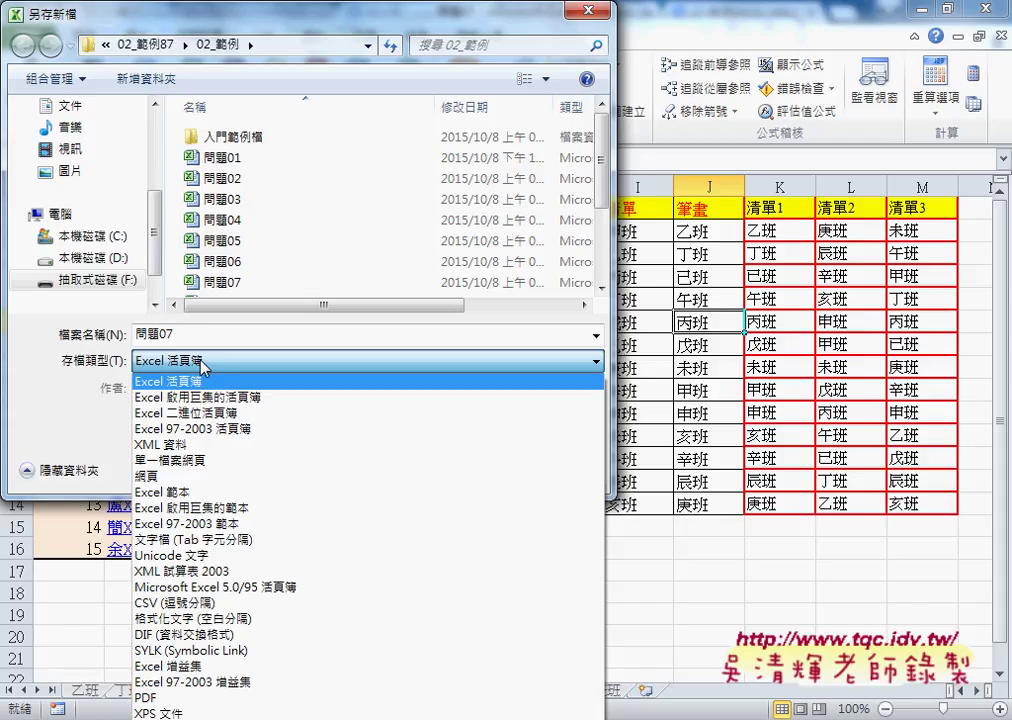
pyautogui.click(84, 357)
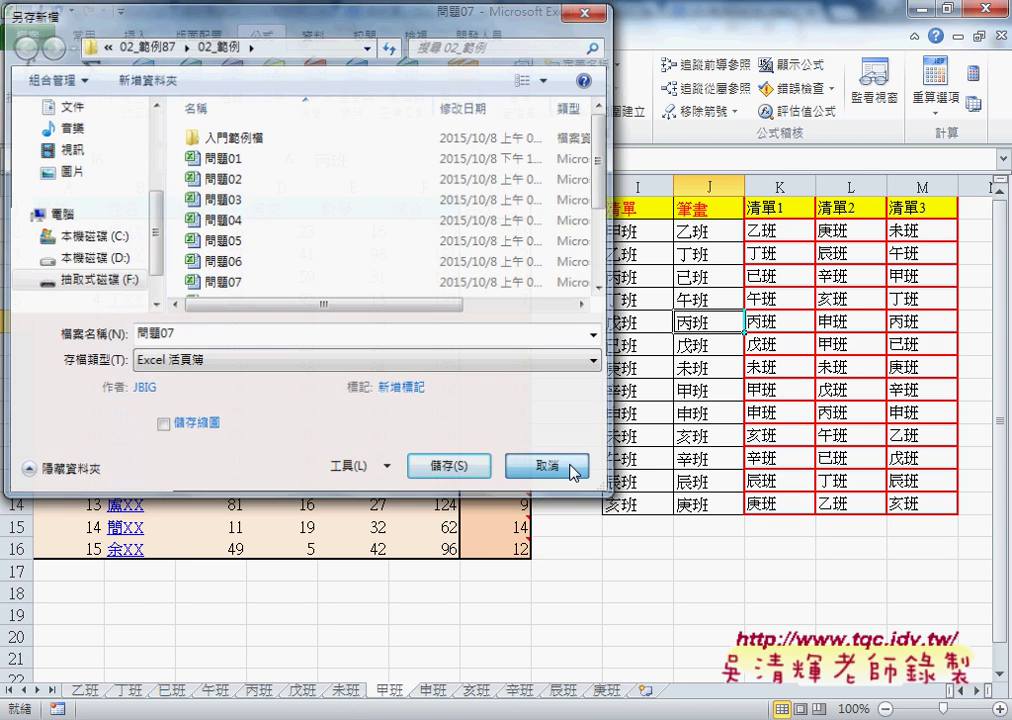
pyautogui.click(569, 467)
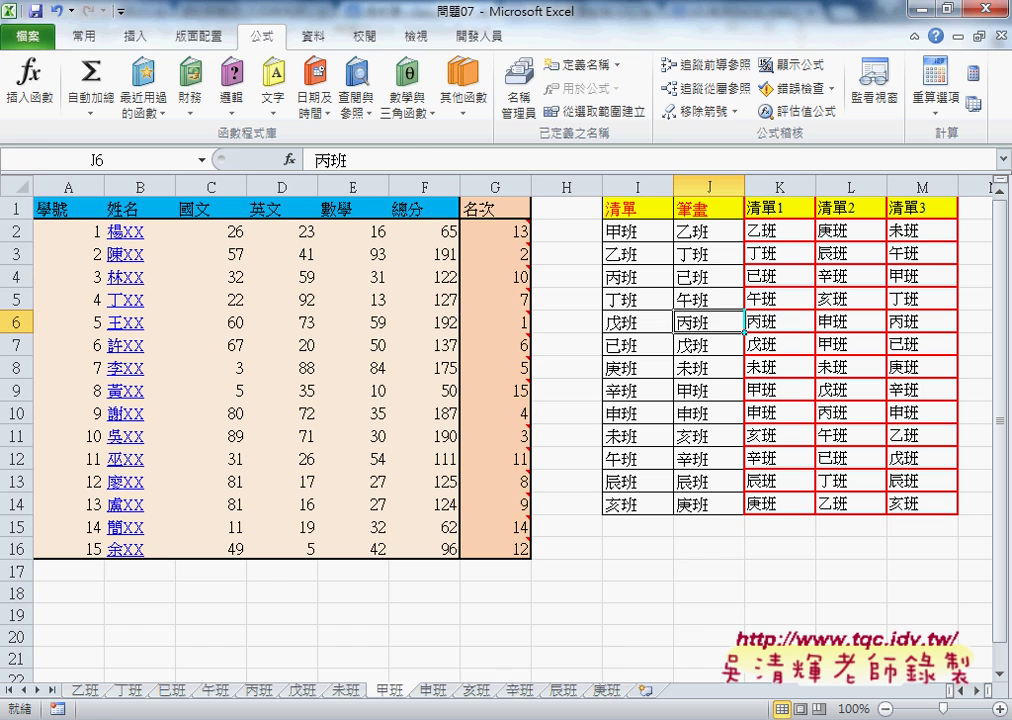
# Open btn01_Click's code and type activeworkbook on a new line below the first Call, selecting workbook
pyautogui.click(645, 620)
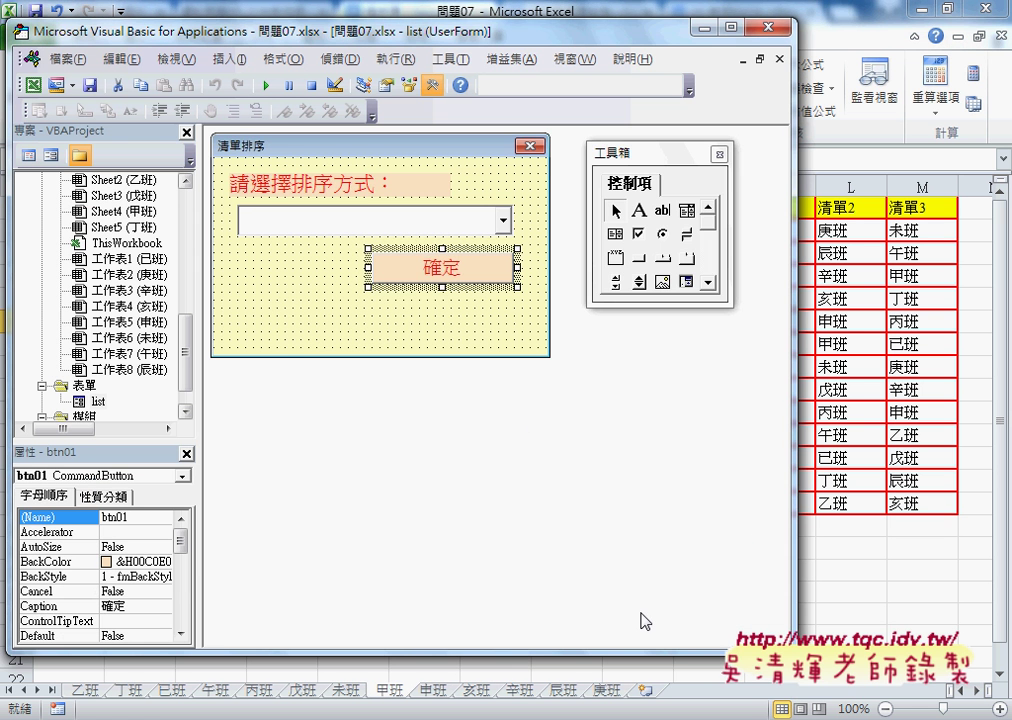
pyautogui.doubleClick(432, 268)
pyautogui.moveTo(298, 193); pyautogui.dragTo(581, 190)
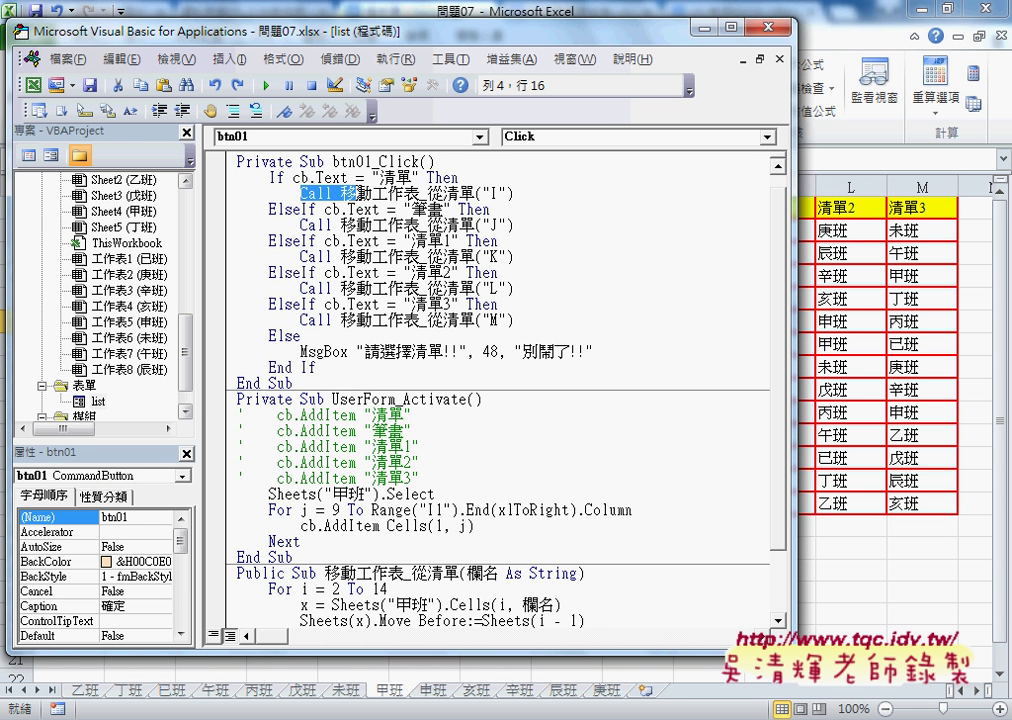
pyautogui.click(548, 192)
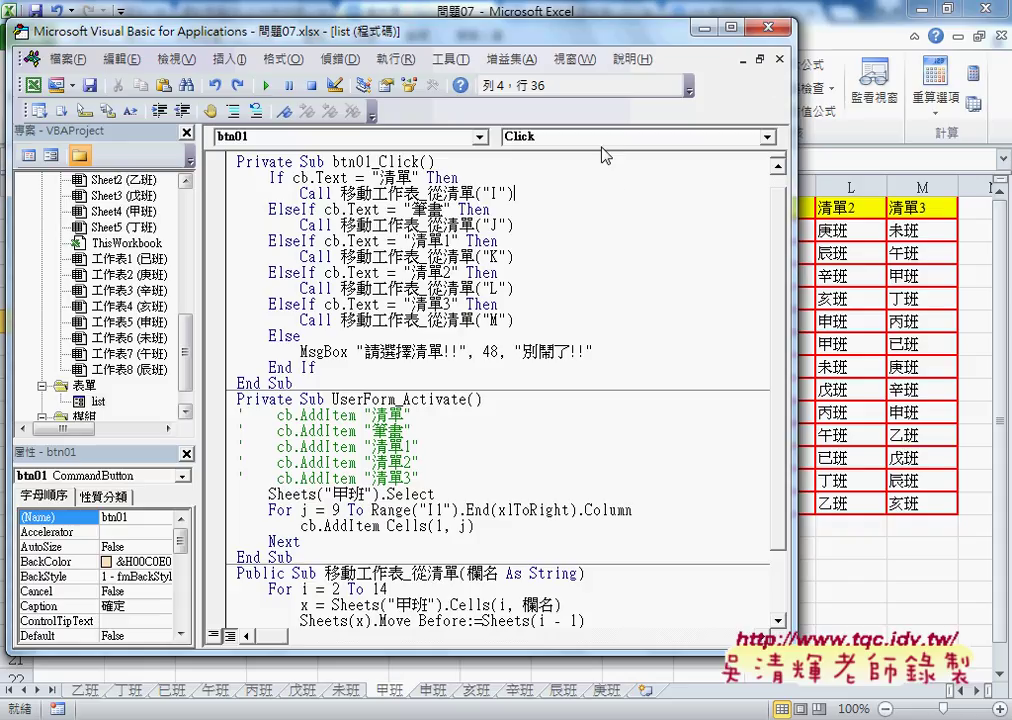
pyautogui.press('Return')
pyautogui.write('a')
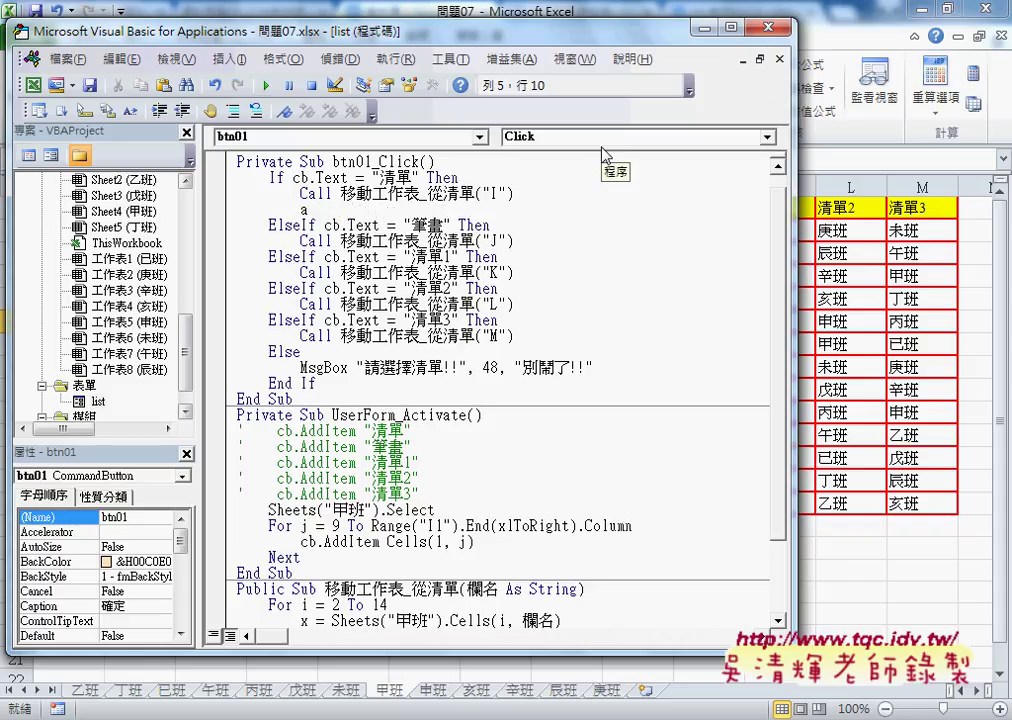
pyautogui.write('ct')
pyautogui.write('ive')
pyautogui.write('wor')
pyautogui.write('kboo')
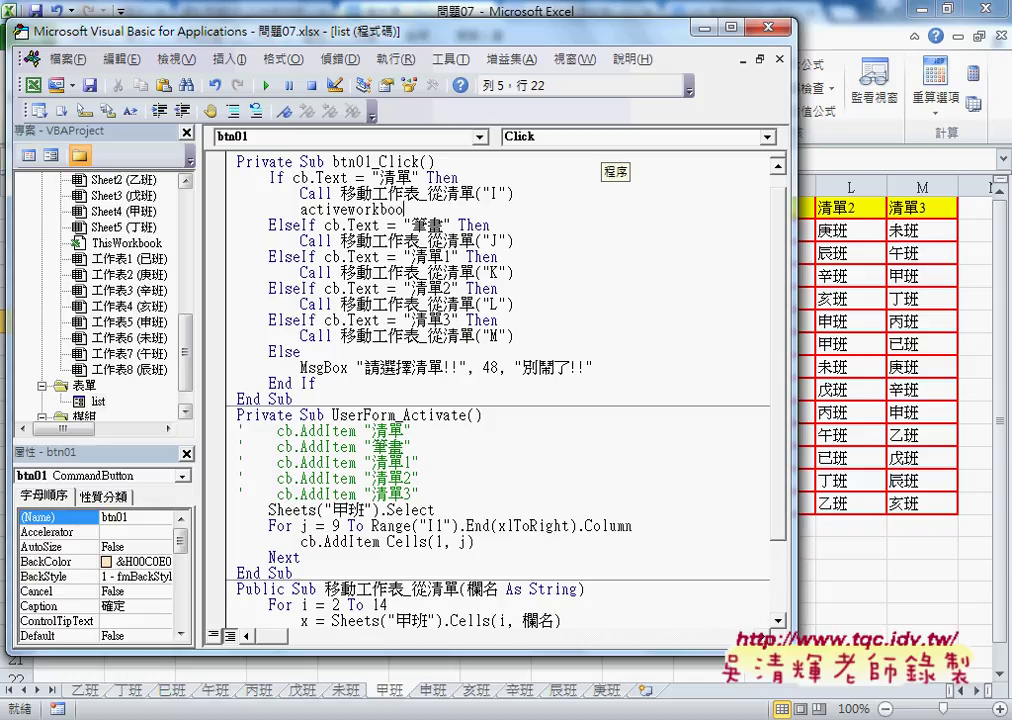
pyautogui.write('k')
pyautogui.write('.')
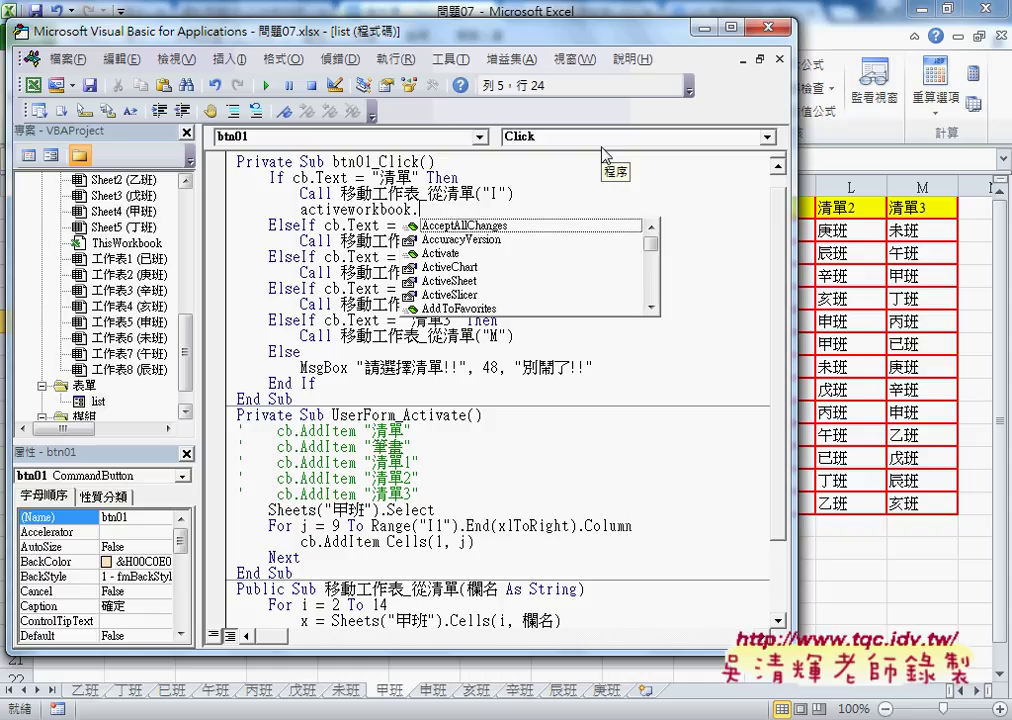
pyautogui.press('BackSpace')
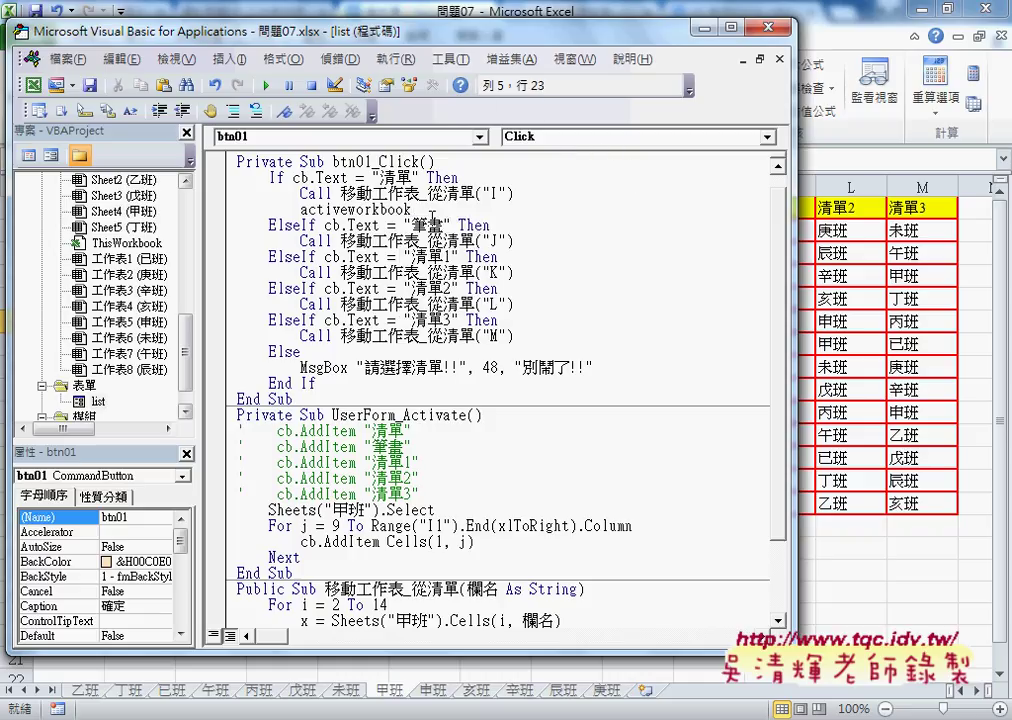
pyautogui.moveTo(433, 214); pyautogui.dragTo(348, 210)
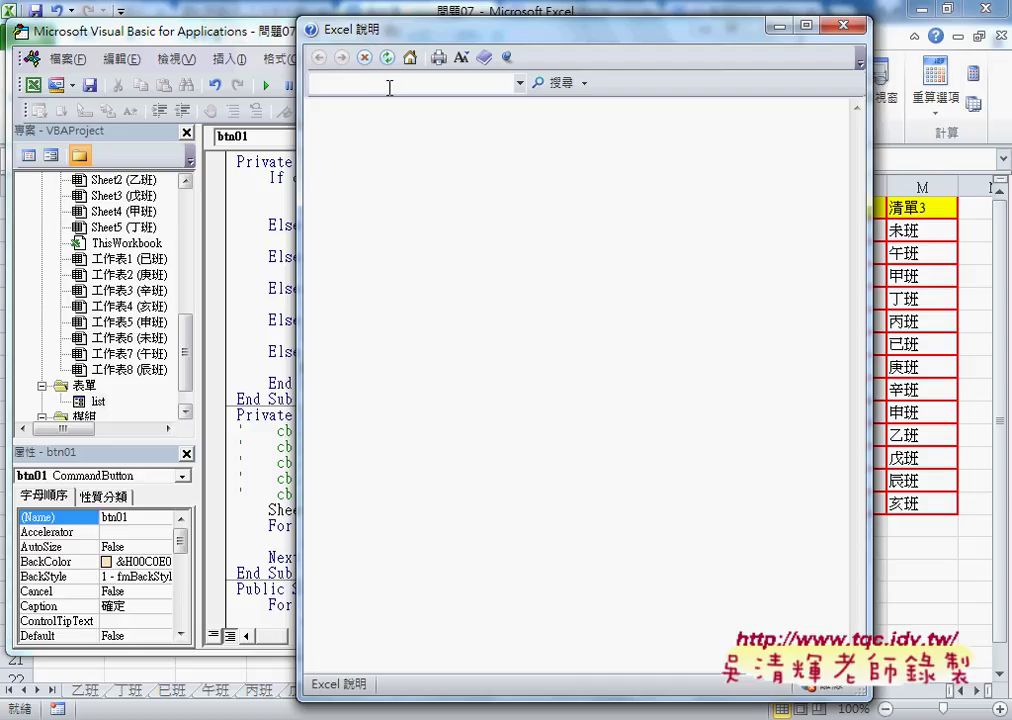
# Search Help for 'workbooks' and read the Workbooks 物件 page and its members list
pyautogui.click(551, 88)
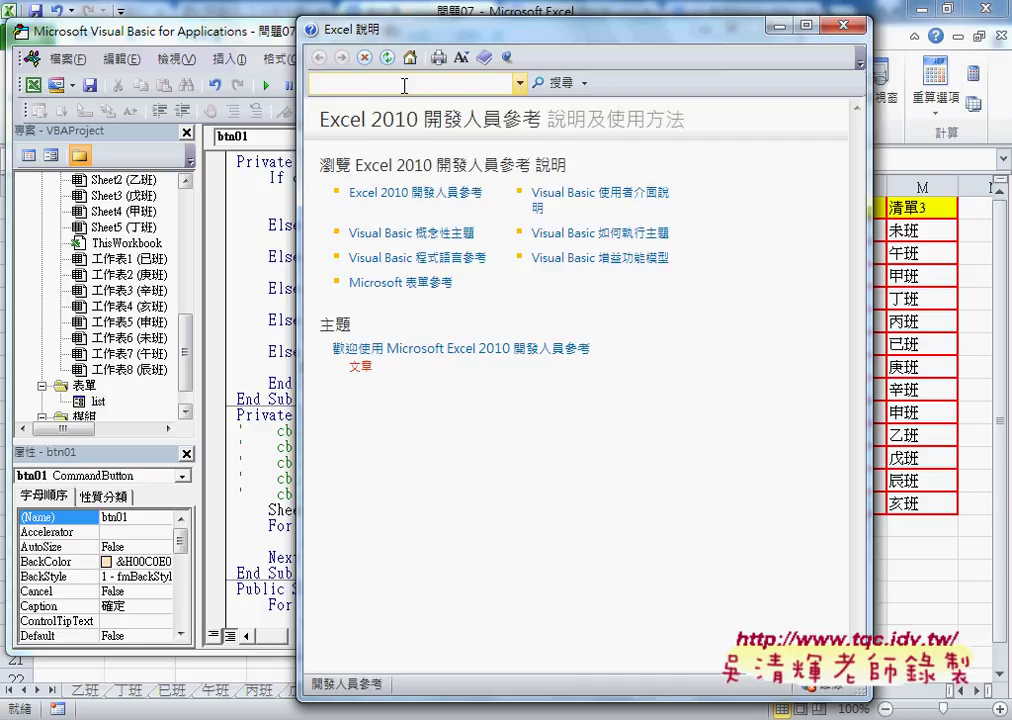
pyautogui.write('workbook')
pyautogui.write('s')
pyautogui.click(550, 82)
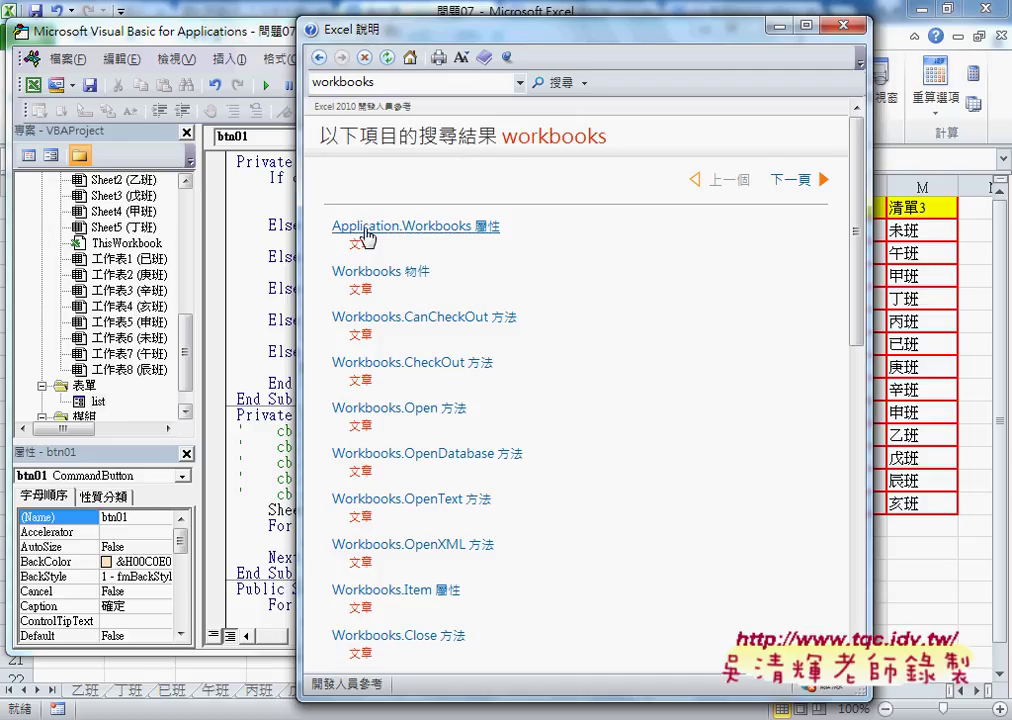
pyautogui.click(390, 280)
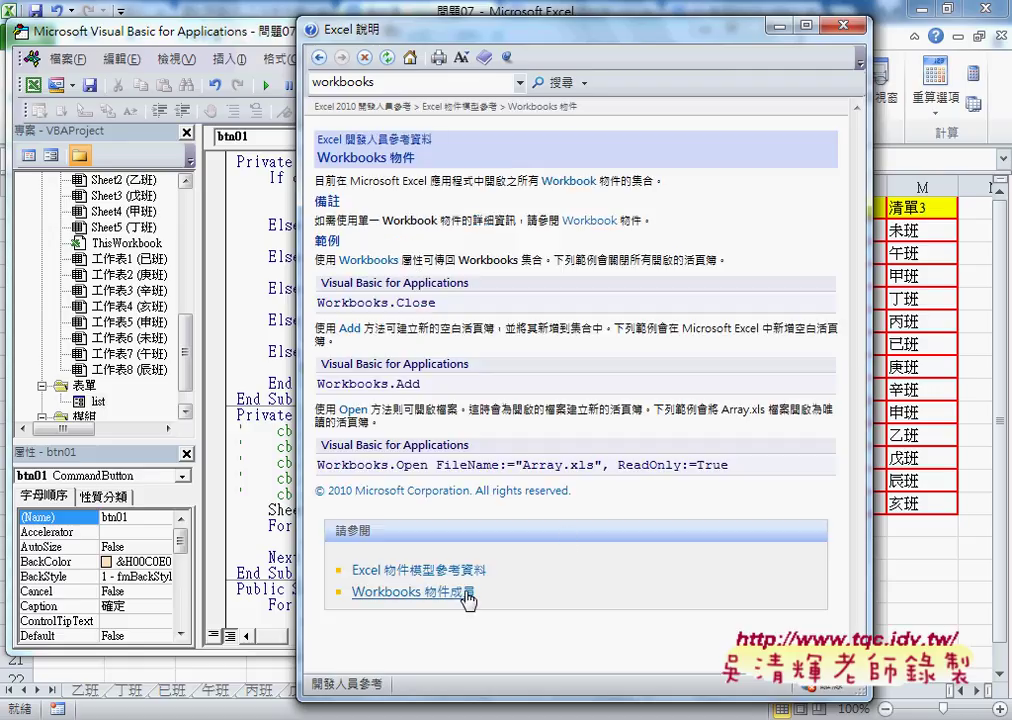
pyautogui.click(432, 591)
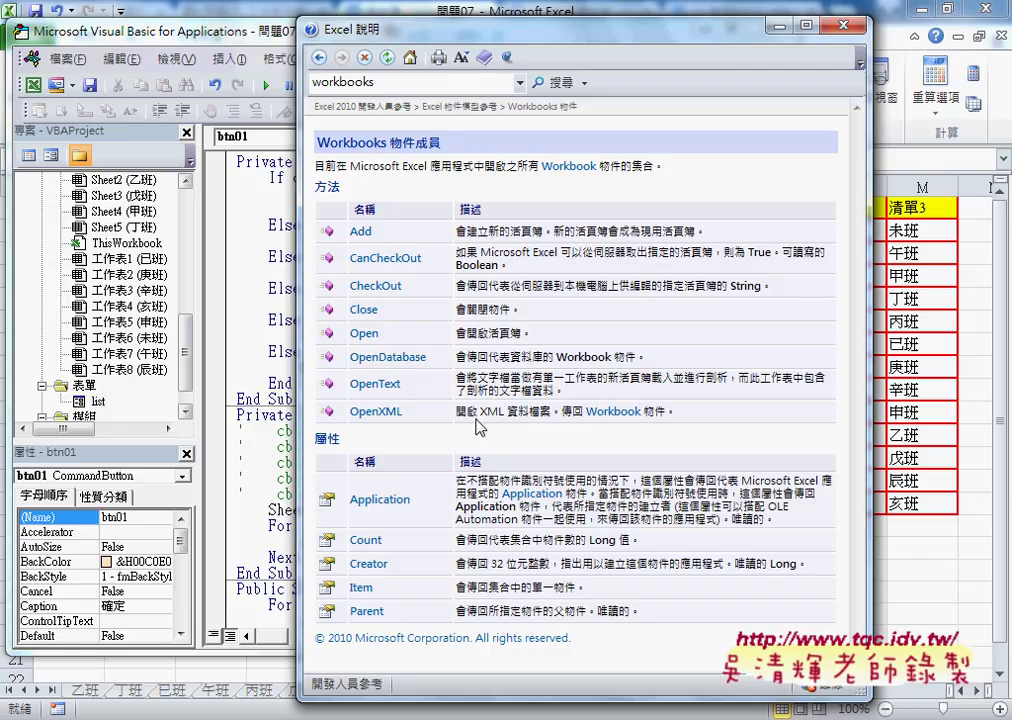
pyautogui.tripleClick(413, 147)
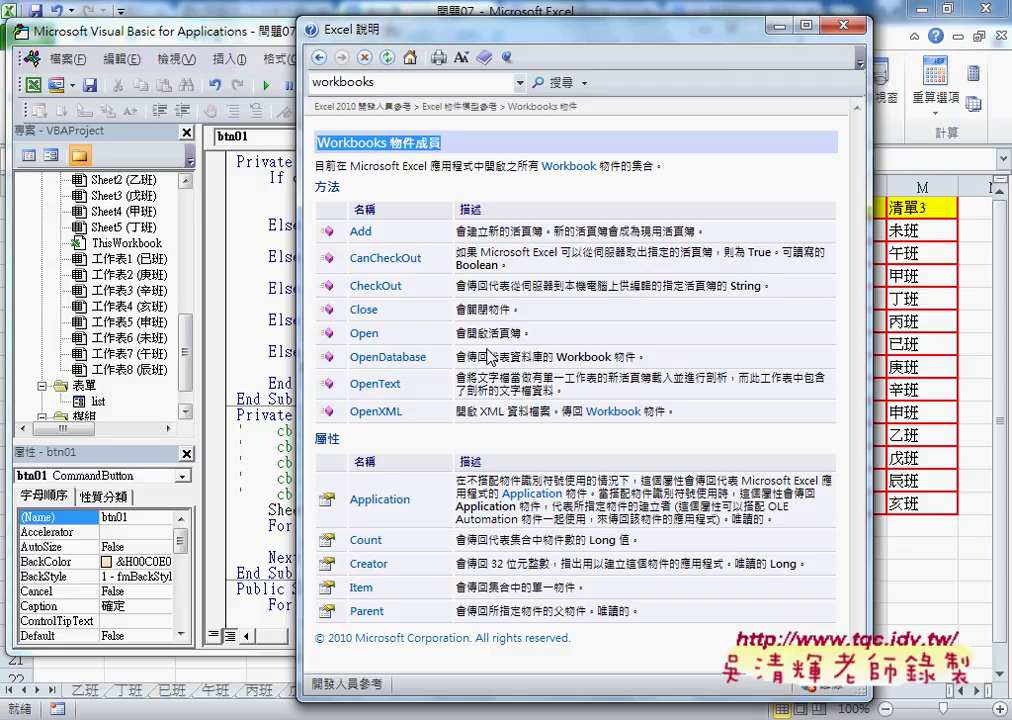
# Go back, search 'workbook' instead, then close Help and return to the activeworkbook line
pyautogui.click(319, 62)
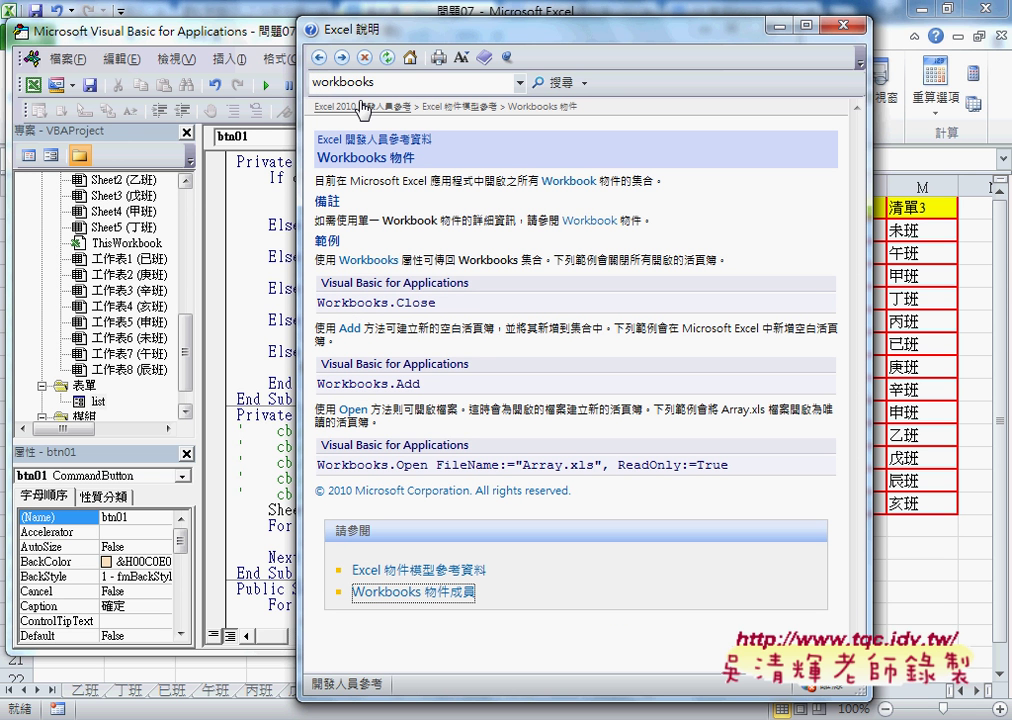
pyautogui.click(318, 58)
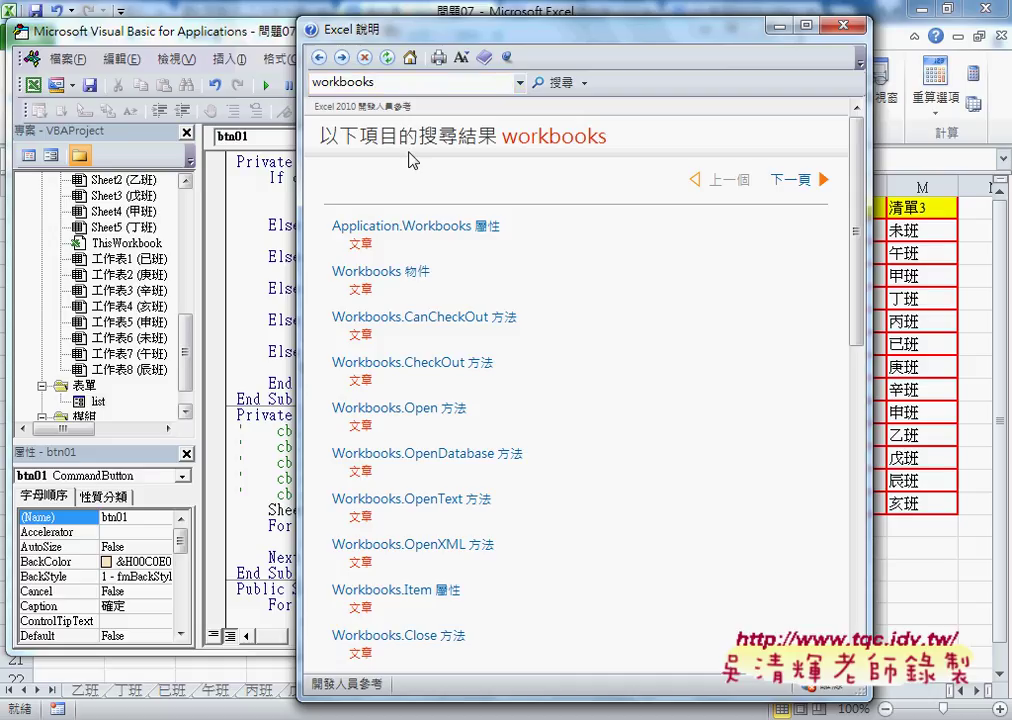
pyautogui.click(404, 83)
pyautogui.click(426, 83)
pyautogui.press('BackSpace')
pyautogui.press('Return')
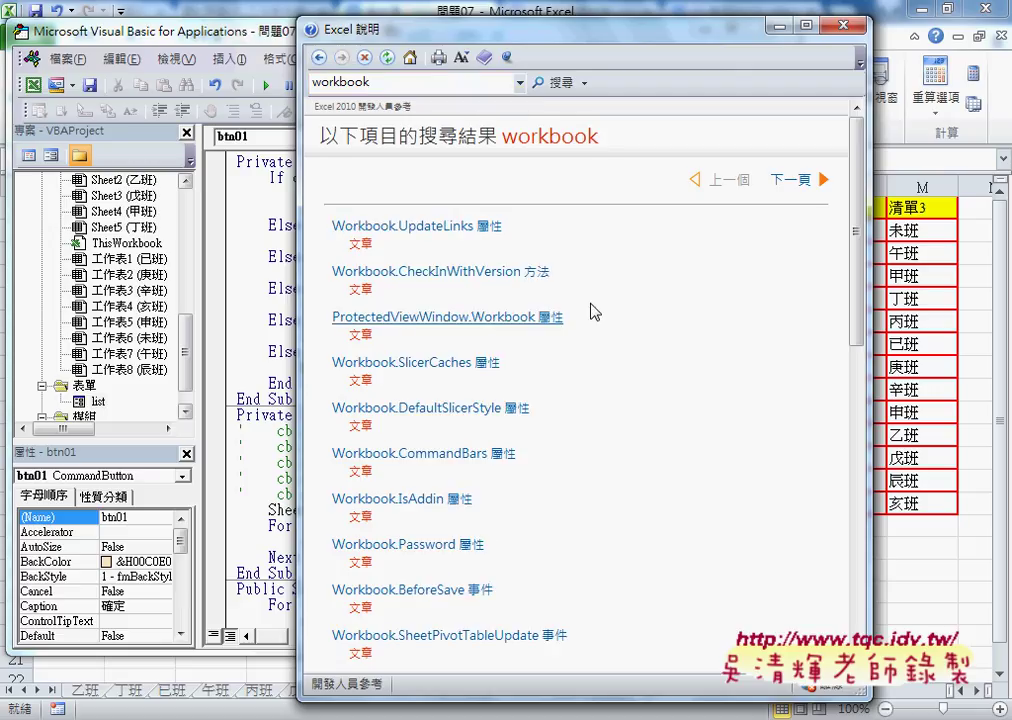
pyautogui.click(317, 80)
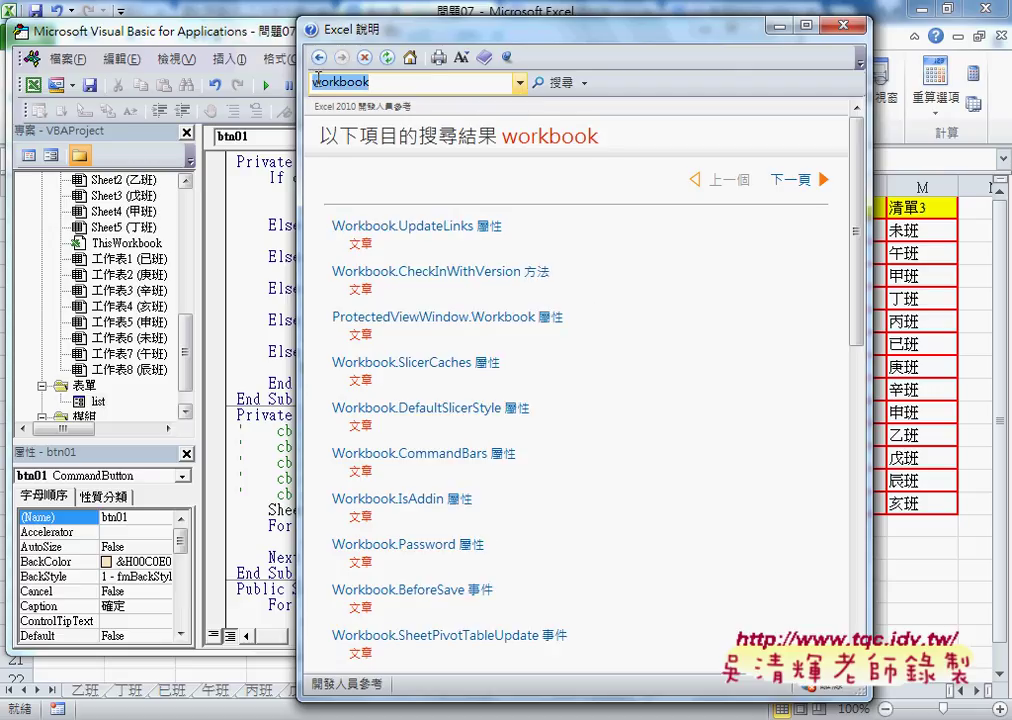
pyautogui.click(313, 81)
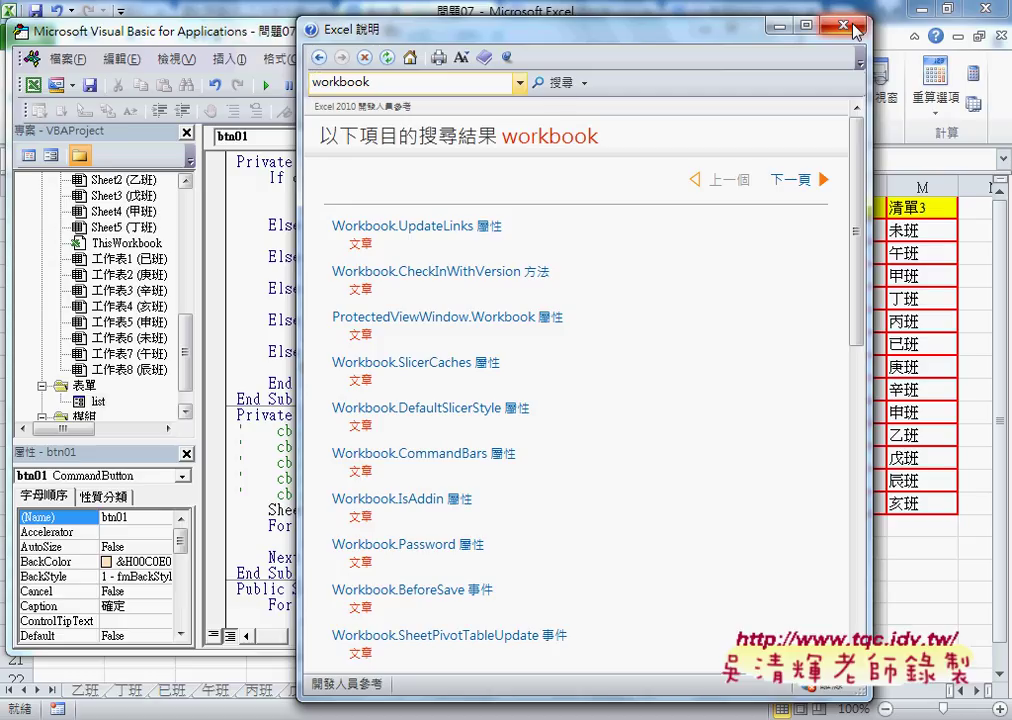
pyautogui.click(665, 14)
pyautogui.click(460, 215)
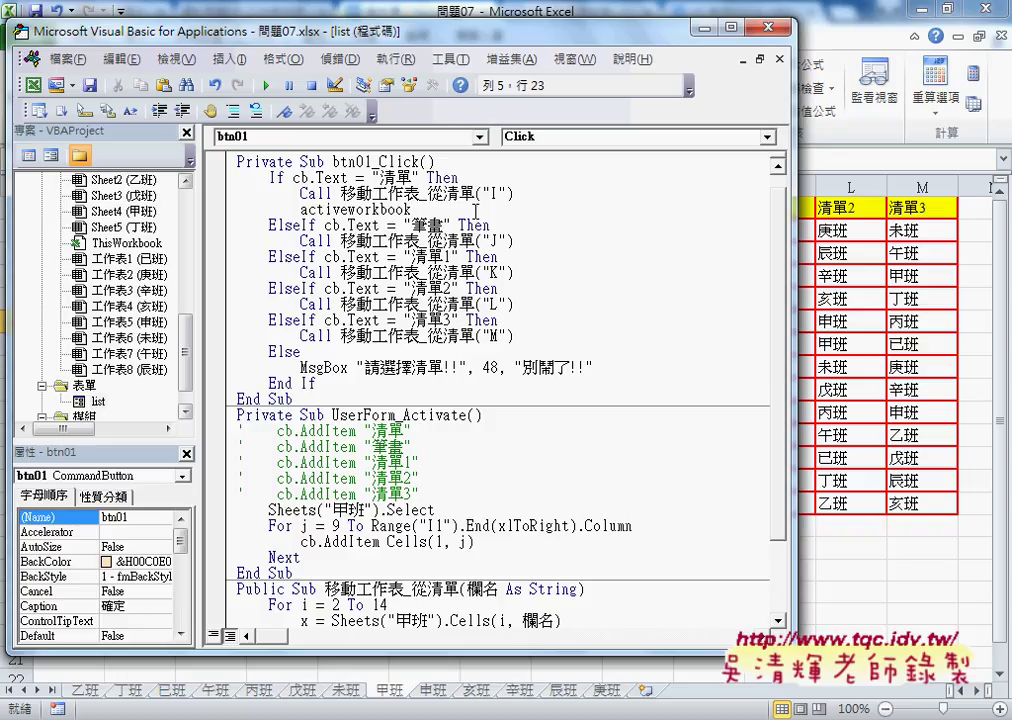
# Complete the line as ActiveWorkbook.SaveCopyAs with an empty "" file name, chosen from IntelliSense
pyautogui.write('.s')
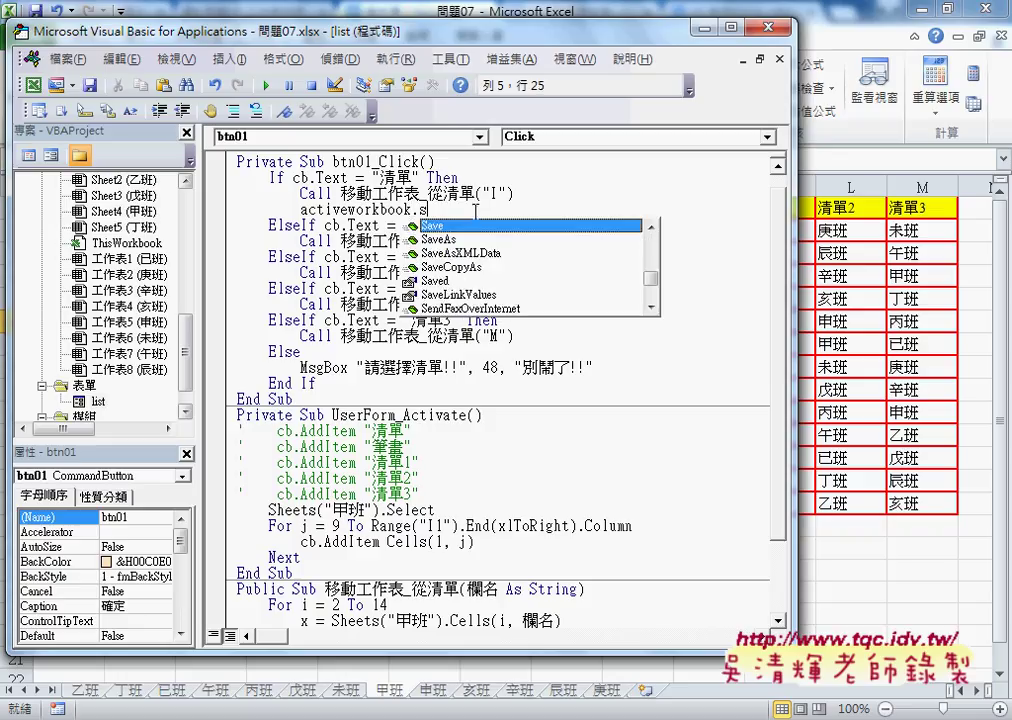
pyautogui.write('a')
pyautogui.press('Down')
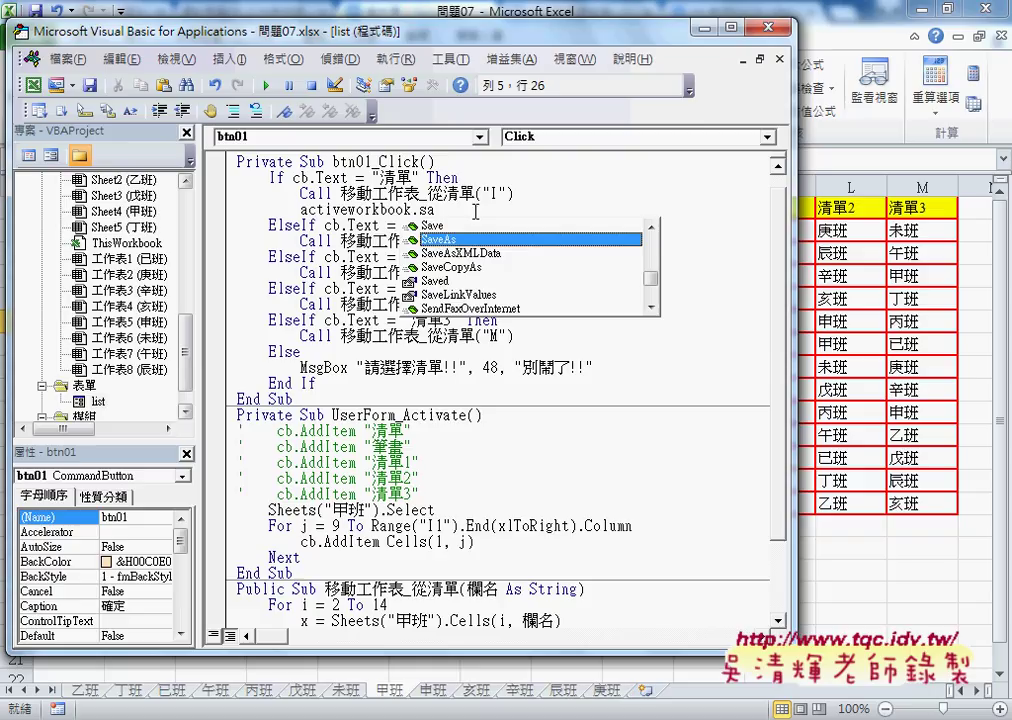
pyautogui.press('Down')
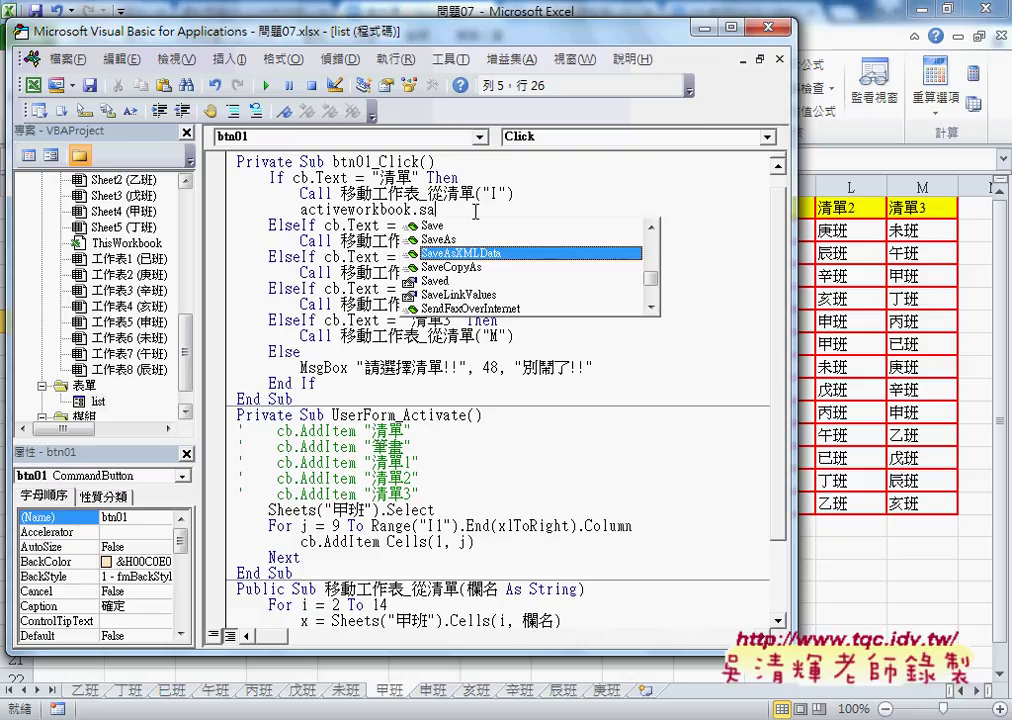
pyautogui.press('Down')
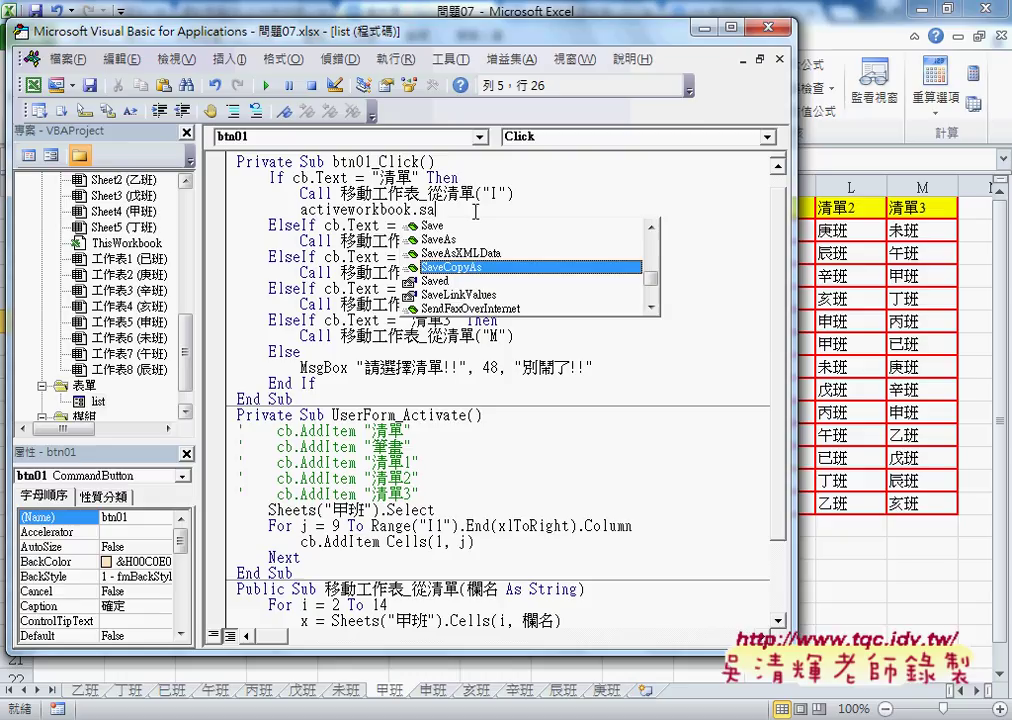
pyautogui.press('Up')
pyautogui.press('Up')
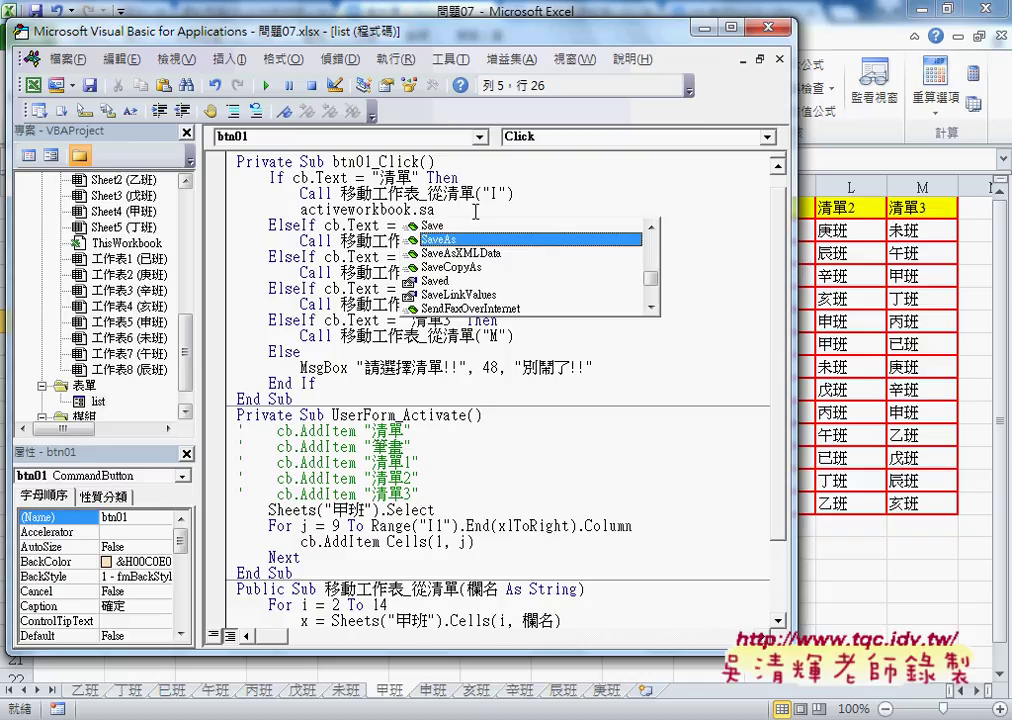
pyautogui.press('Down')
pyautogui.press('Down')
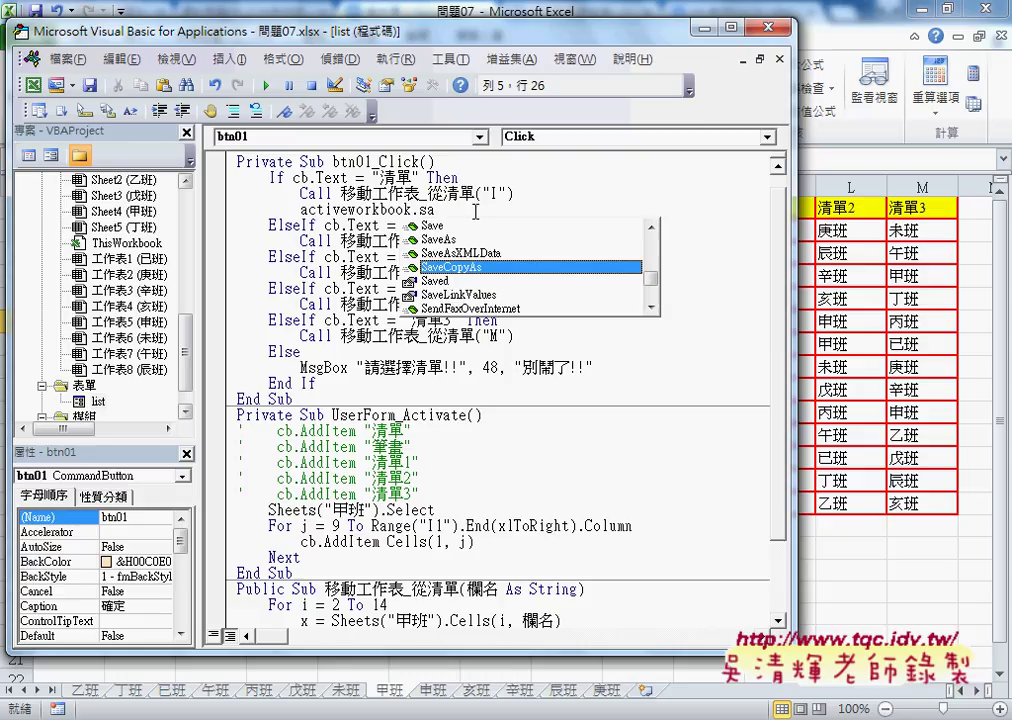
pyautogui.press('space')
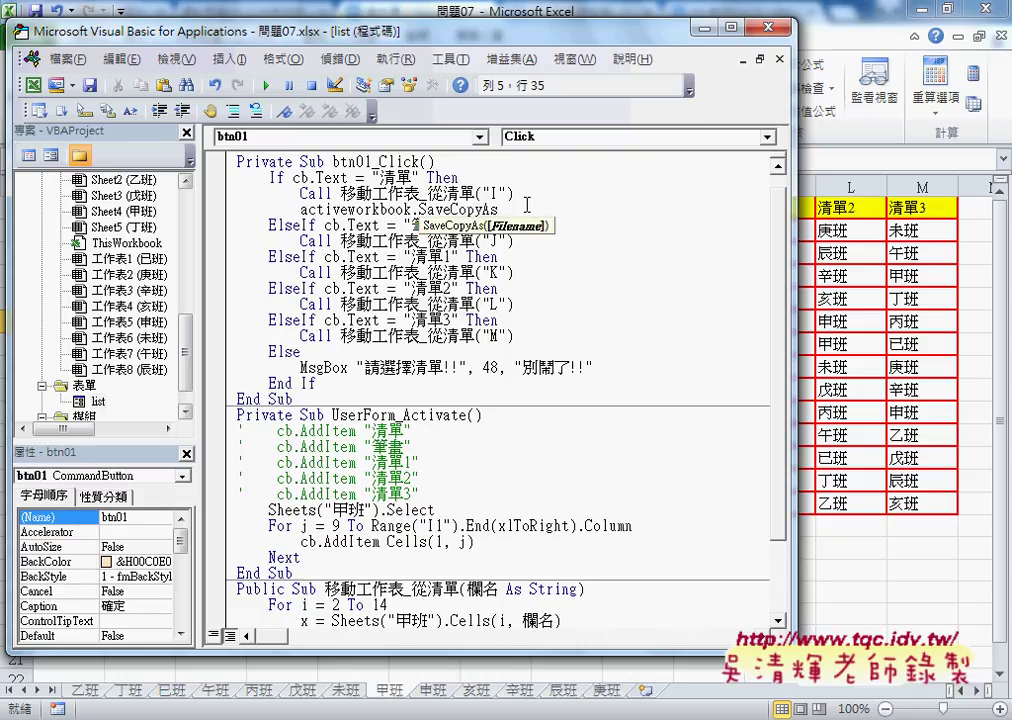
pyautogui.write('"')
pyautogui.write('"')
pyautogui.click(553, 256)
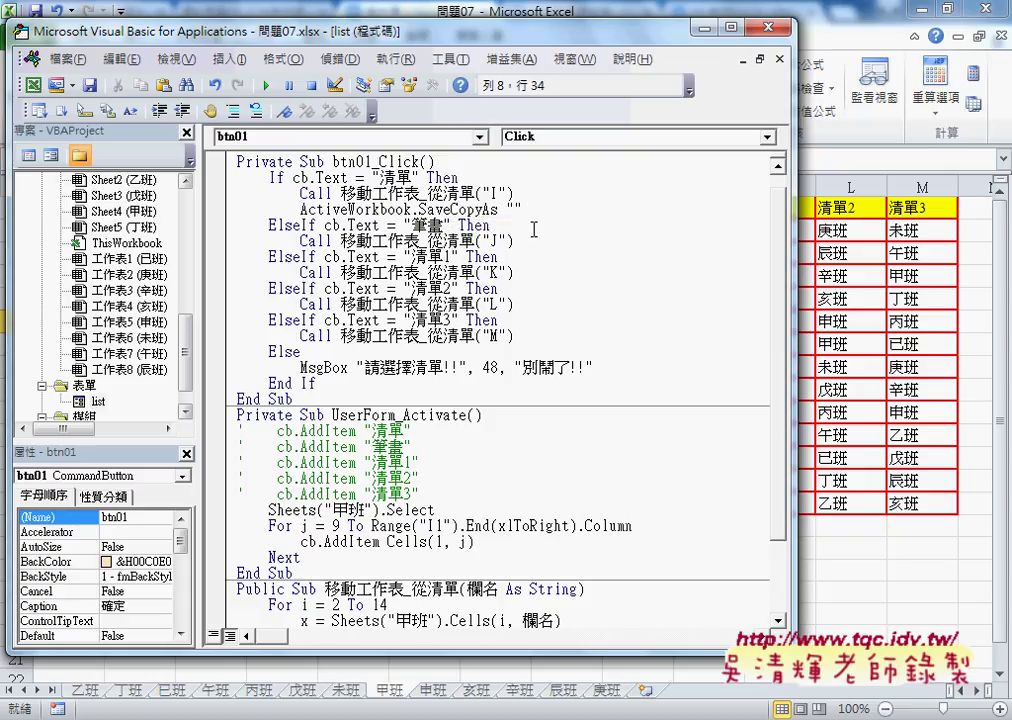
pyautogui.moveTo(523, 208); pyautogui.dragTo(509, 210)
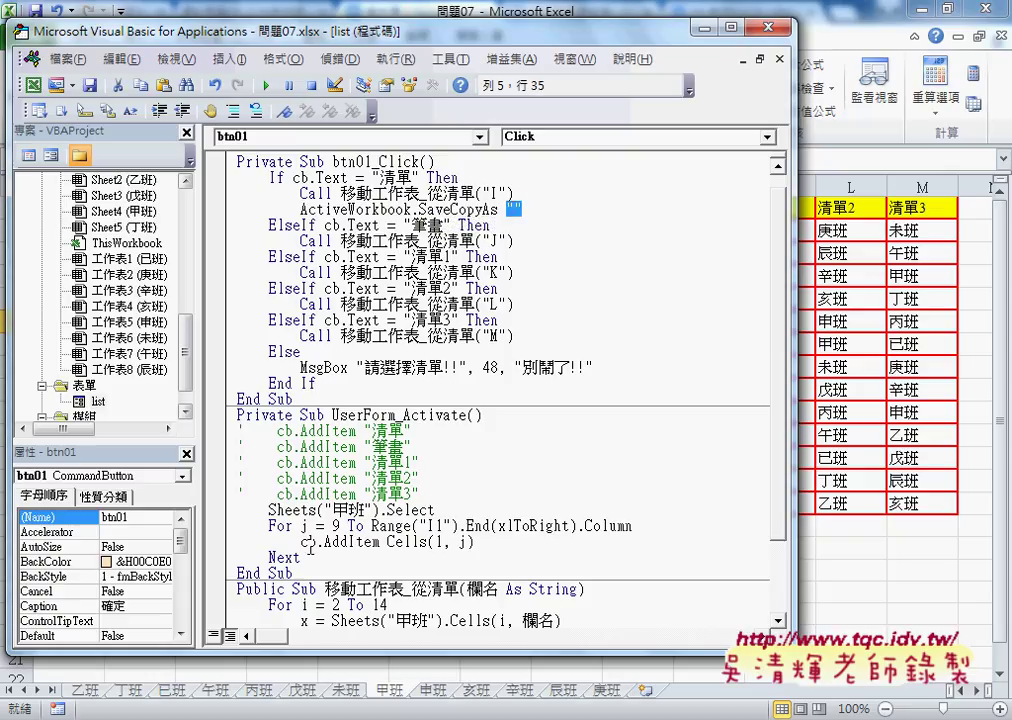
pyautogui.moveTo(155, 655)
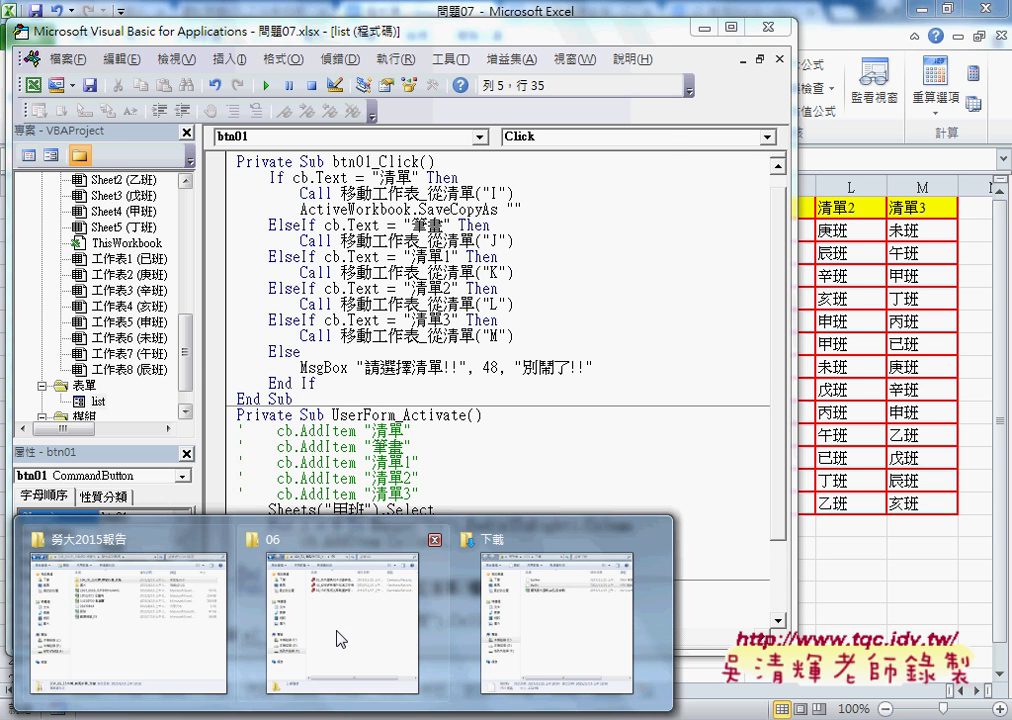
# Switch the Explorer window to the Desktop (桌面) folder and try editing its address bar
pyautogui.click(544, 632)
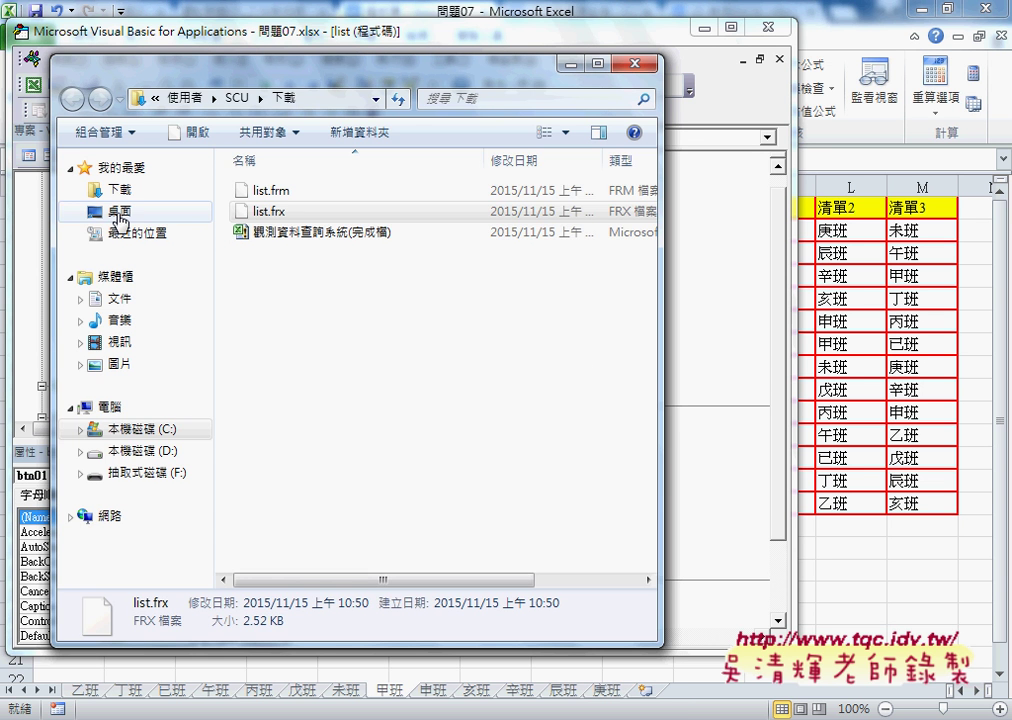
pyautogui.click(115, 211)
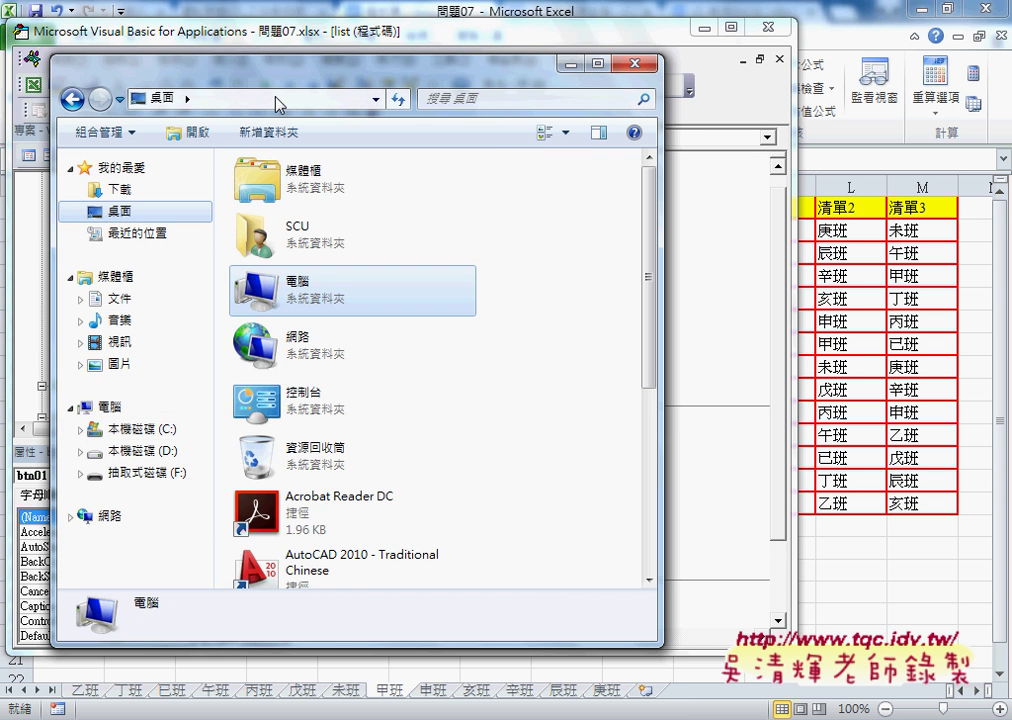
pyautogui.rightClick(222, 101)
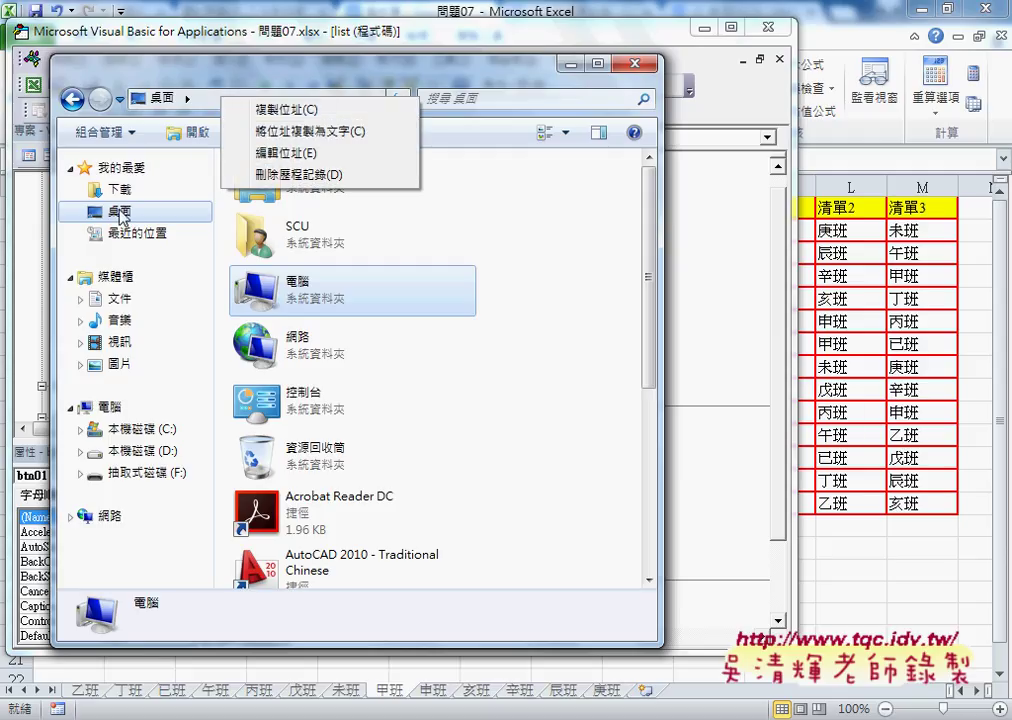
pyautogui.click(287, 155)
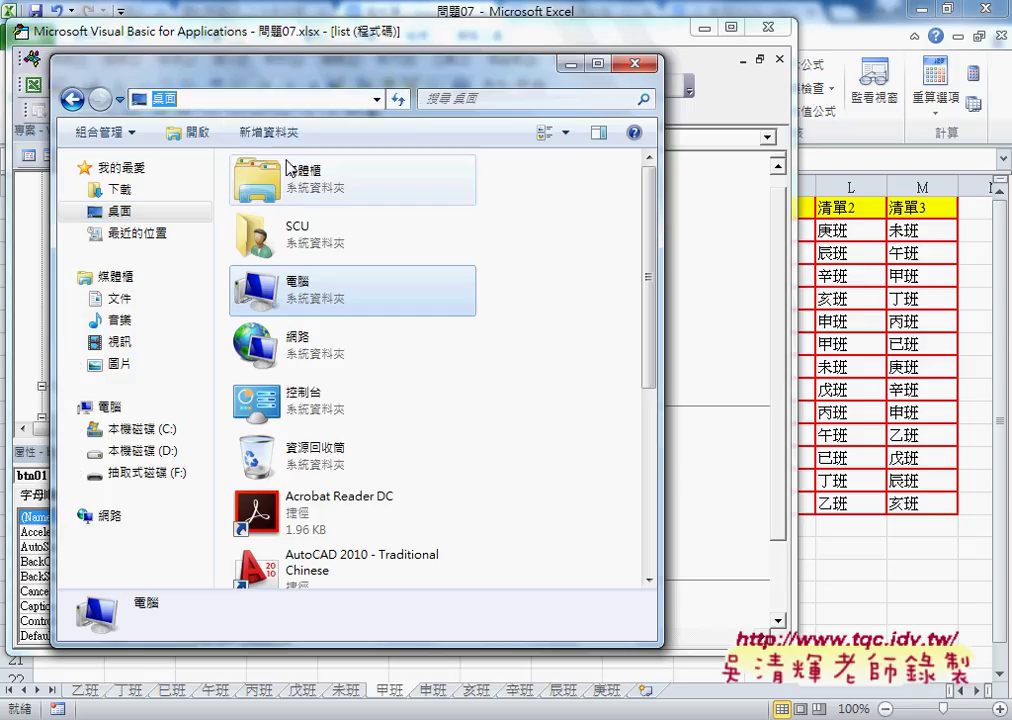
pyautogui.doubleClick(328, 293)
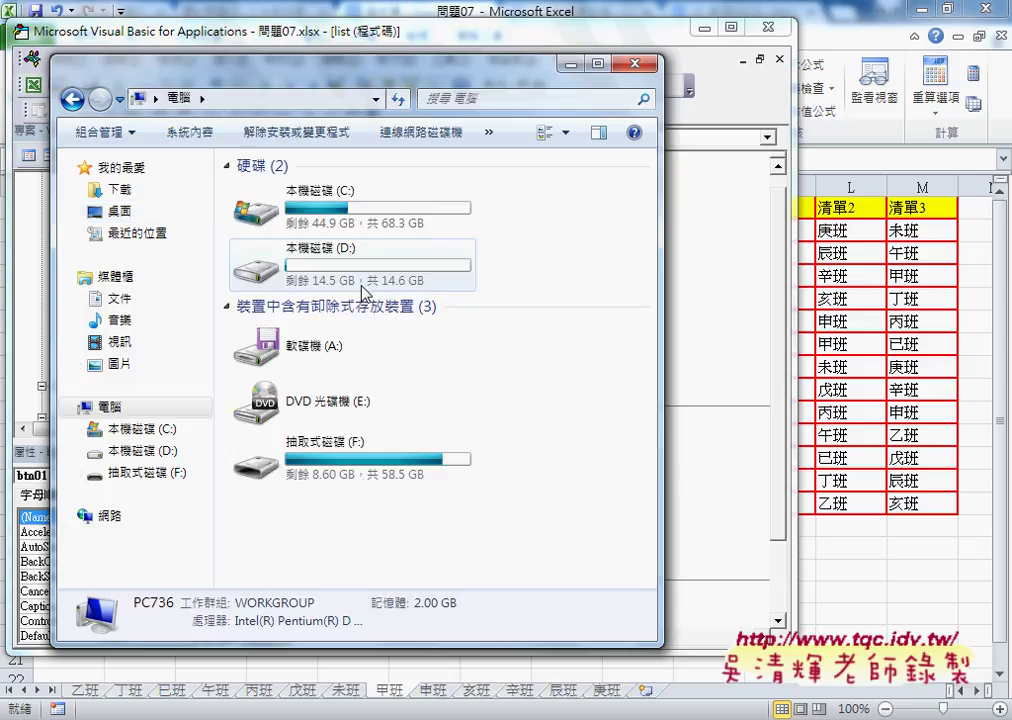
pyautogui.click(147, 217)
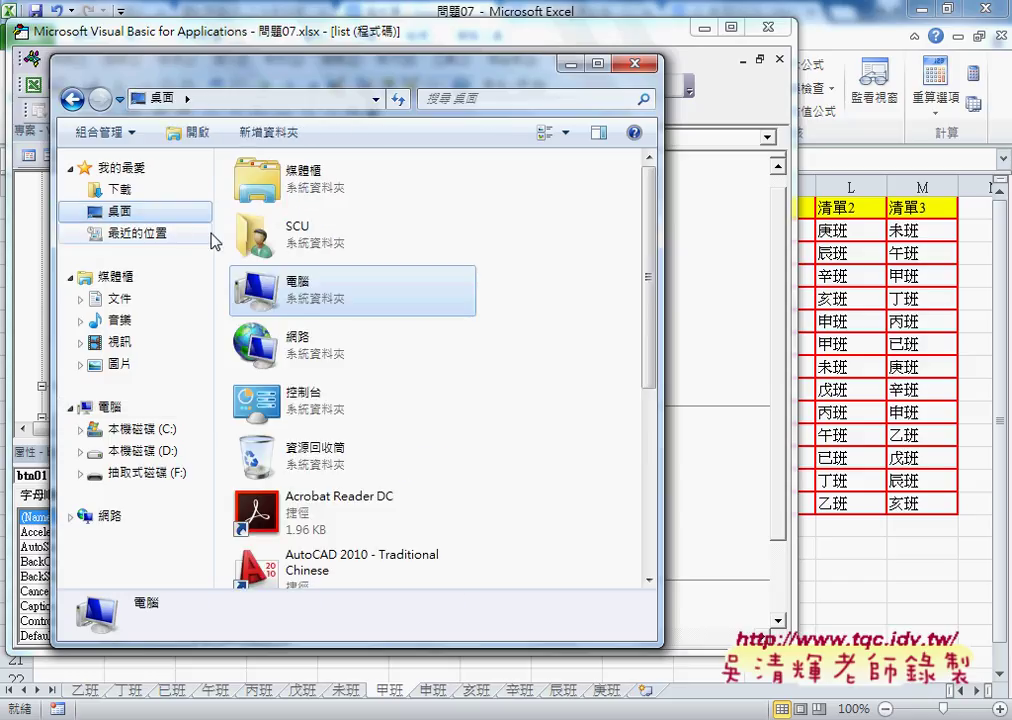
pyautogui.rightClick(218, 103)
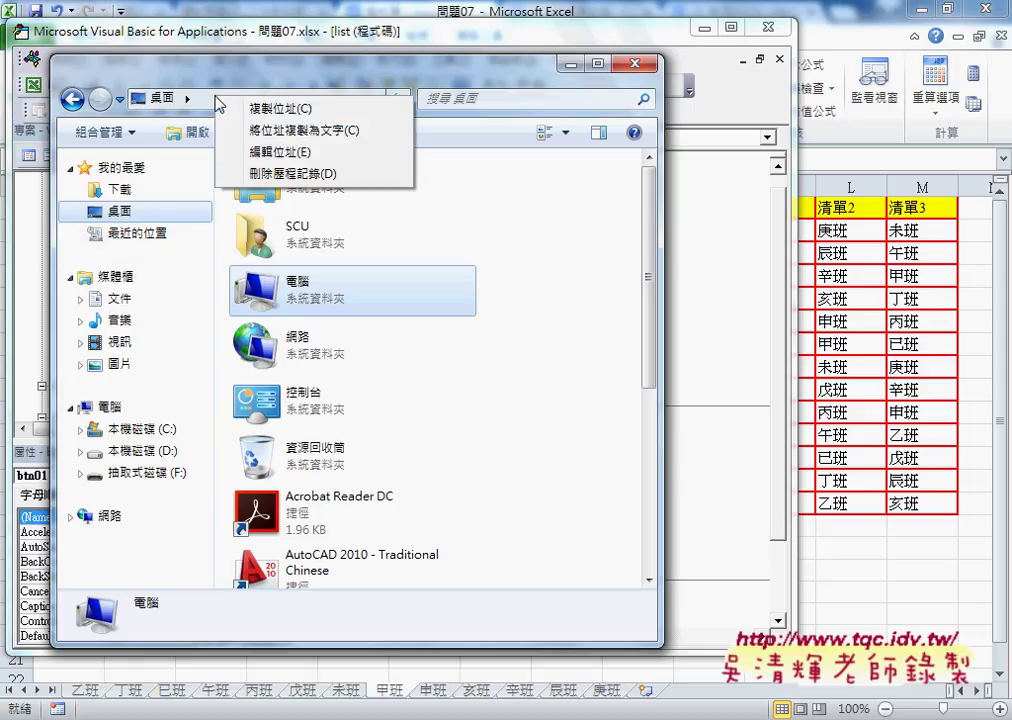
pyautogui.click(240, 151)
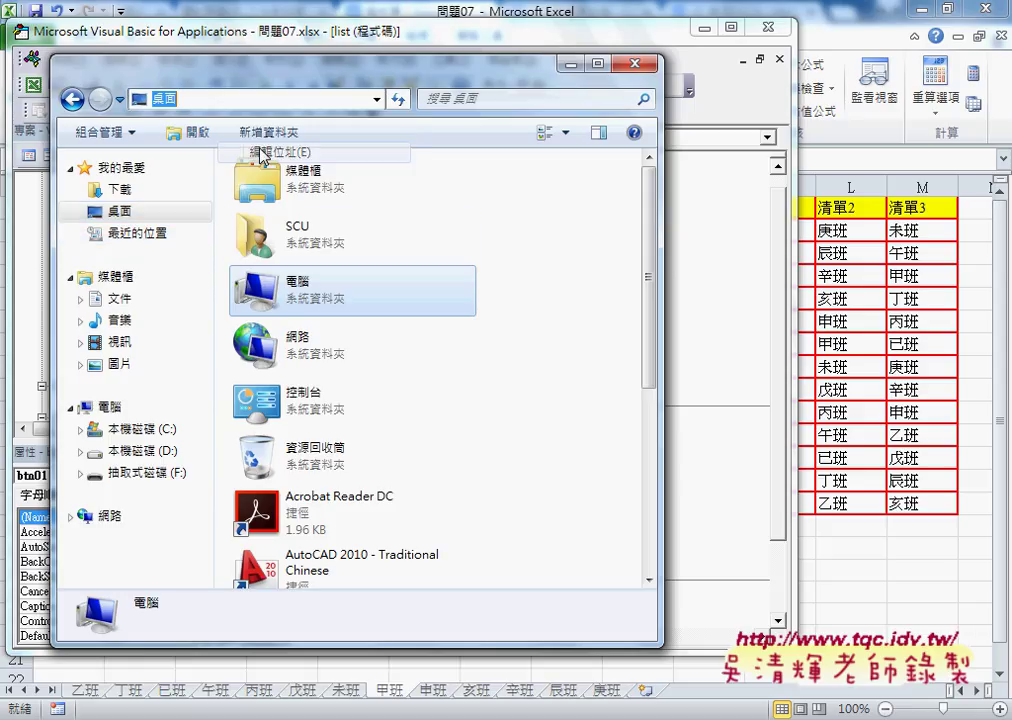
pyautogui.rightClick(221, 100)
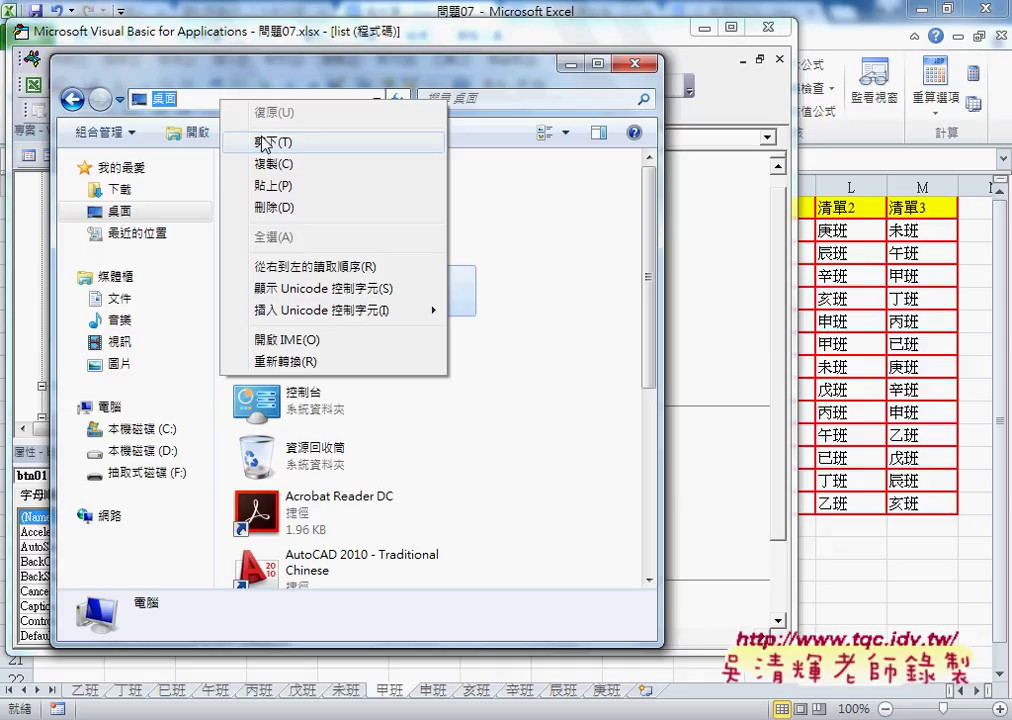
pyautogui.click(186, 132)
pyautogui.click(188, 132)
pyautogui.click(135, 210)
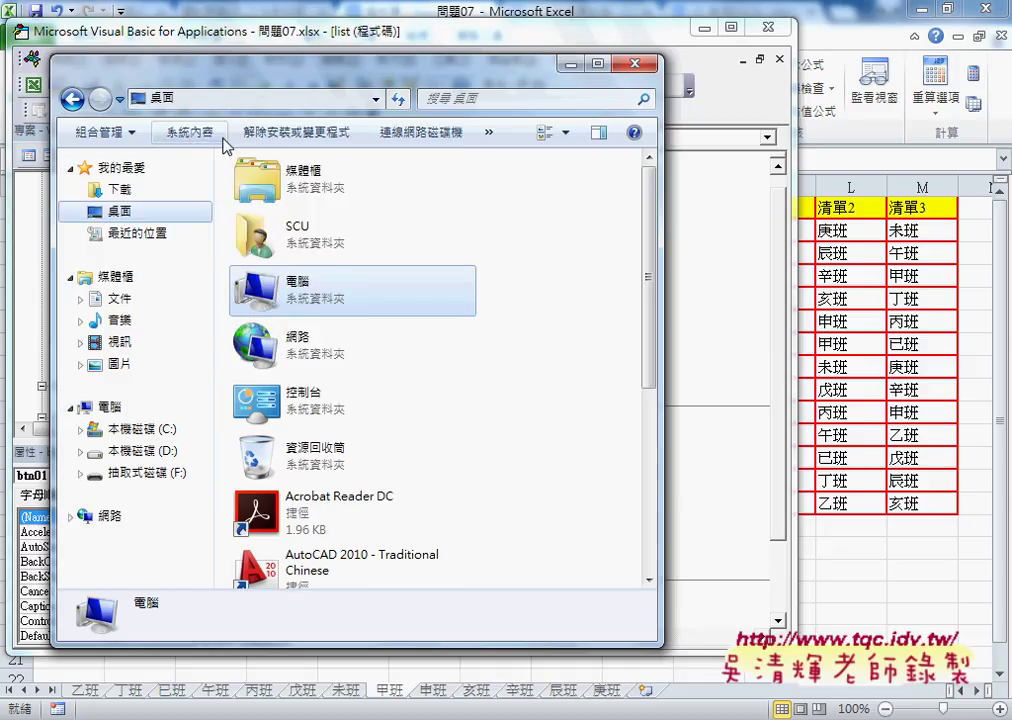
# Copy the Desktop address, paste it into the SaveCopyAs quotes, delete it, and reopen Explorer
pyautogui.rightClick(237, 101)
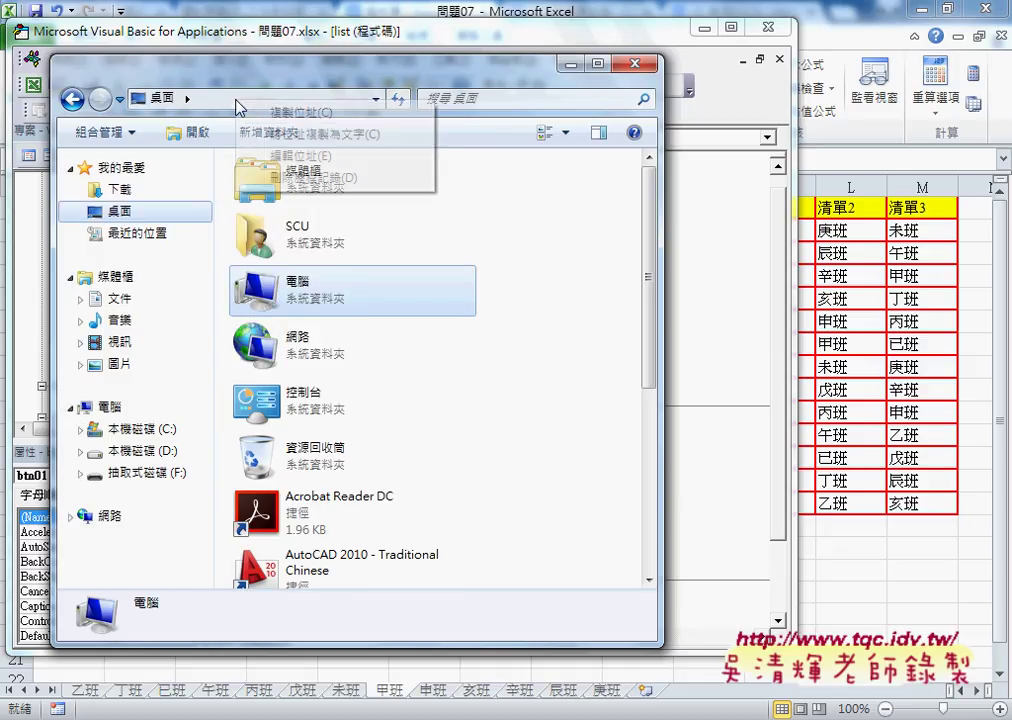
pyautogui.click(318, 120)
pyautogui.click(645, 63)
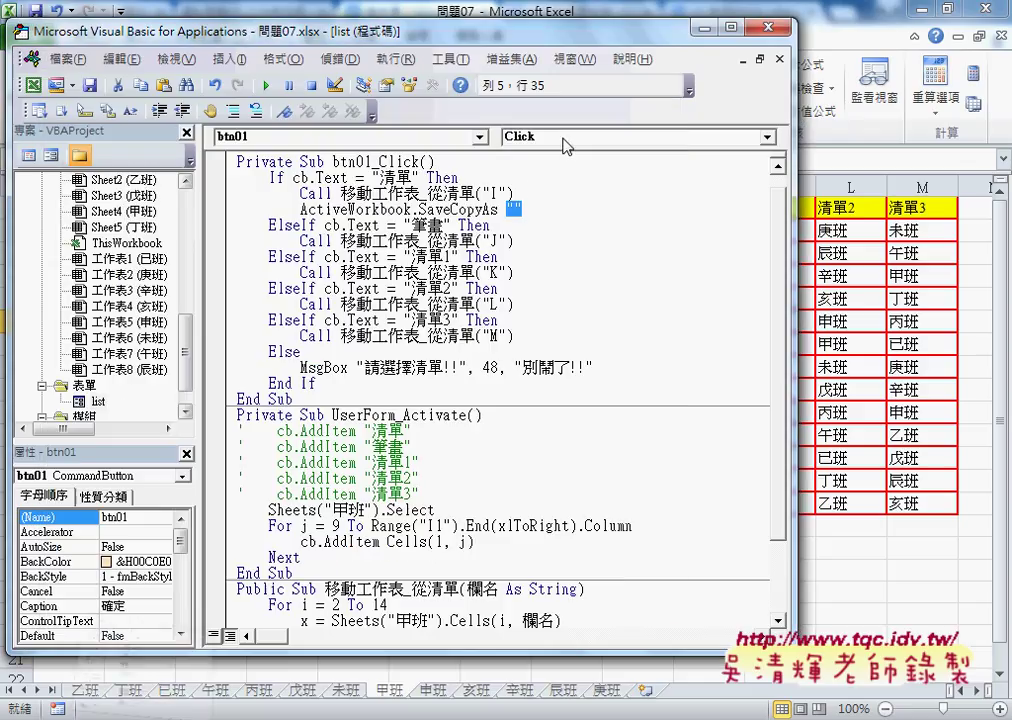
pyautogui.click(514, 208)
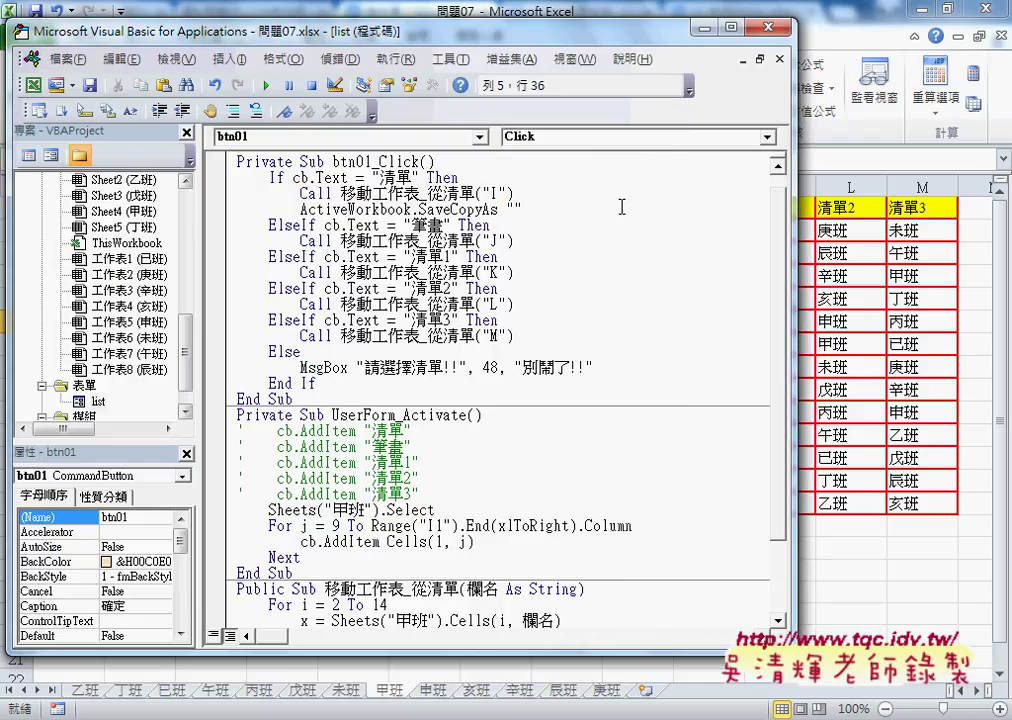
pyautogui.write('桌面')
pyautogui.moveTo(549, 209); pyautogui.dragTo(517, 209)
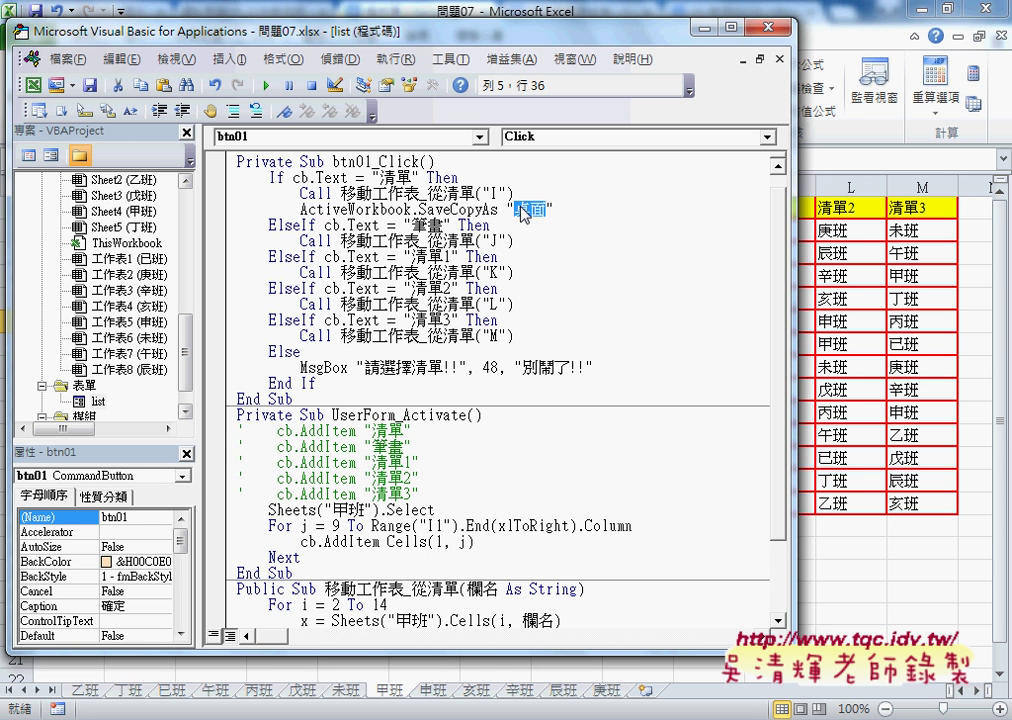
pyautogui.press('Delete')
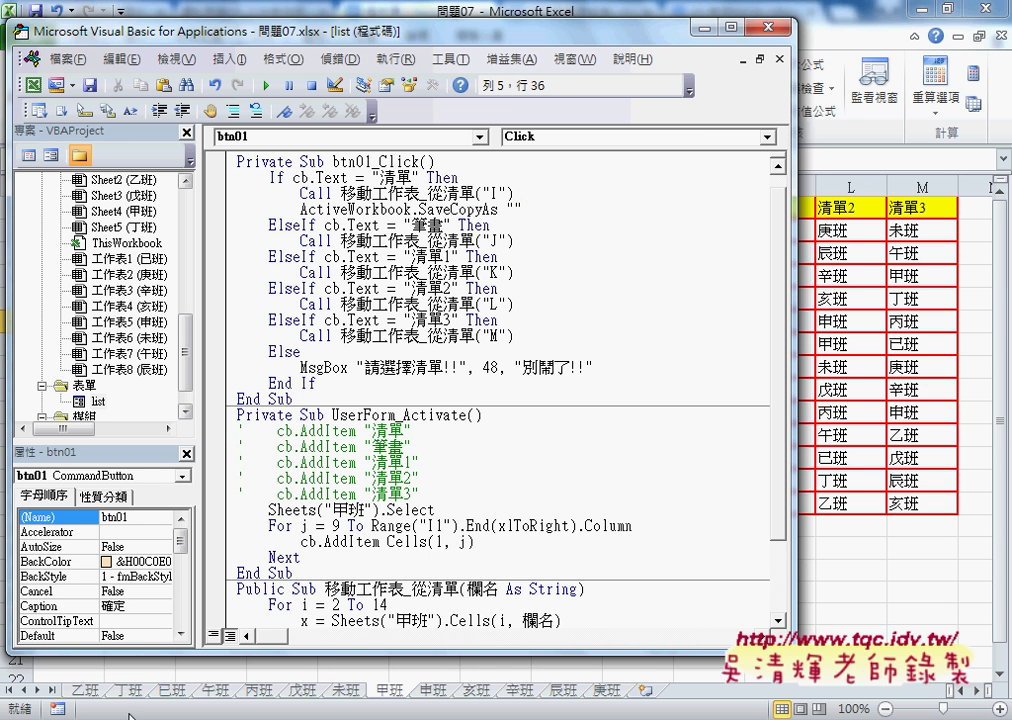
pyautogui.moveTo(129, 714)
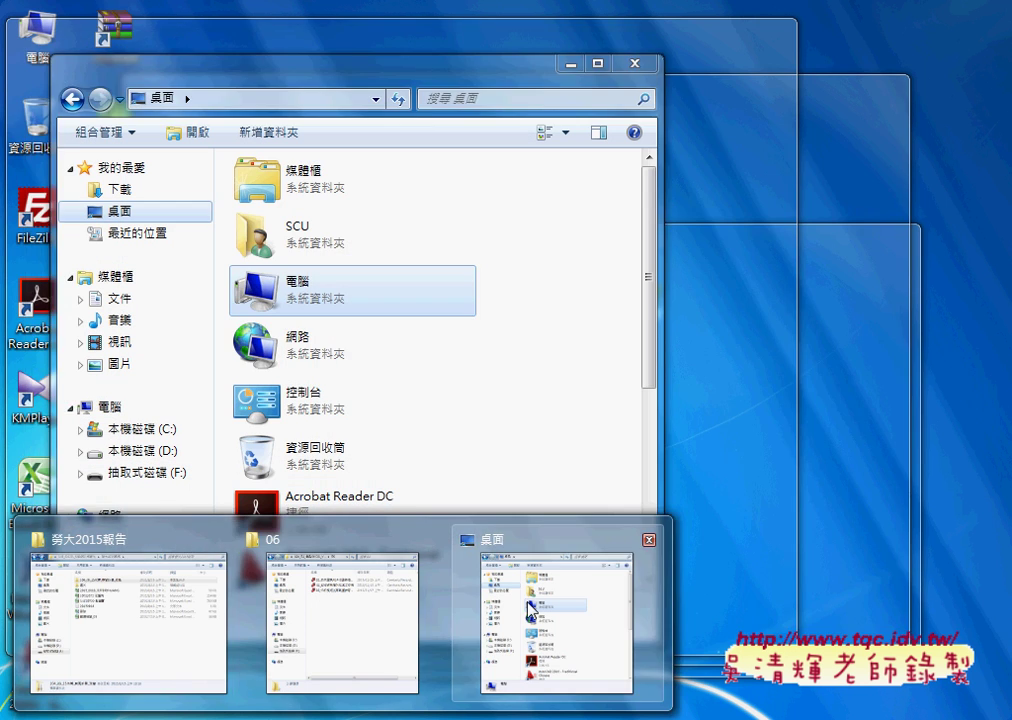
pyautogui.click(529, 600)
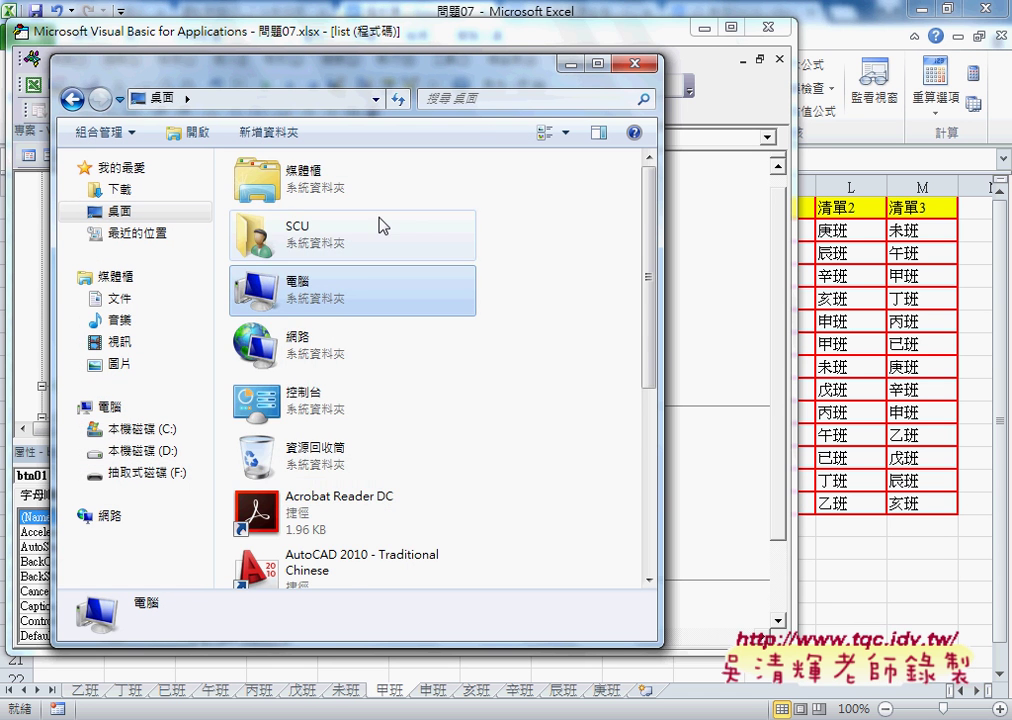
pyautogui.scroll(-5, 626, 391)
pyautogui.scroll(5, 587, 391)
# Create a new folder named vba on the Desktop and open it
pyautogui.click(603, 420)
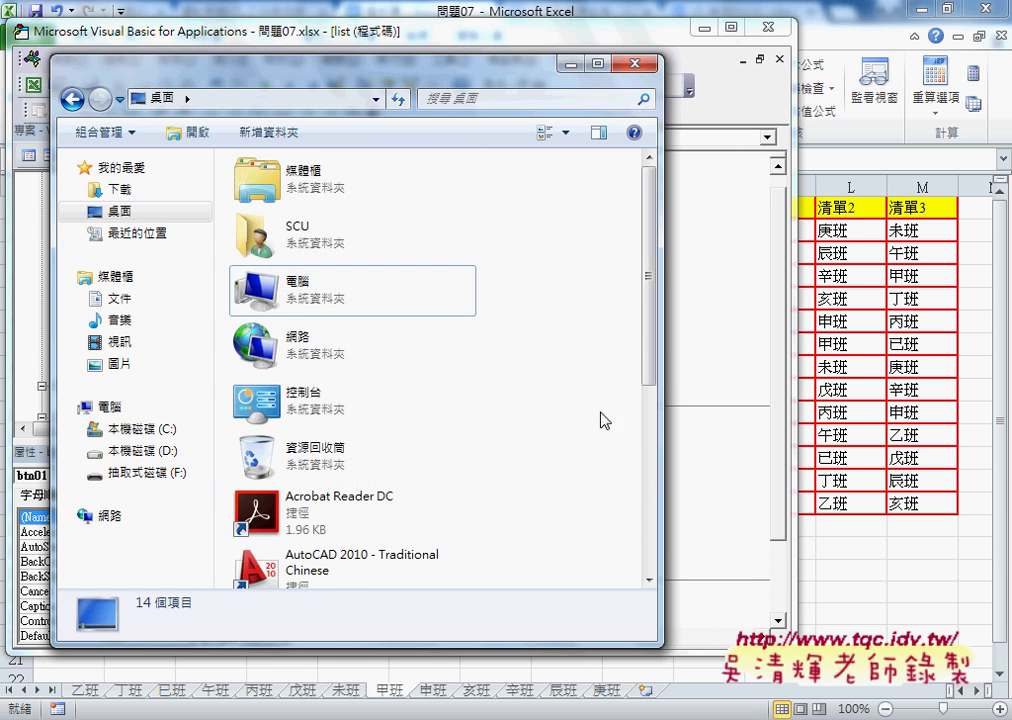
pyautogui.rightClick(590, 384)
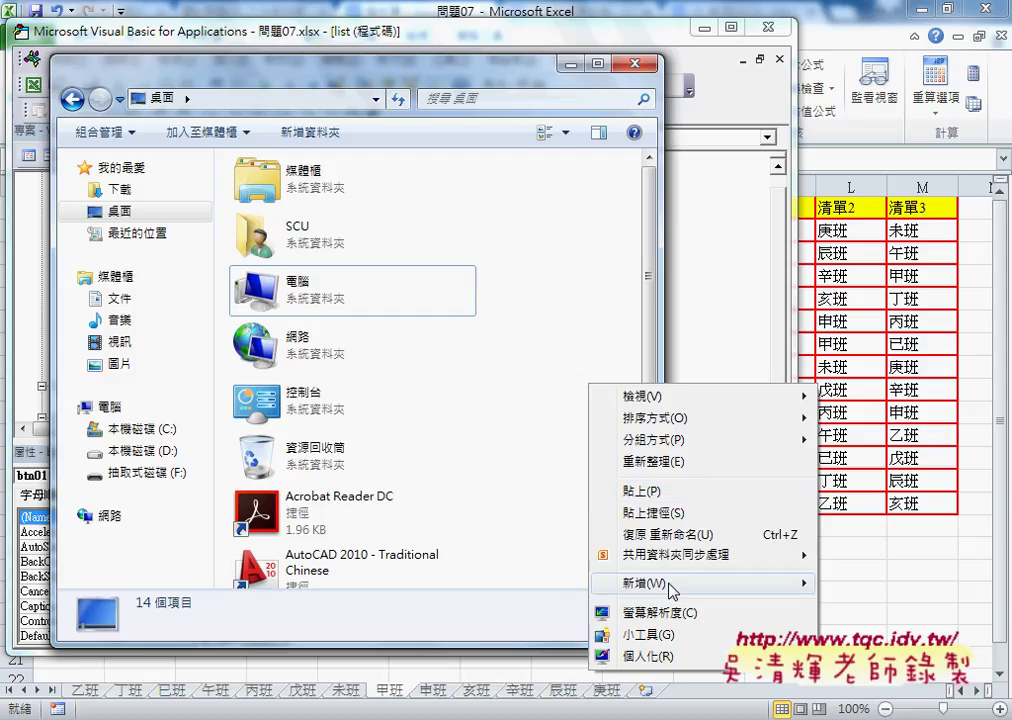
pyautogui.moveTo(599, 583)
pyautogui.click(462, 234)
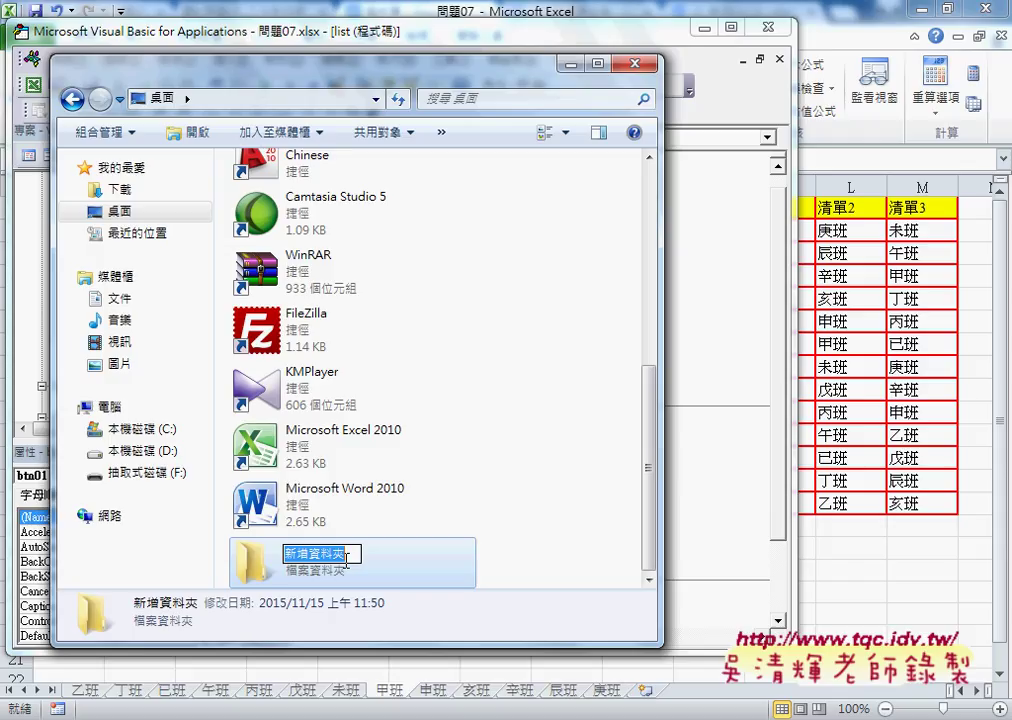
pyautogui.write('vba')
pyautogui.press('Return')
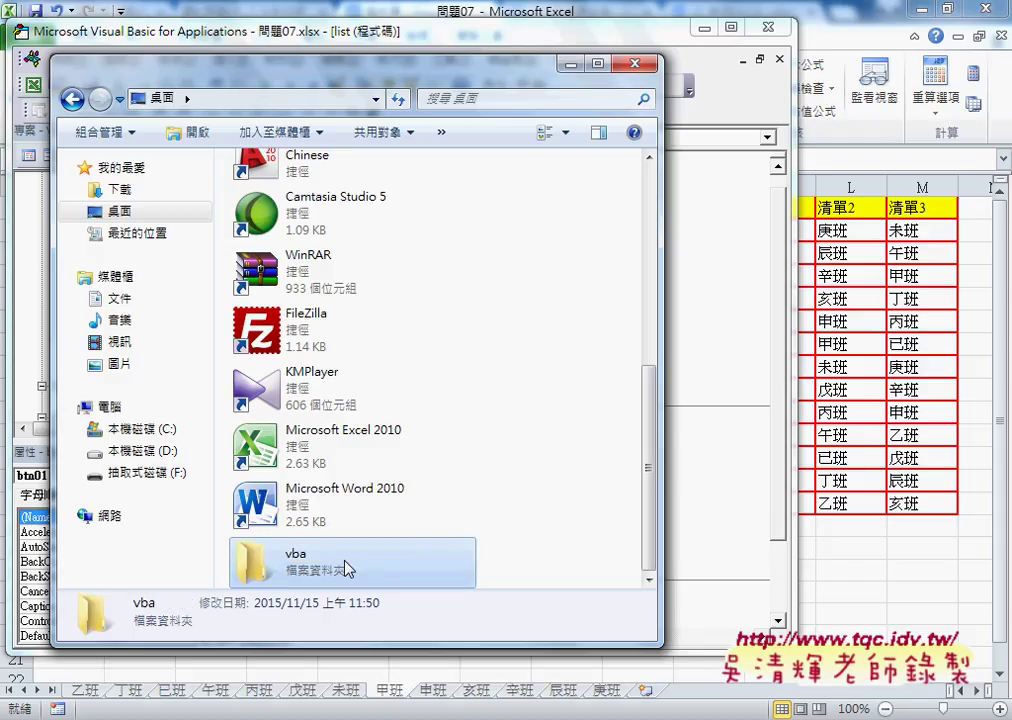
pyautogui.doubleClick(346, 568)
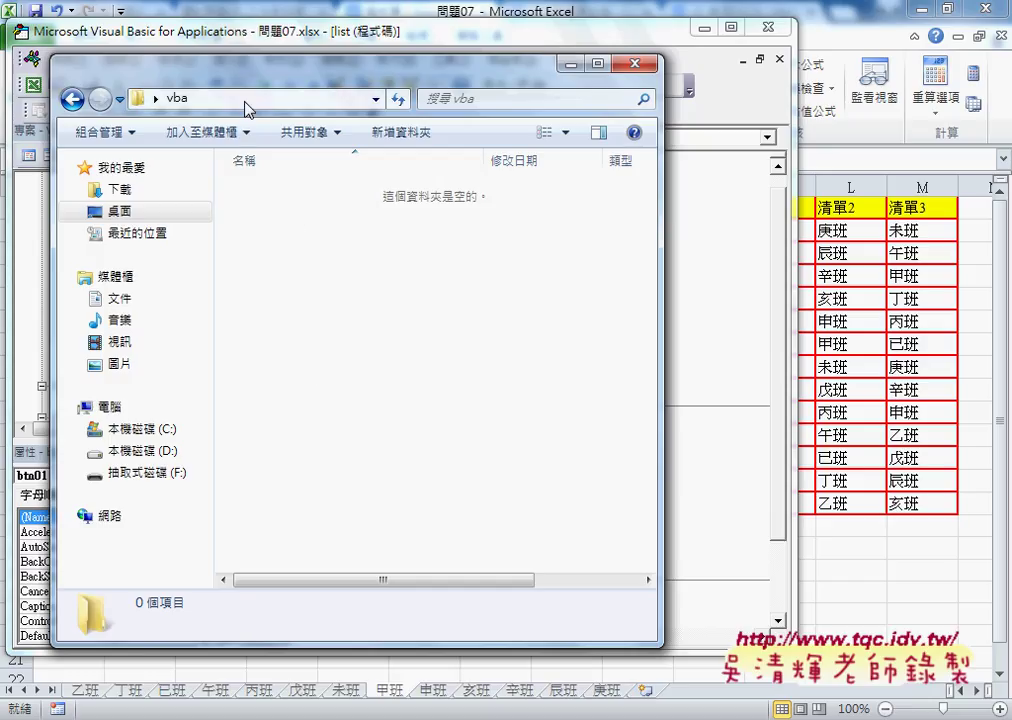
# Copy the full path C:\Users\SCU\Desktop\vba from the address bar and return to the editor
pyautogui.rightClick(272, 99)
pyautogui.click(288, 157)
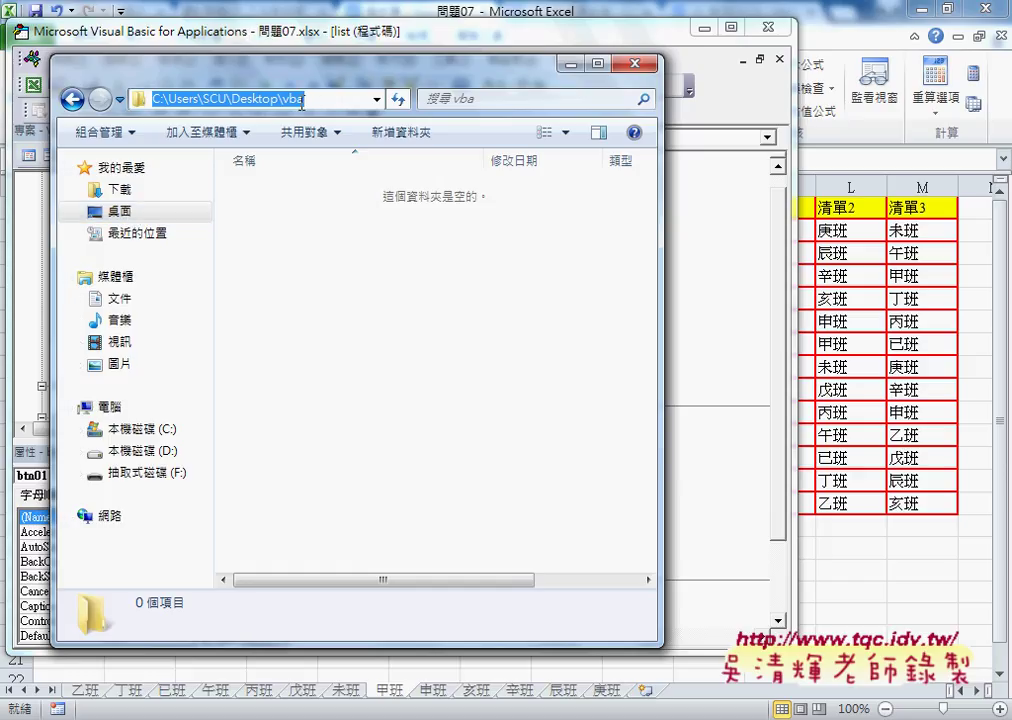
pyautogui.click(244, 103)
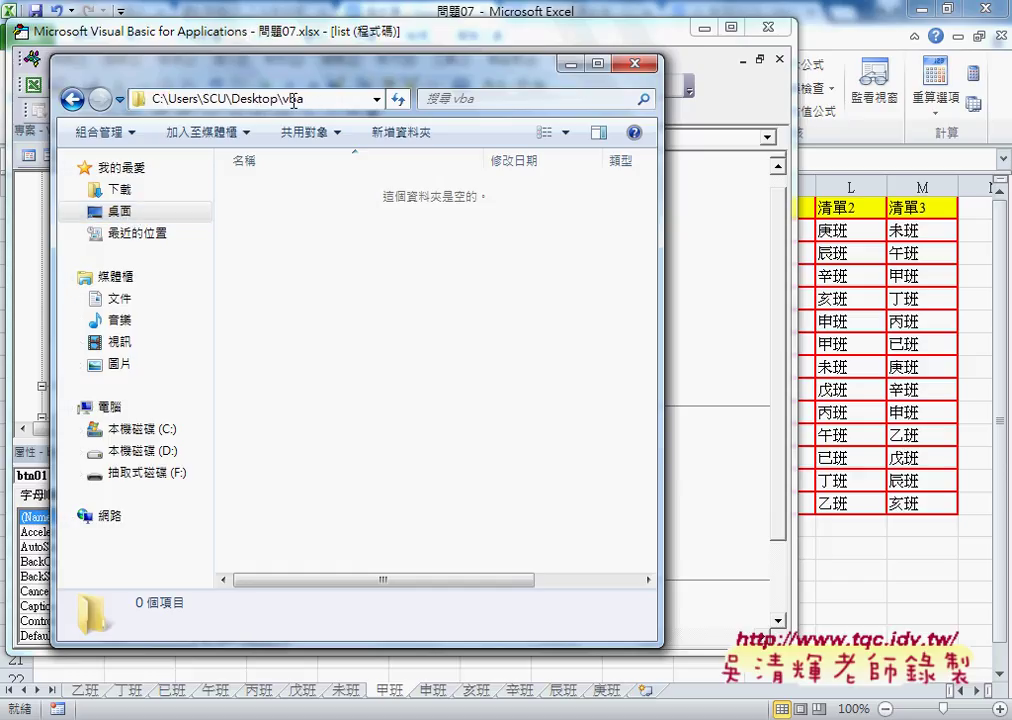
pyautogui.moveTo(300, 101); pyautogui.dragTo(152, 103)
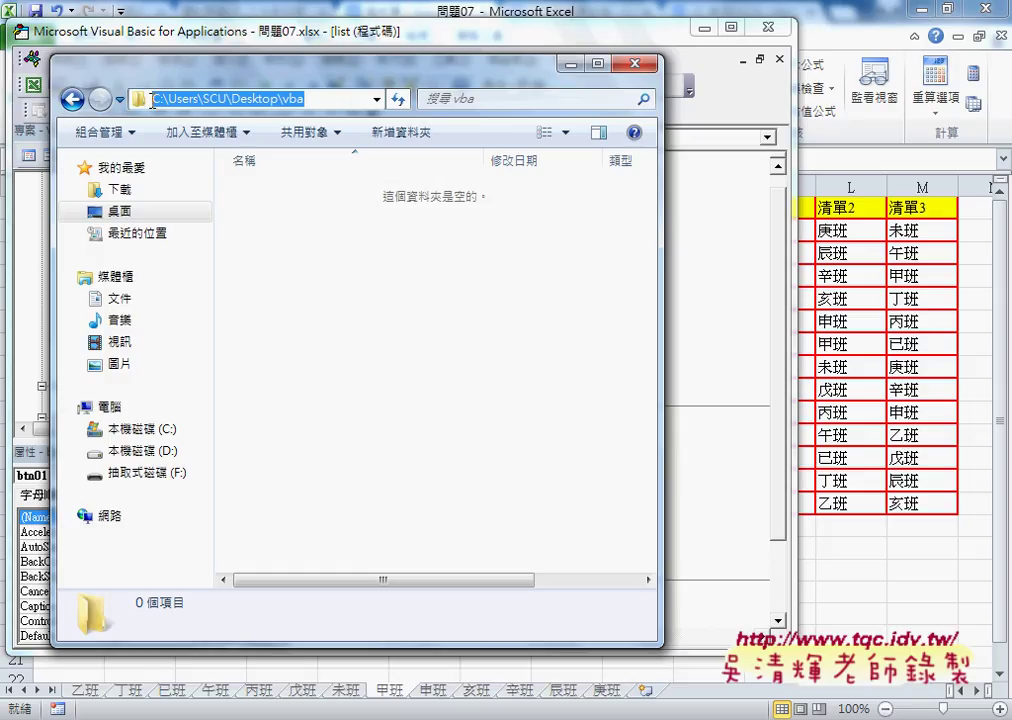
pyautogui.click(283, 101)
pyautogui.moveTo(283, 101); pyautogui.dragTo(152, 101)
pyautogui.rightClick(213, 104)
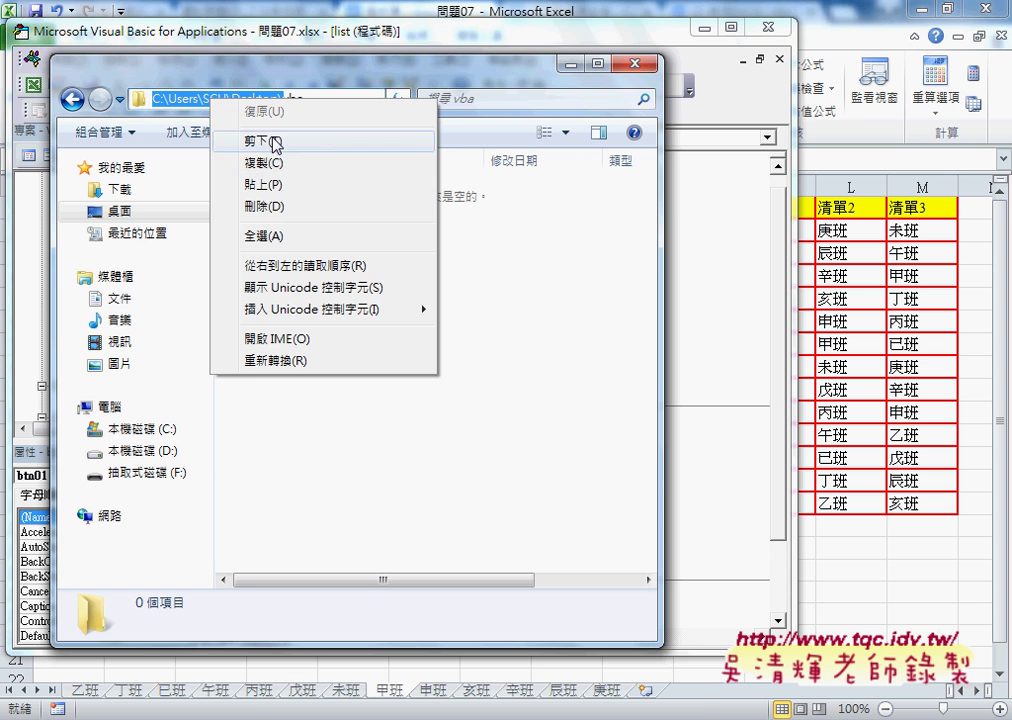
pyautogui.click(300, 101)
pyautogui.moveTo(300, 101); pyautogui.dragTo(135, 101)
pyautogui.rightClick(236, 106)
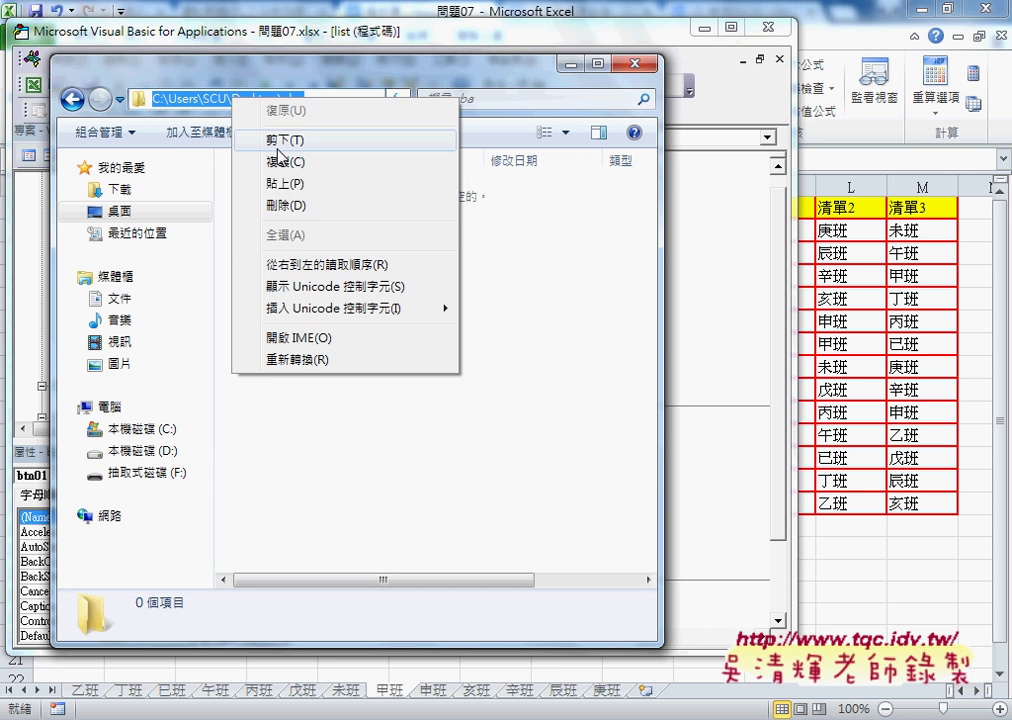
pyautogui.click(290, 160)
pyautogui.click(460, 45)
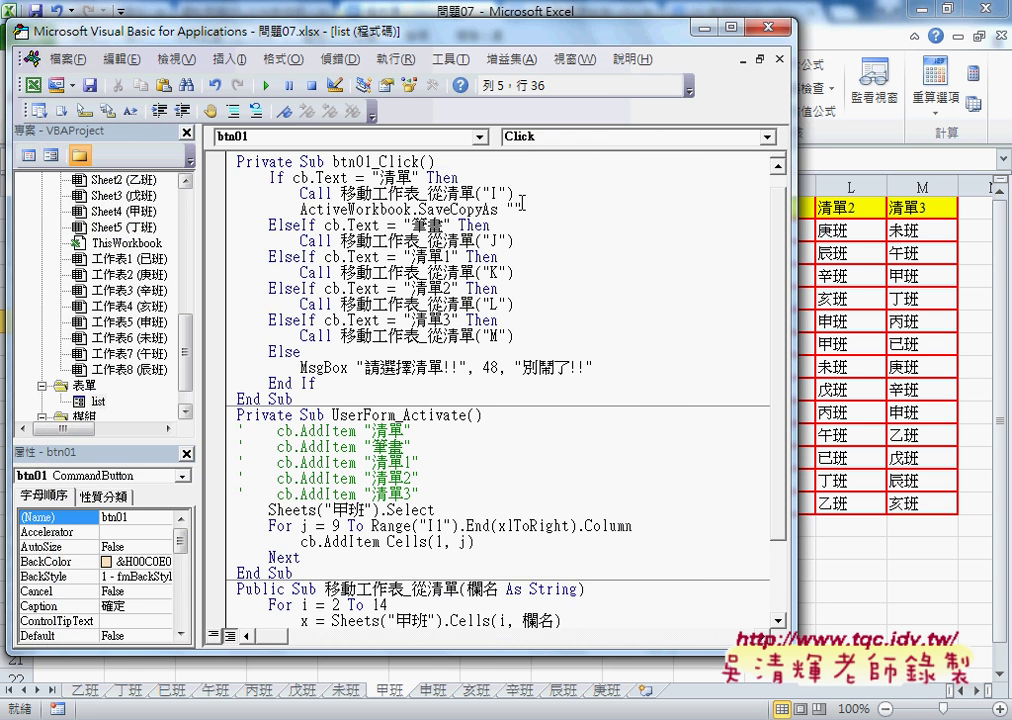
# Fill the SaveCopyAs filename with "C:\Users\SCU\Desktop\vba\" & cb.Text
pyautogui.hotkey('ctrl', 'v')
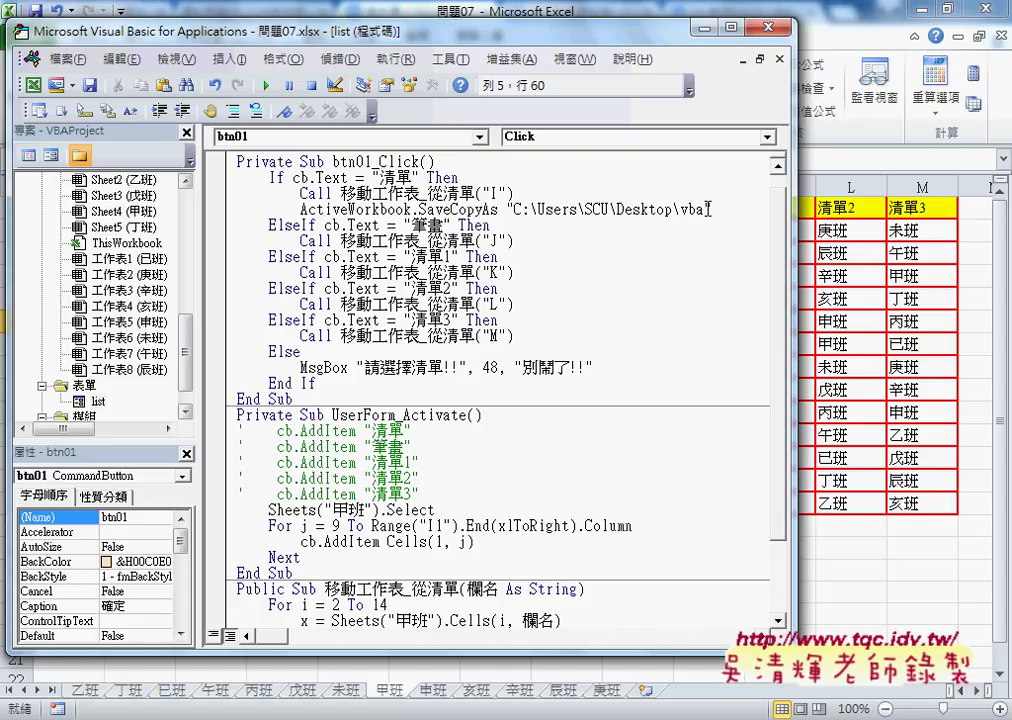
pyautogui.write('\\')
pyautogui.doubleClick(398, 177)
pyautogui.moveTo(293, 177); pyautogui.dragTo(348, 177)
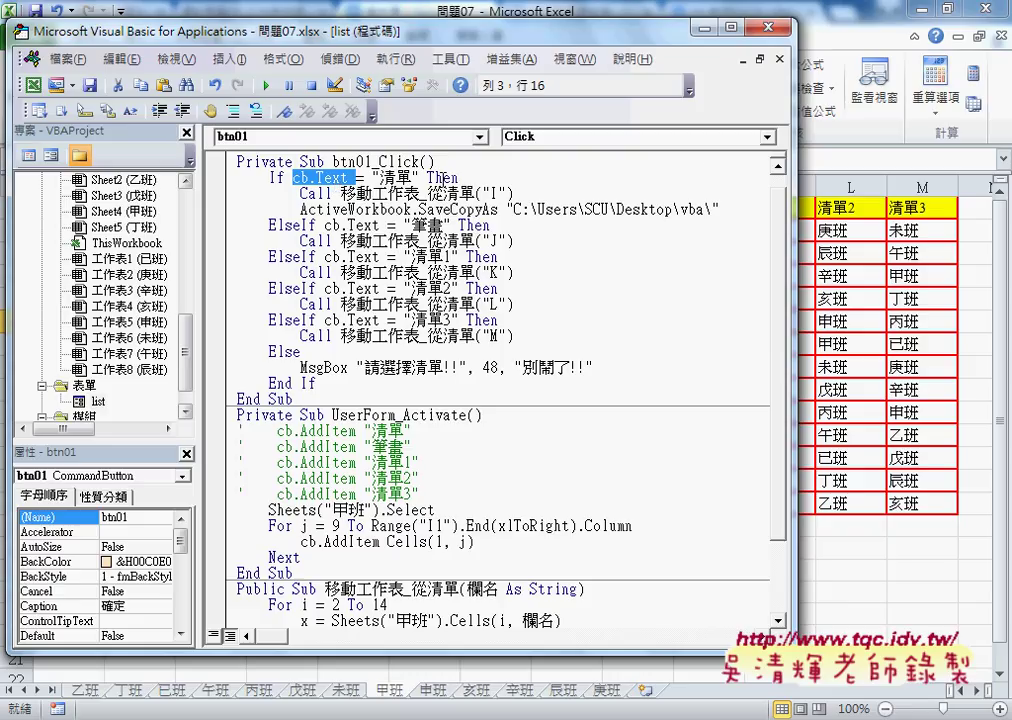
pyautogui.click(741, 211)
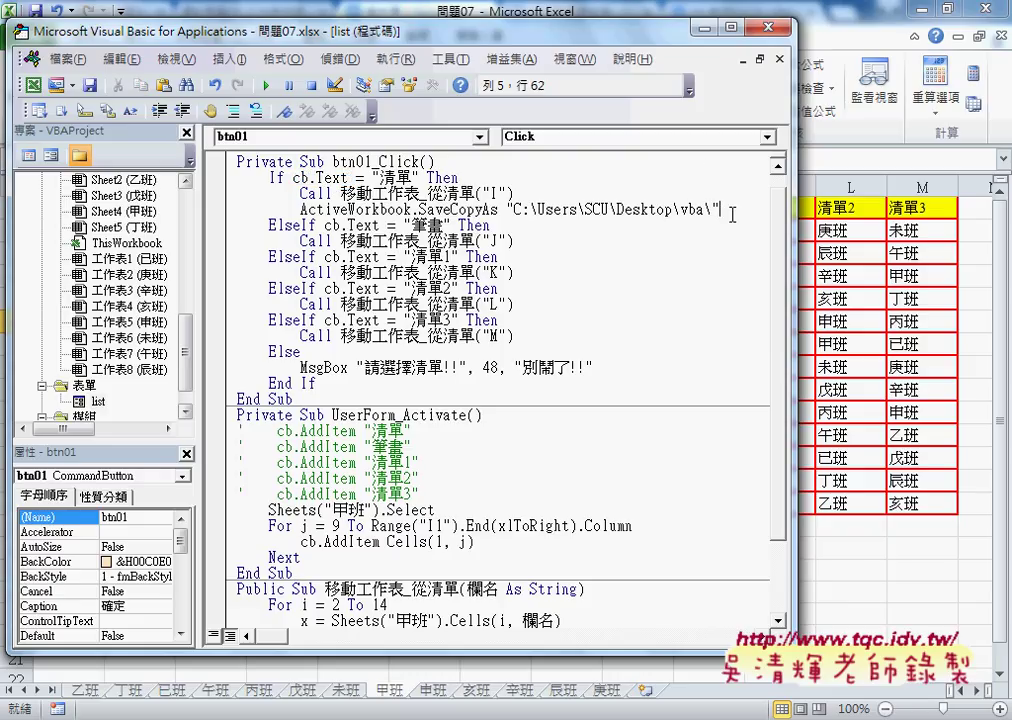
pyautogui.write('"')
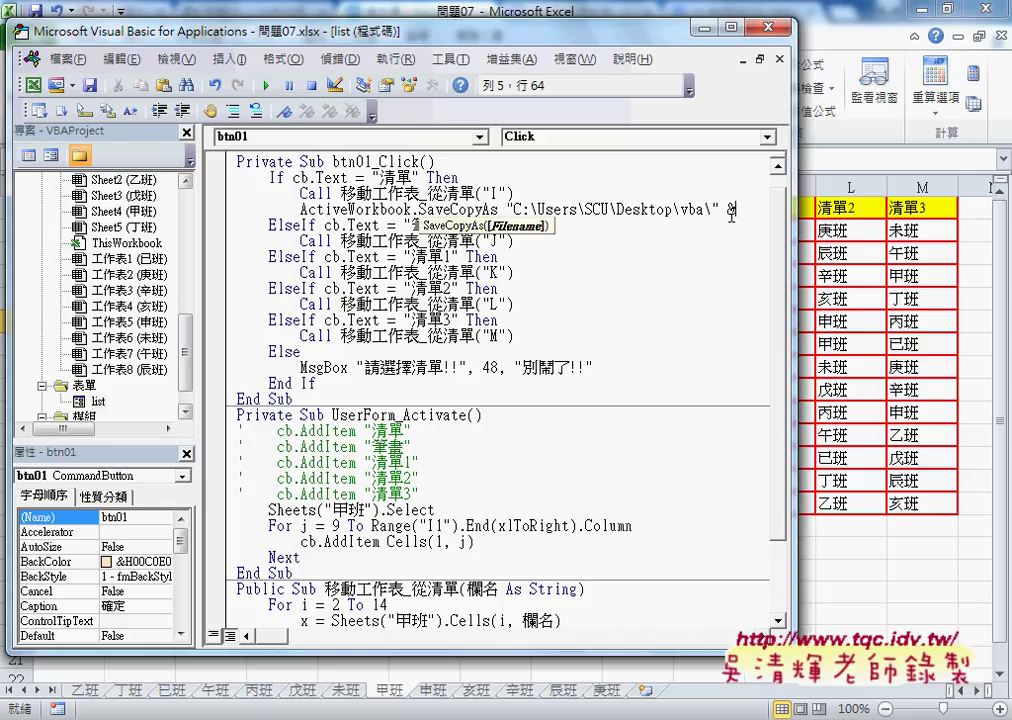
pyautogui.write(' & cb.Text')
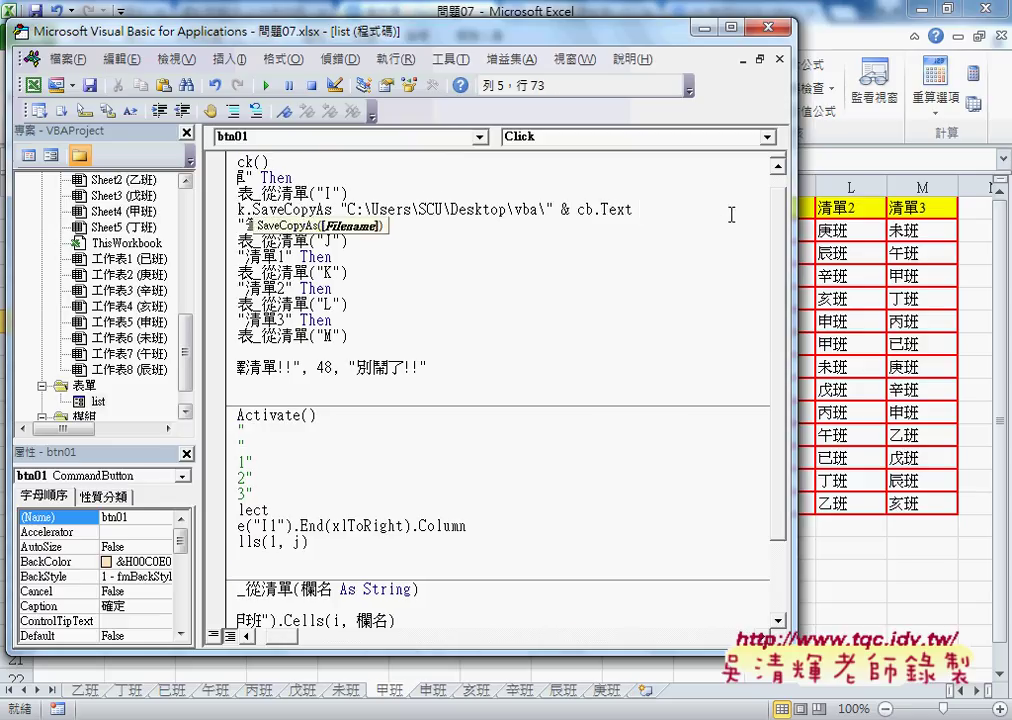
# Widen the editor window to show full lines and select the finished SaveCopyAs line
pyautogui.moveTo(947, 240); pyautogui.dragTo(975, 240)
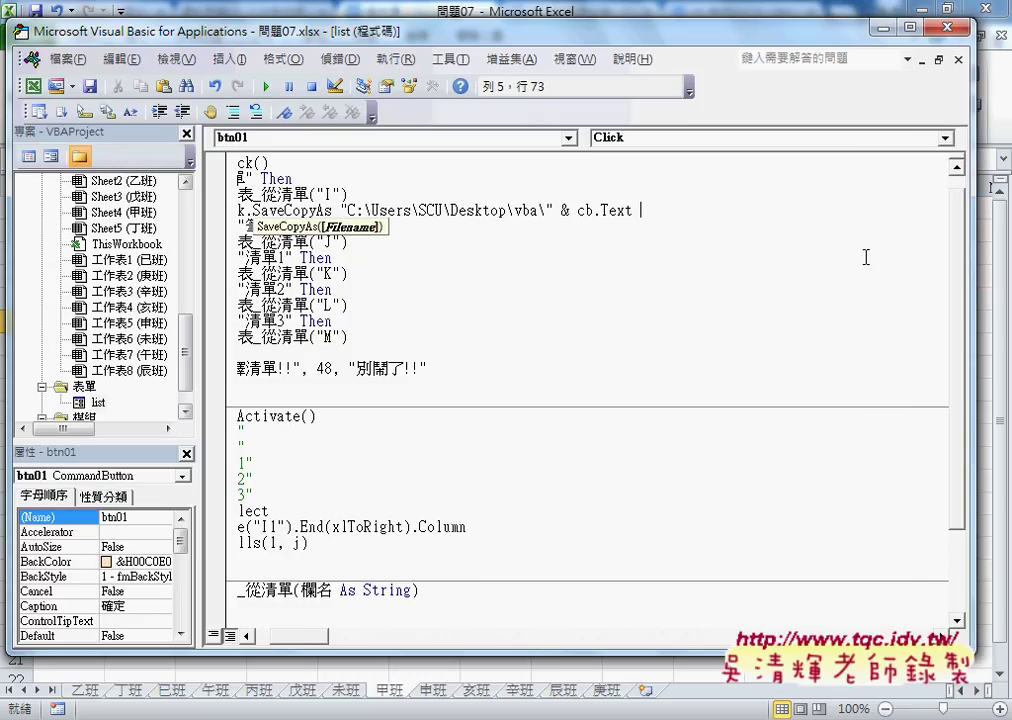
pyautogui.moveTo(300, 638); pyautogui.dragTo(287, 645)
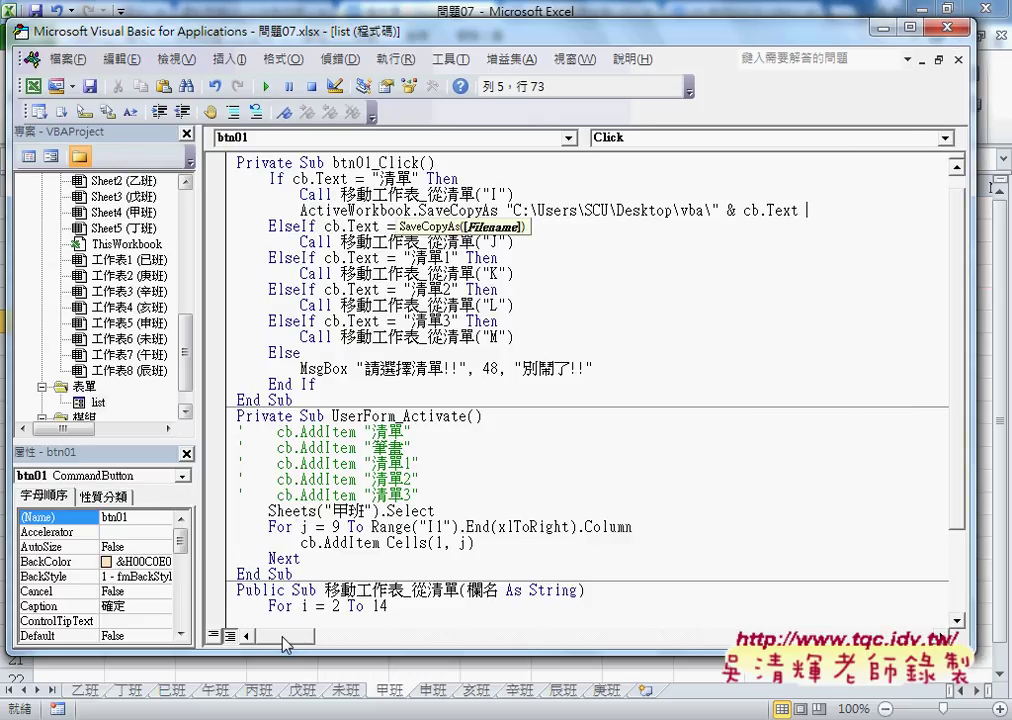
pyautogui.click(614, 289)
pyautogui.moveTo(800, 210); pyautogui.dragTo(301, 210)
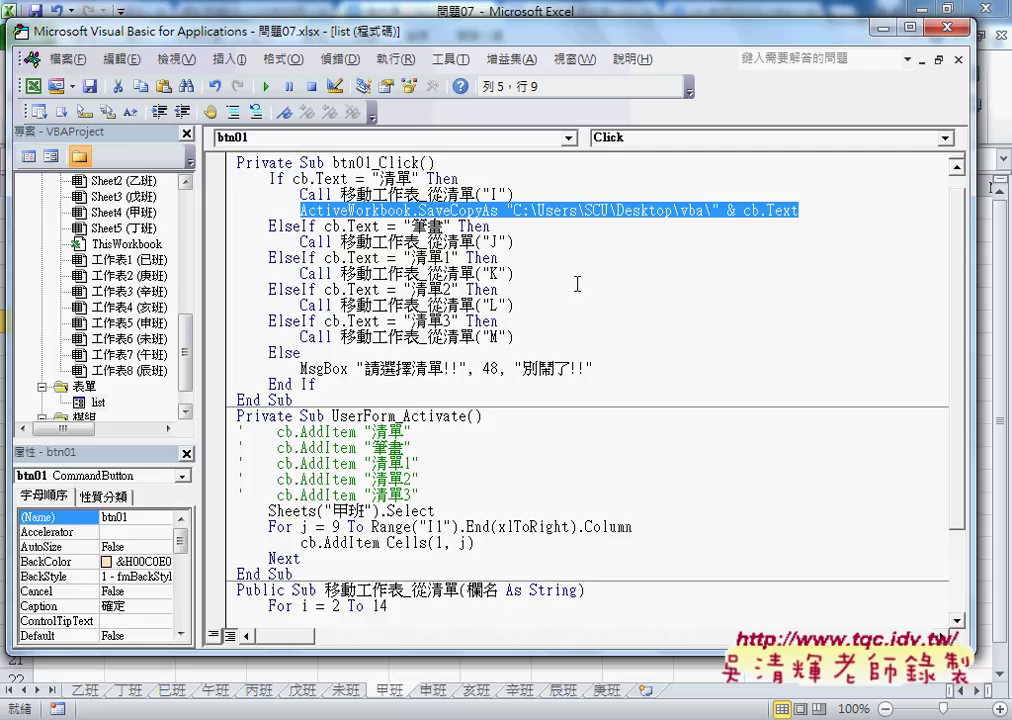
# Paste the SaveCopyAs line below the J, K, L and M Call lines, then highlight its filename expression
pyautogui.click(543, 241)
pyautogui.press('Return')
pyautogui.hotkey('ctrl', 'v')
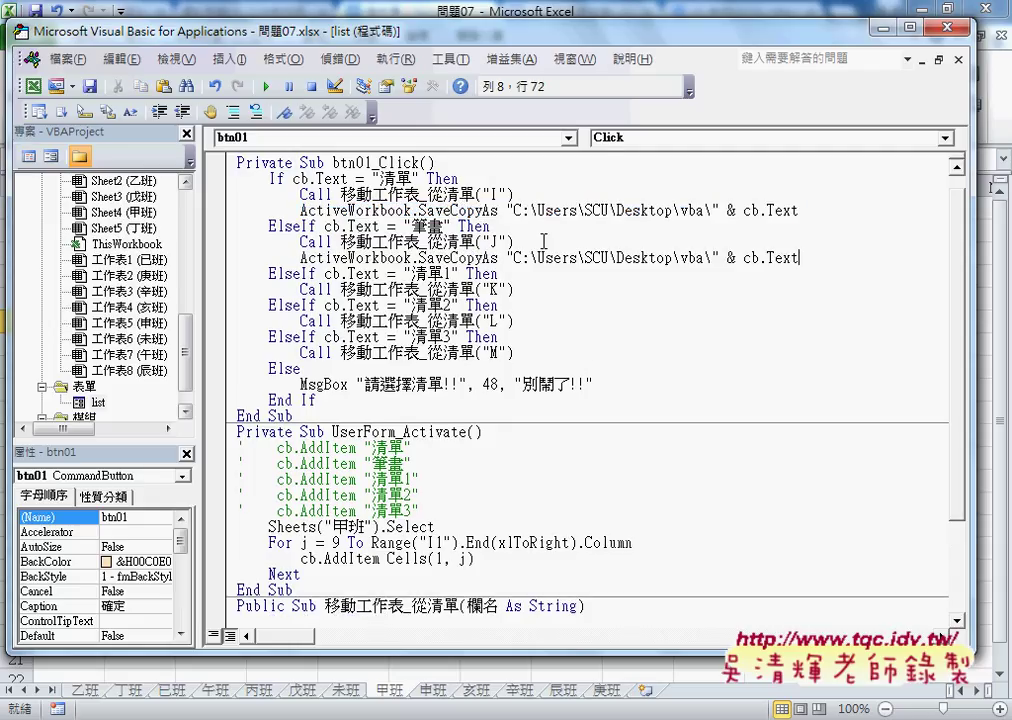
pyautogui.press('Down')
pyautogui.press('Down')
pyautogui.press('Return')
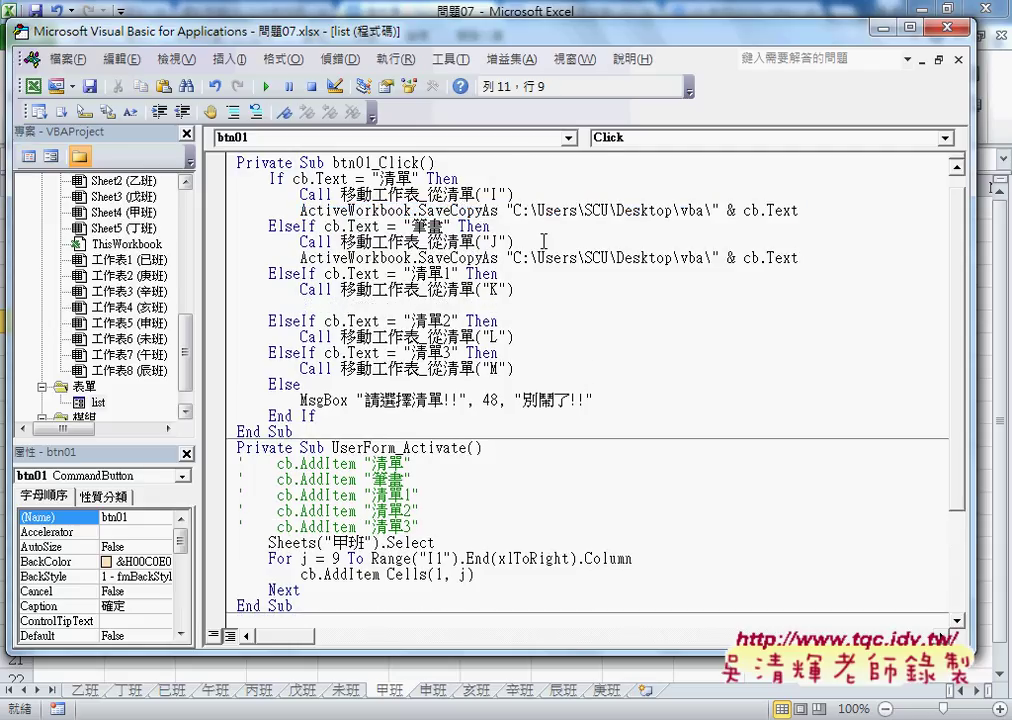
pyautogui.hotkey('ctrl', 'v')
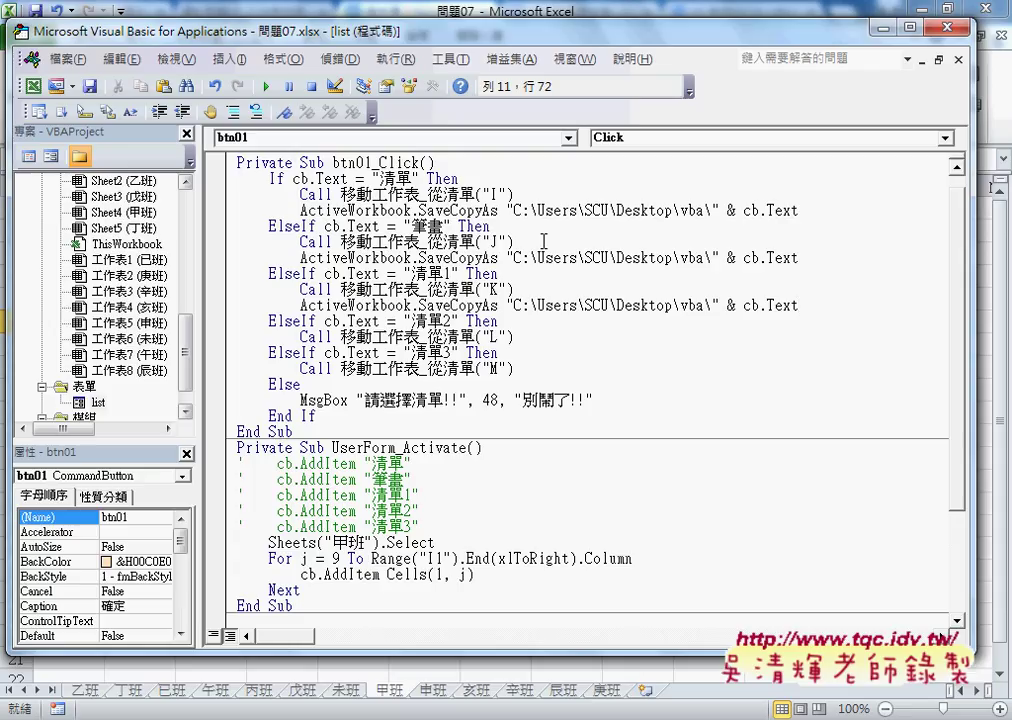
pyautogui.press('Down')
pyautogui.press('Down')
pyautogui.press('Return')
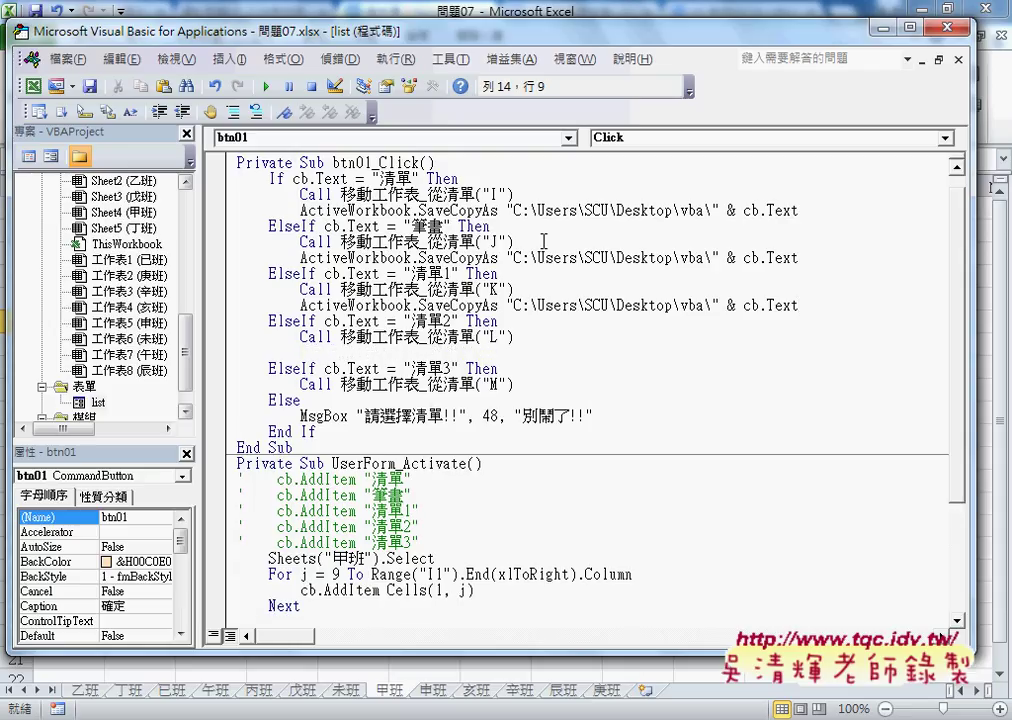
pyautogui.hotkey('ctrl', 'v')
pyautogui.press('Down')
pyautogui.press('Down')
pyautogui.press('Return')
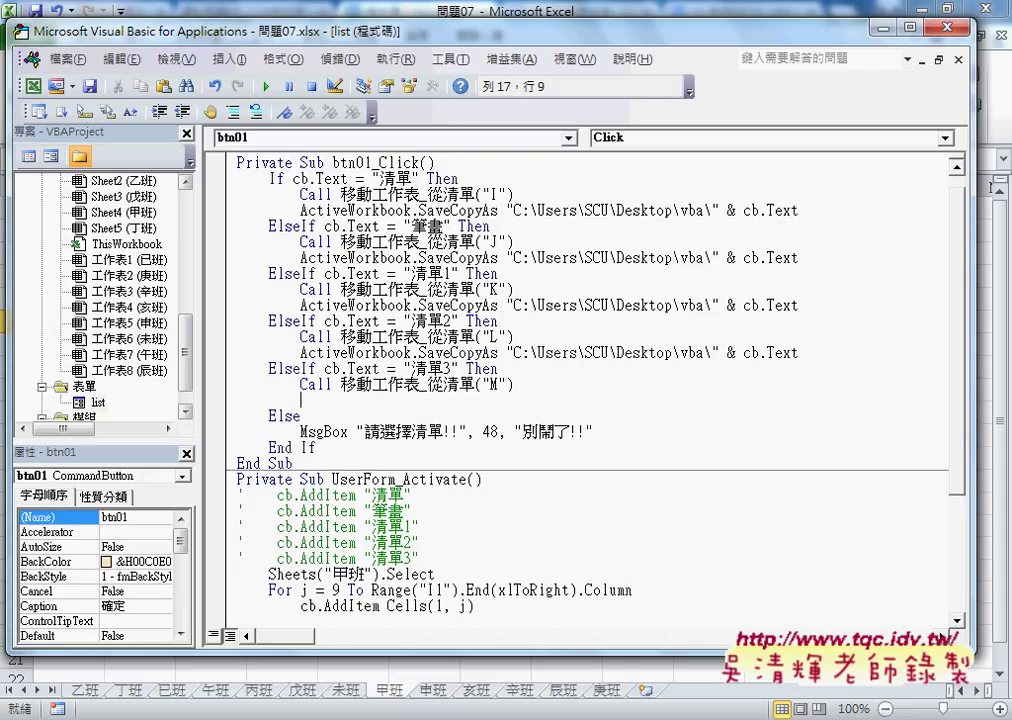
pyautogui.hotkey('ctrl', 'v')
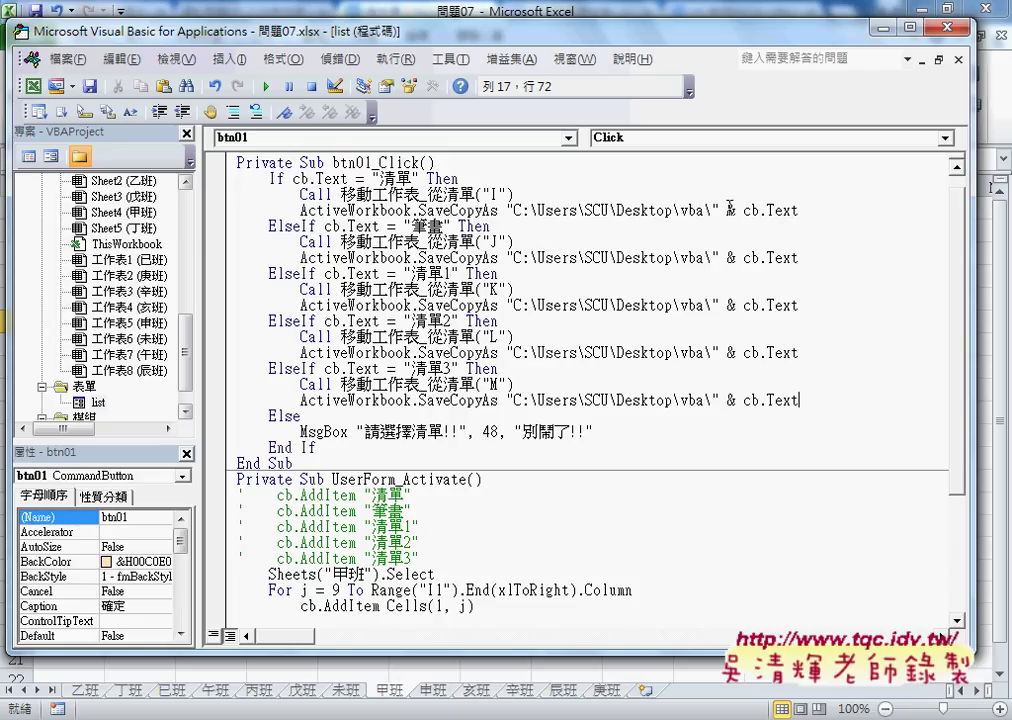
pyautogui.moveTo(711, 211); pyautogui.dragTo(705, 211)
pyautogui.moveTo(824, 210); pyautogui.dragTo(457, 211)
# Open Excel Help for SaveCopyAs with F1, review its example, then close it
pyautogui.click(449, 211)
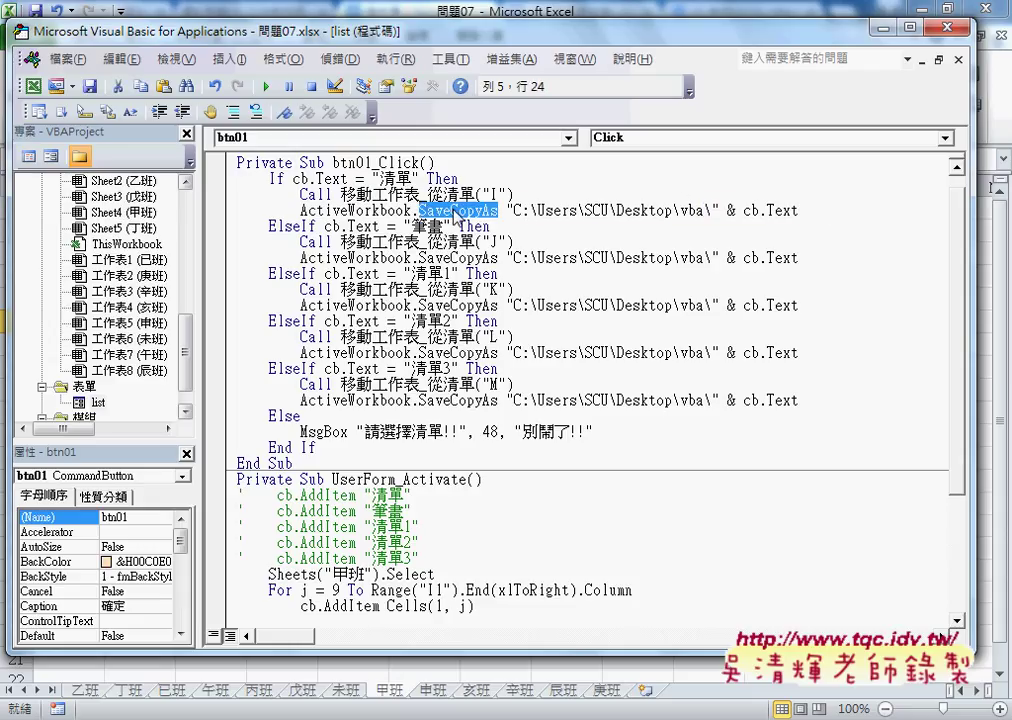
pyautogui.press('Left')
pyautogui.press('F1')
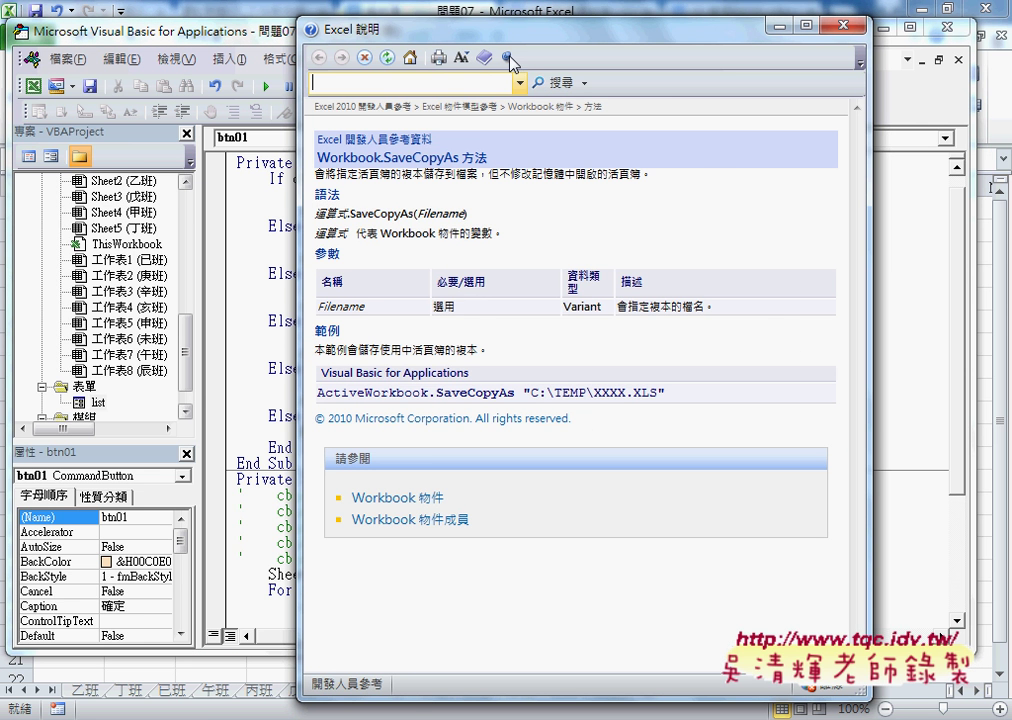
pyautogui.moveTo(406, 30); pyautogui.dragTo(540, 30)
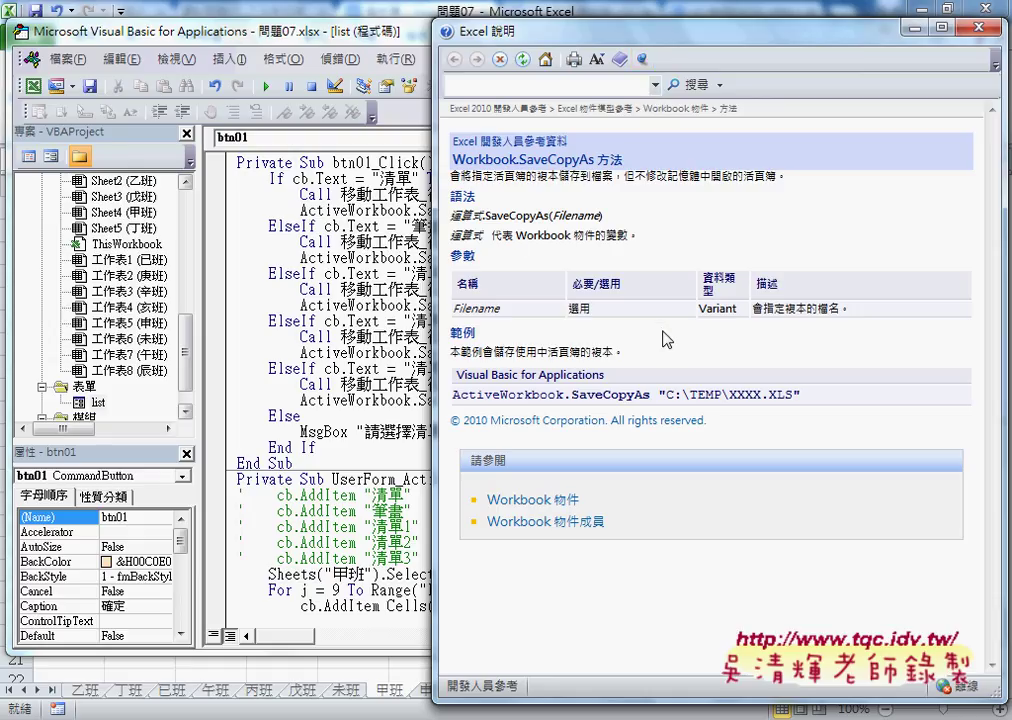
pyautogui.moveTo(800, 396); pyautogui.dragTo(546, 400)
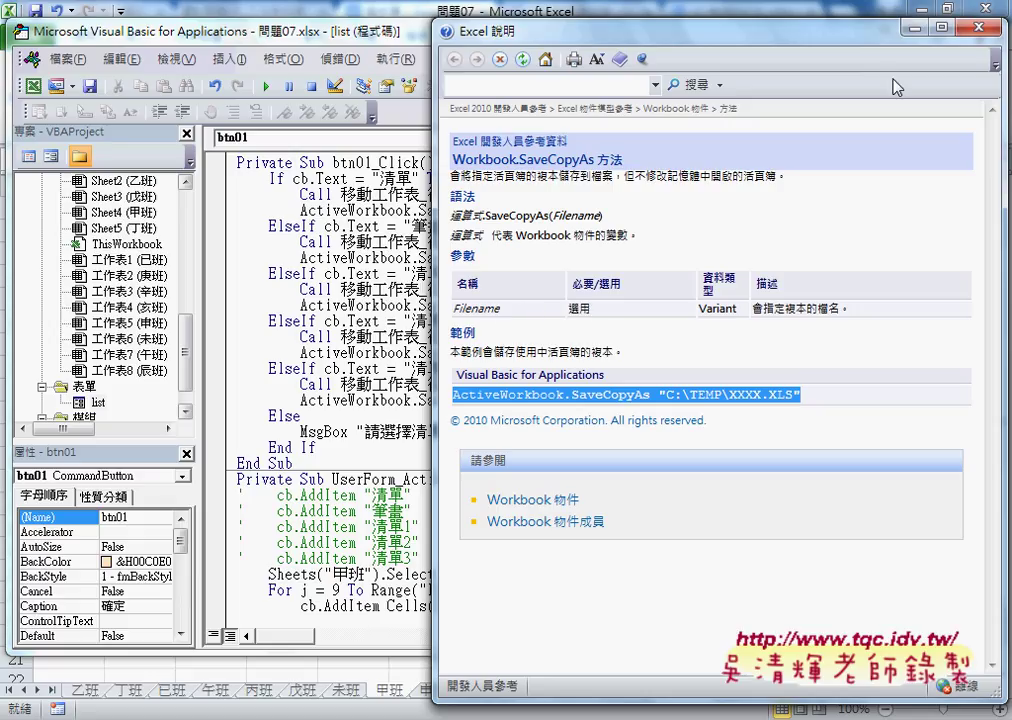
pyautogui.click(985, 27)
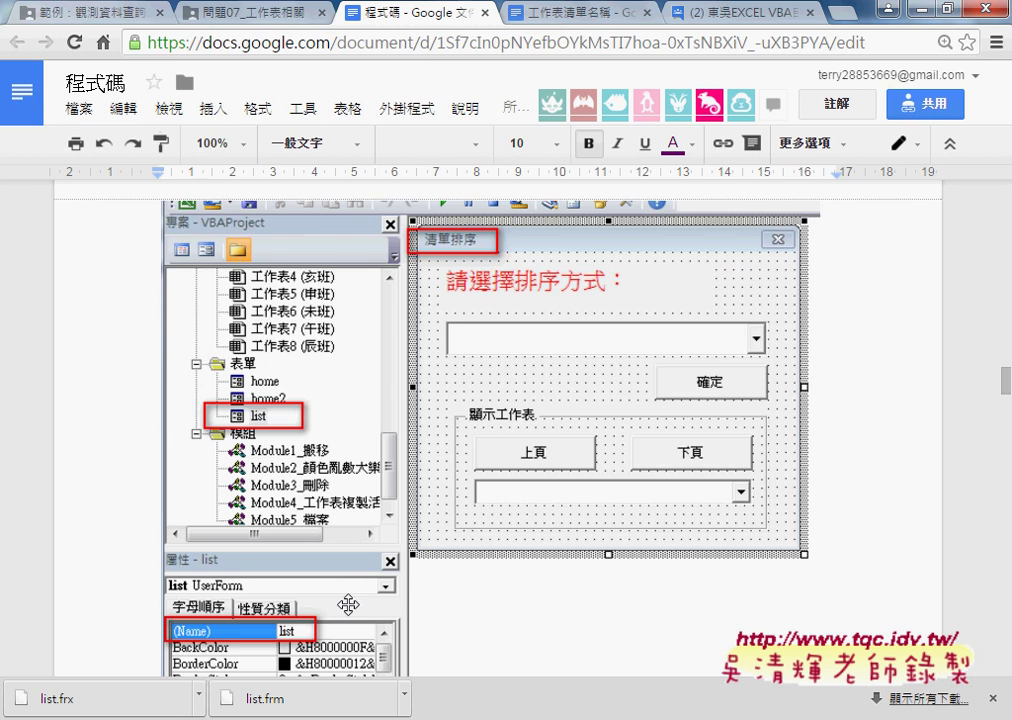
# Highlight the noted SaveCopyAs path and its .xlsm extension, then return to the btn01_Click code
pyautogui.scroll(-5, 350, 604)
pyautogui.scroll(1, 360, 605)
pyautogui.scroll(-1, 415, 610)
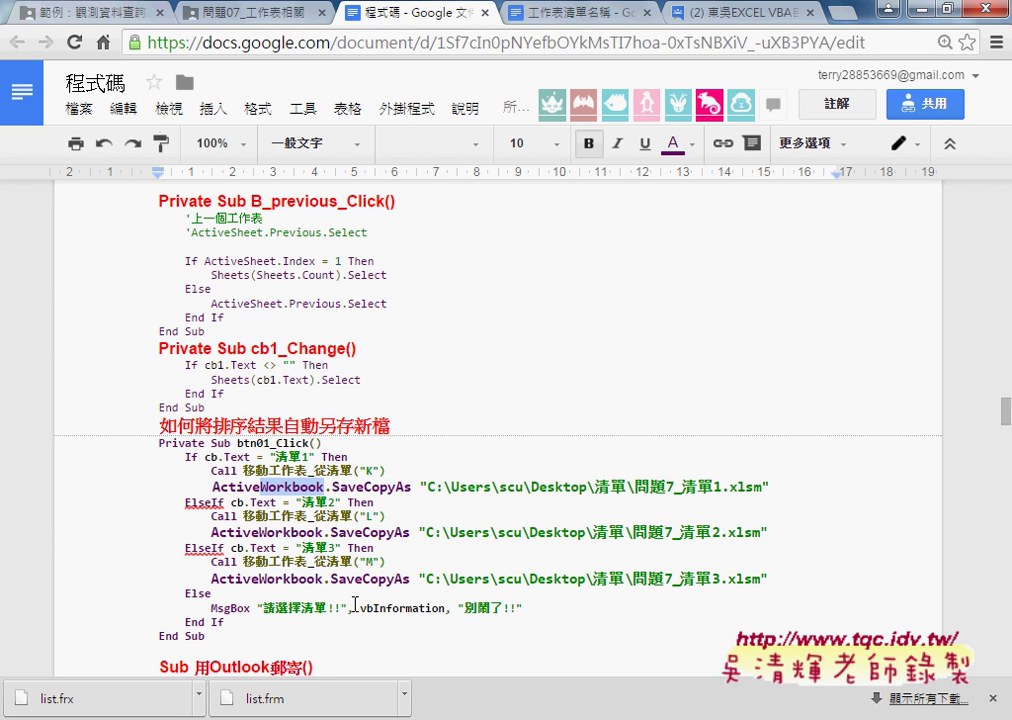
pyautogui.moveTo(426, 487); pyautogui.dragTo(763, 489)
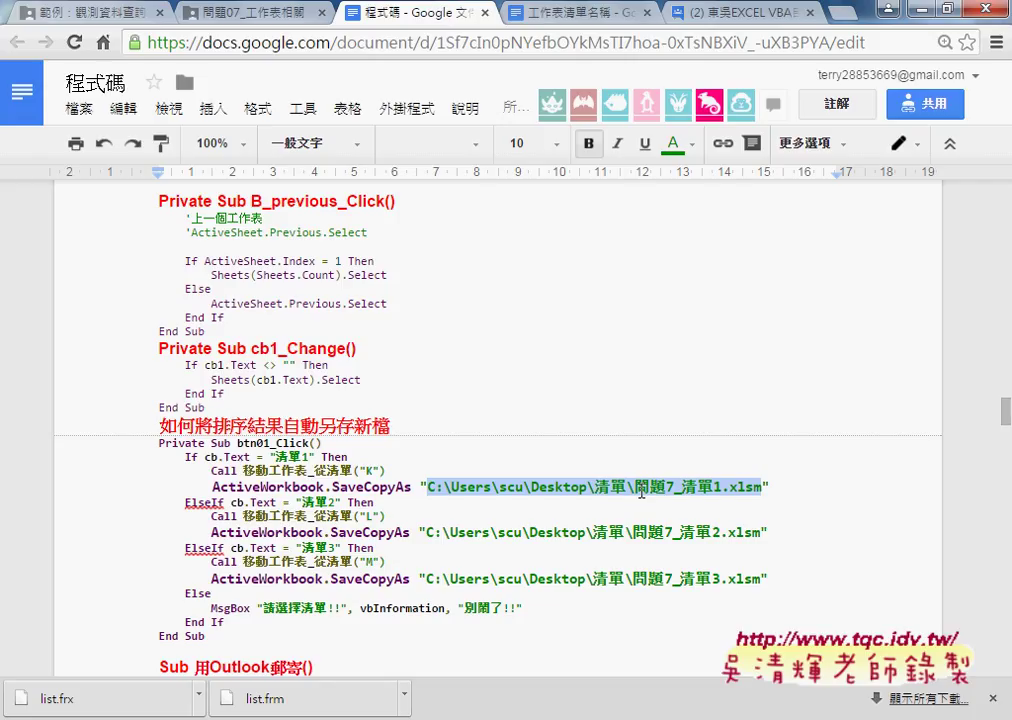
pyautogui.click(722, 487)
pyautogui.moveTo(722, 487); pyautogui.dragTo(829, 493)
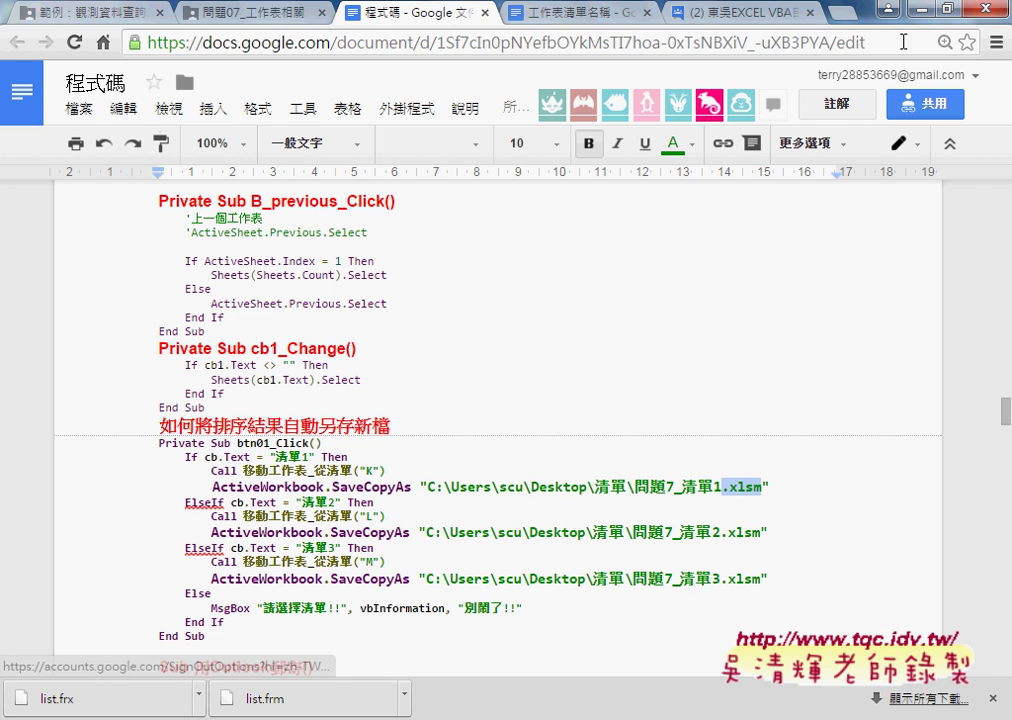
pyautogui.click(940, 9)
pyautogui.click(500, 321)
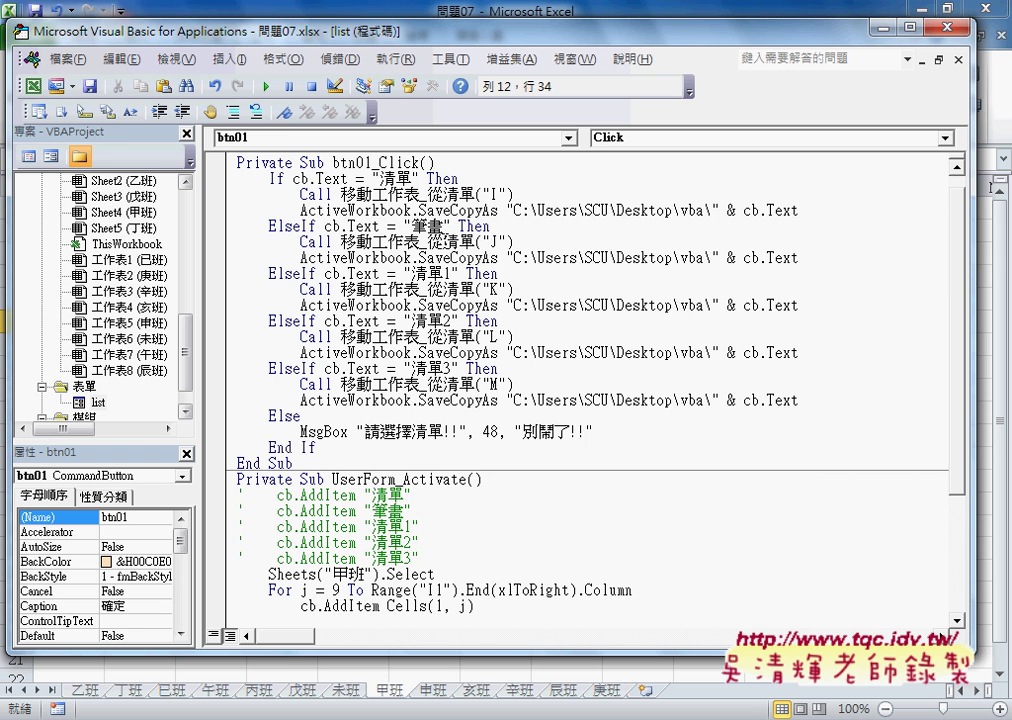
# Put a breakpoint on the first SaveCopyAs line and test-run the form with the 筆畫 sort option
pyautogui.click(219, 210)
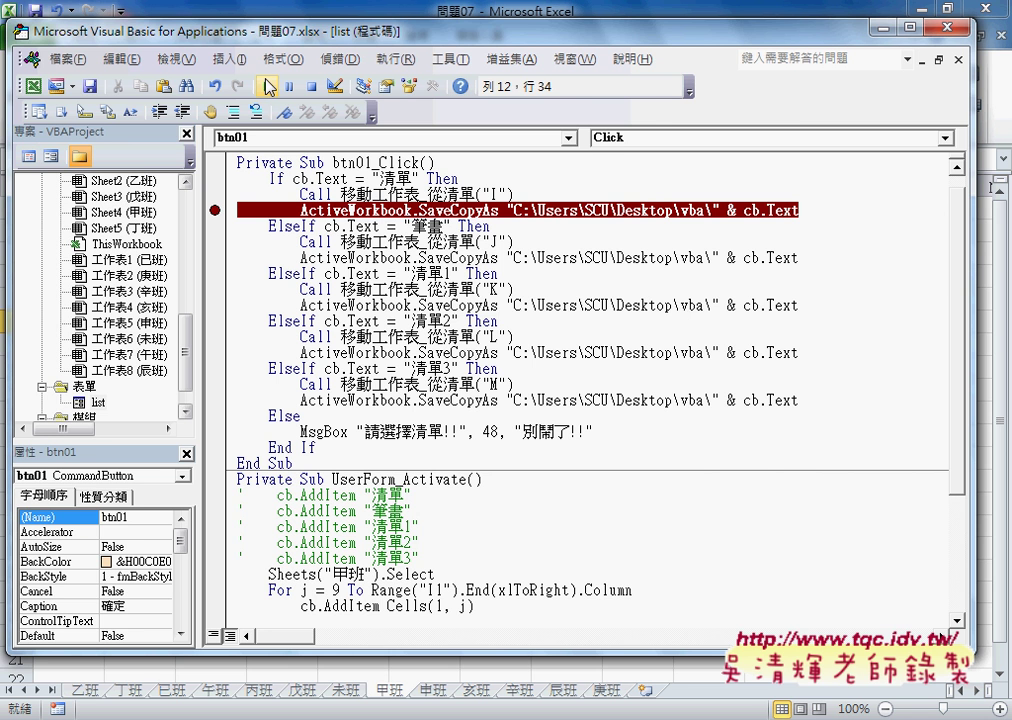
pyautogui.press('F5')
pyautogui.click(628, 335)
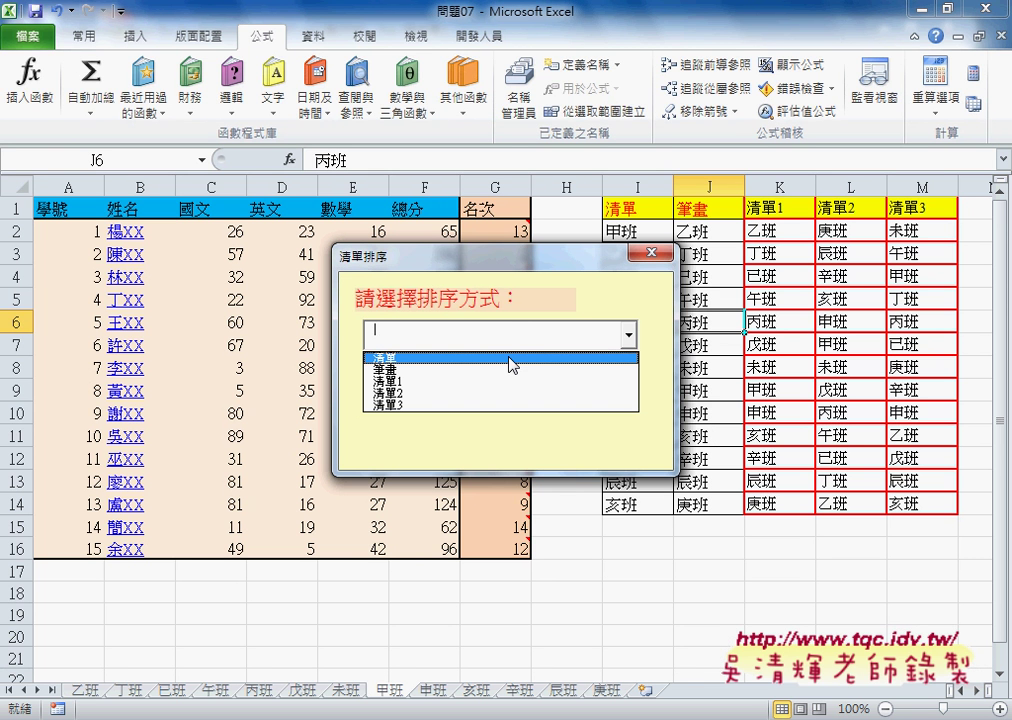
pyautogui.click(500, 370)
pyautogui.click(598, 386)
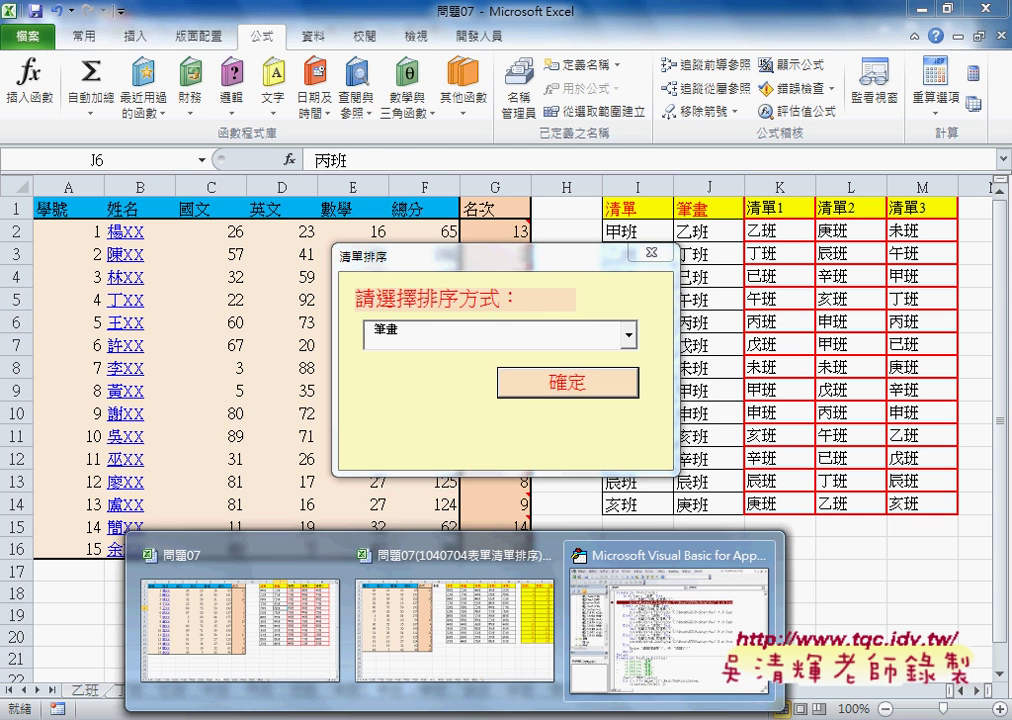
# Copy the whole btn01_Click procedure, then view Module1's 移動工作表_清單1 code
pyautogui.click(650, 648)
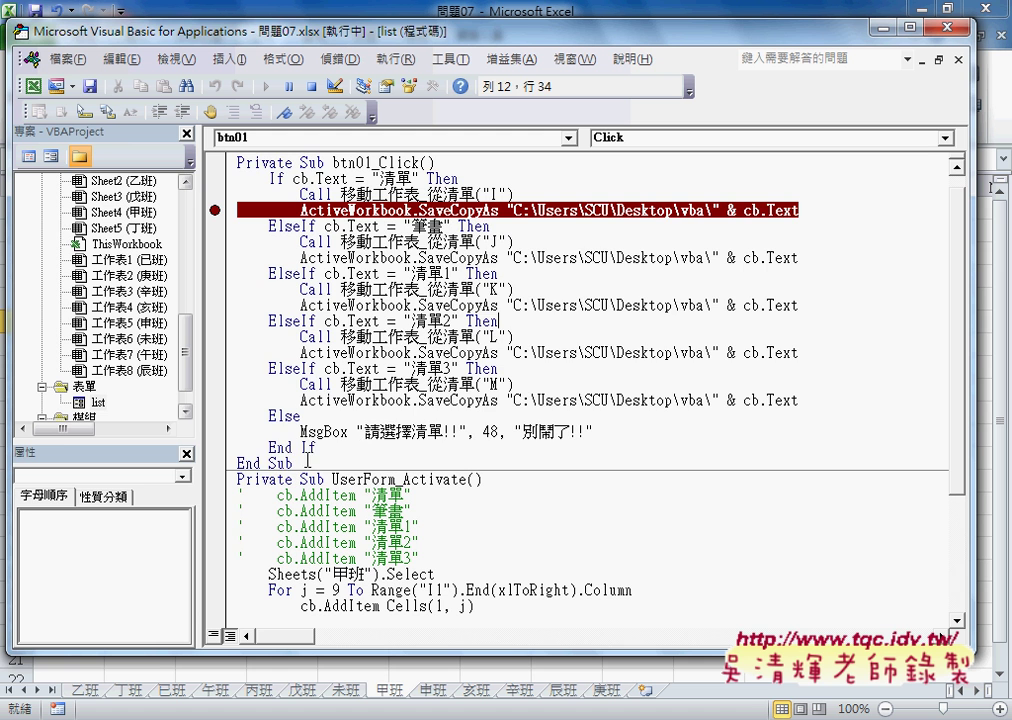
pyautogui.moveTo(307, 462); pyautogui.dragTo(235, 162)
pyautogui.rightClick(294, 192)
pyautogui.click(330, 240)
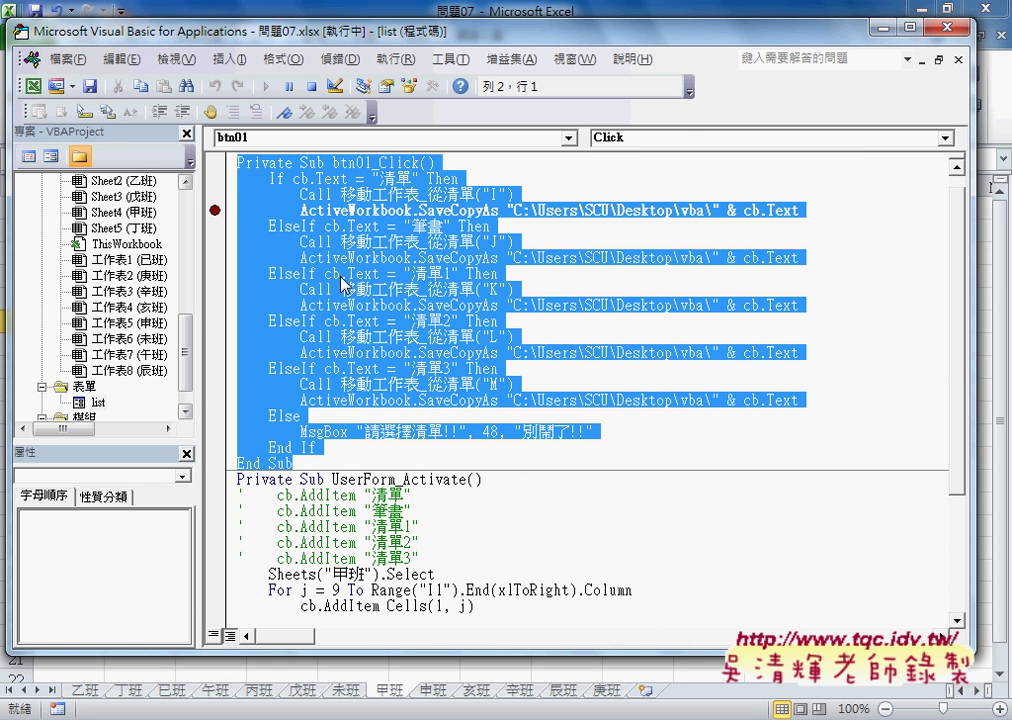
pyautogui.hotkey('ctrl', 'Tab')
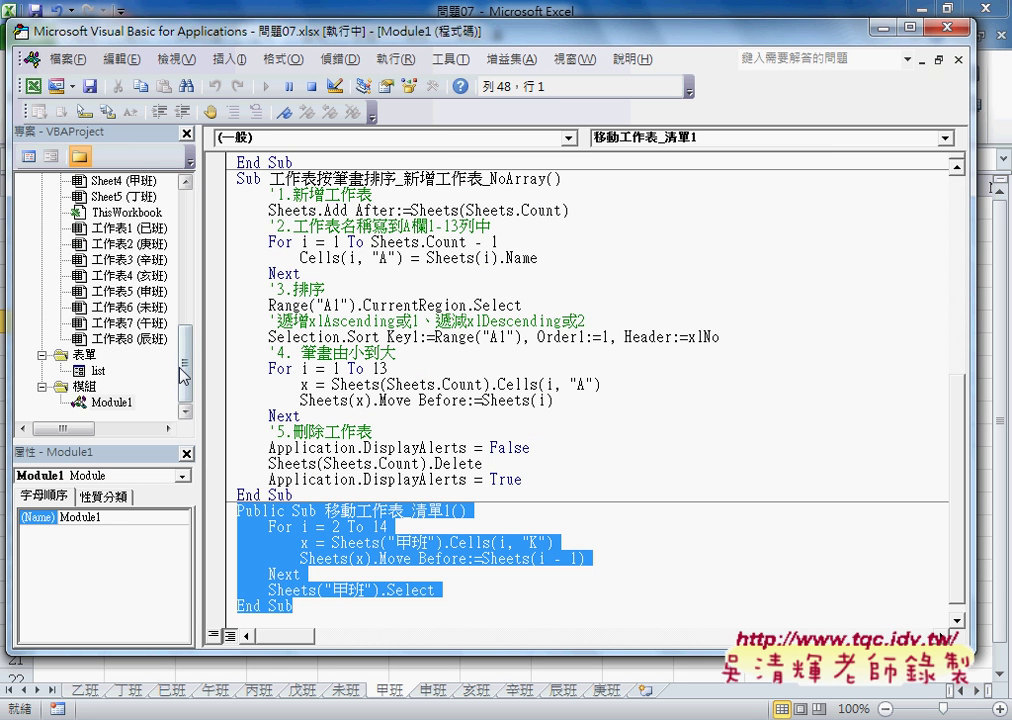
pyautogui.moveTo(183, 375)
pyautogui.mouseDown()
pyautogui.moveTo(197, 243)
pyautogui.moveTo(187, 405)
pyautogui.mouseUp()
# In the 確定 button code, shift the breakpoint to the 筆畫 SaveCopyAs line; minimize VBA and Excel
pyautogui.doubleClick(97, 370)
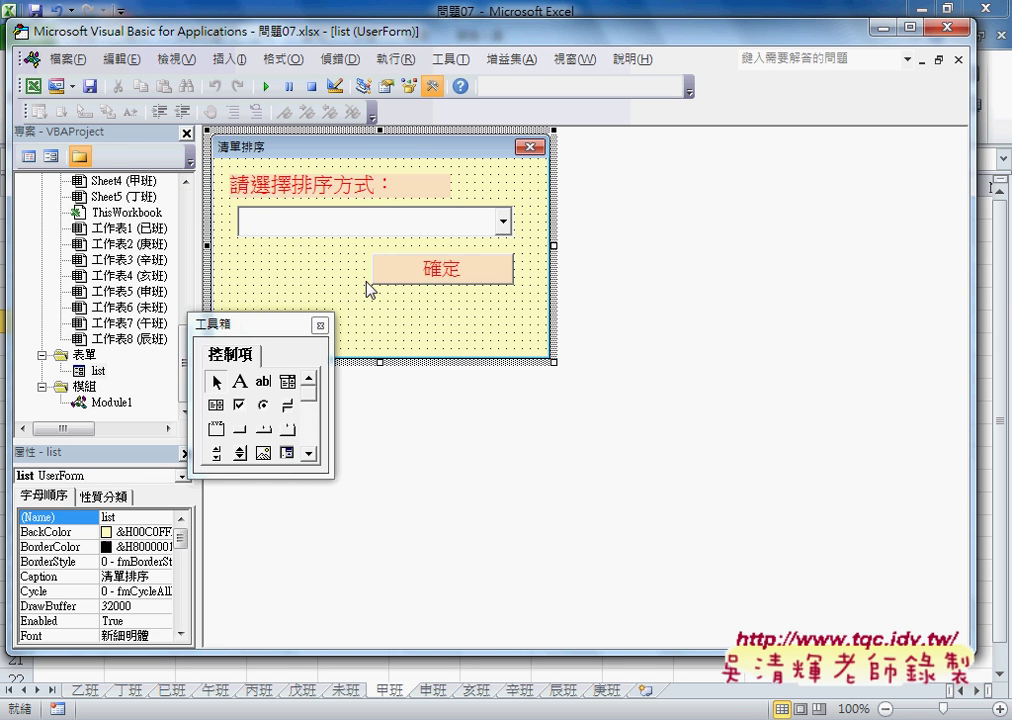
pyautogui.doubleClick(460, 272)
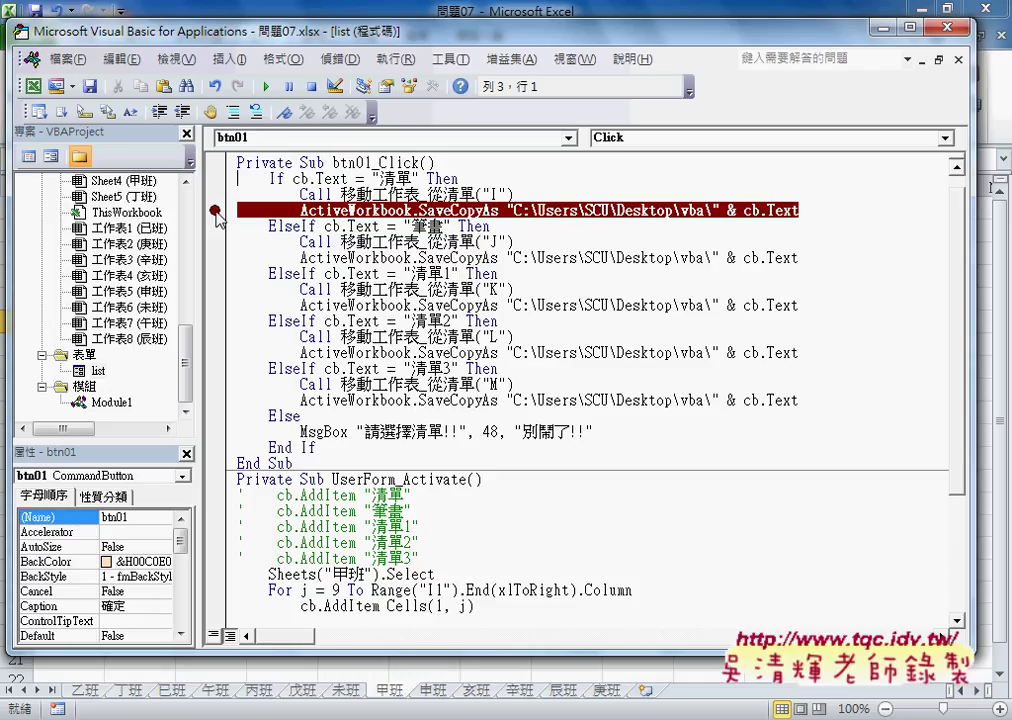
pyautogui.click(214, 210)
pyautogui.click(215, 259)
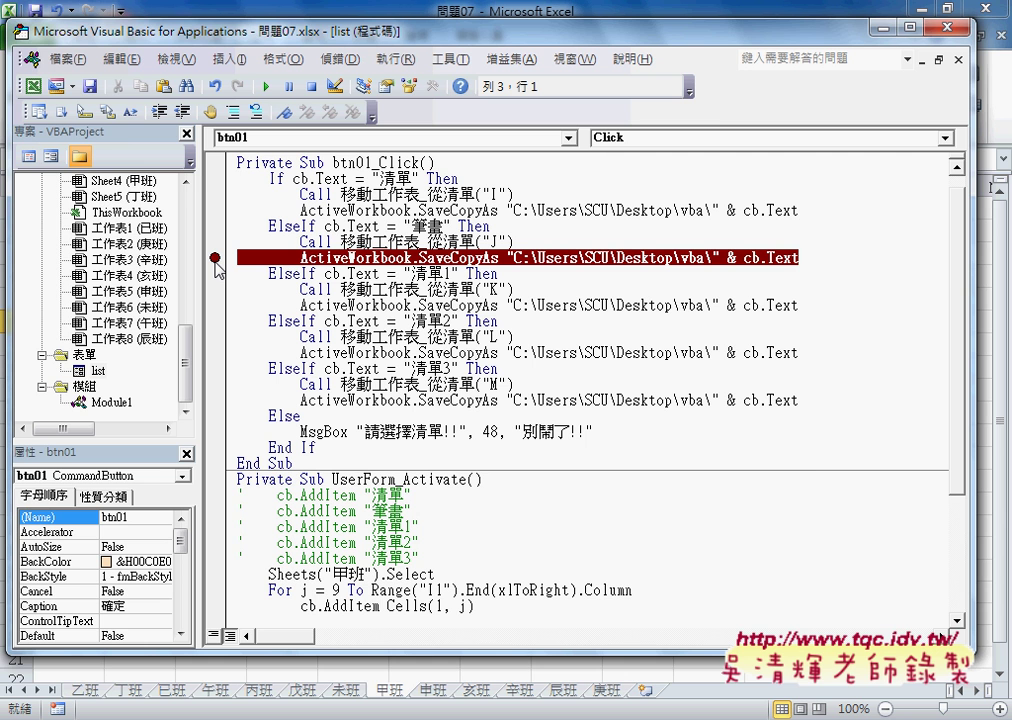
pyautogui.click(883, 27)
pyautogui.click(930, 12)
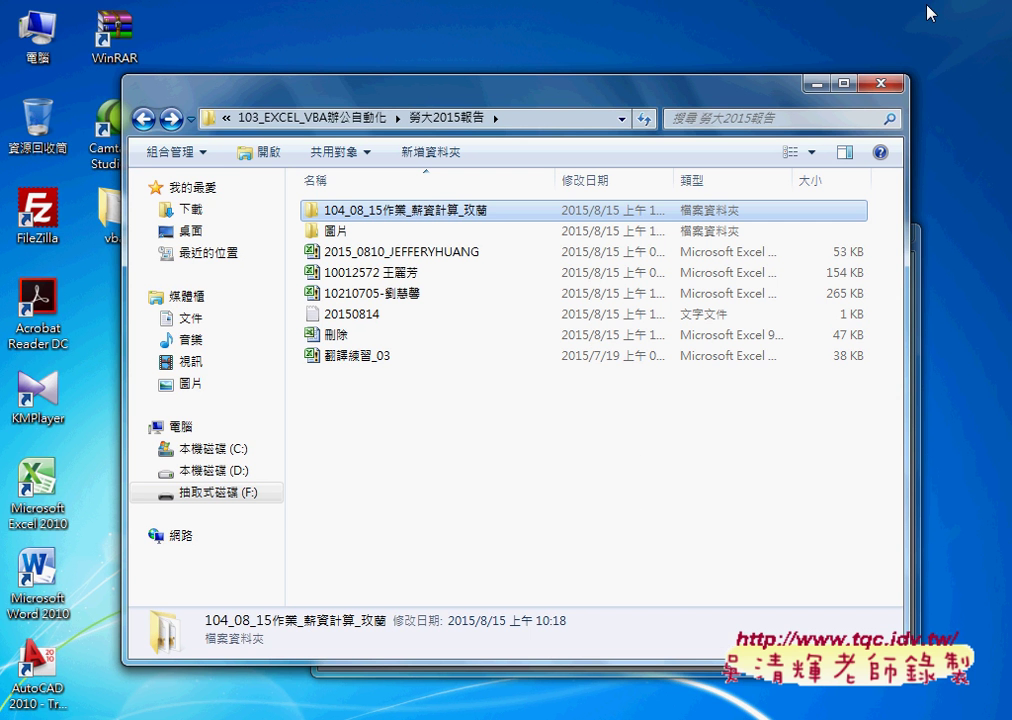
# Close the 勞大2015報告 folder window and the IE8 setup dialog, then open the desktop vba folder
pyautogui.click(880, 82)
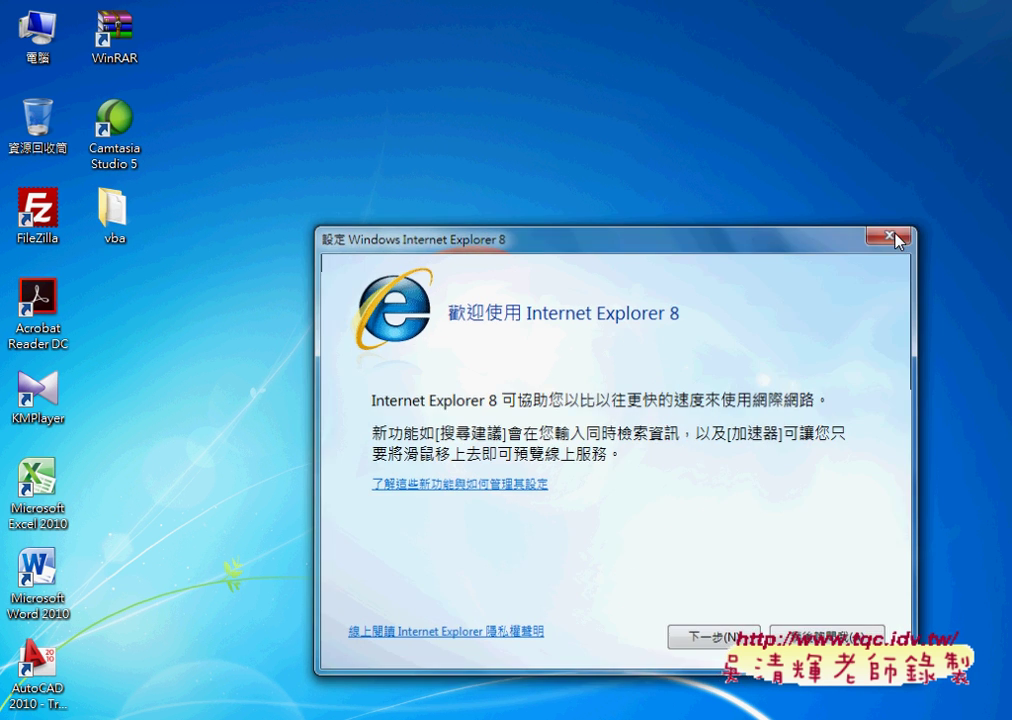
pyautogui.click(896, 240)
pyautogui.doubleClick(145, 219)
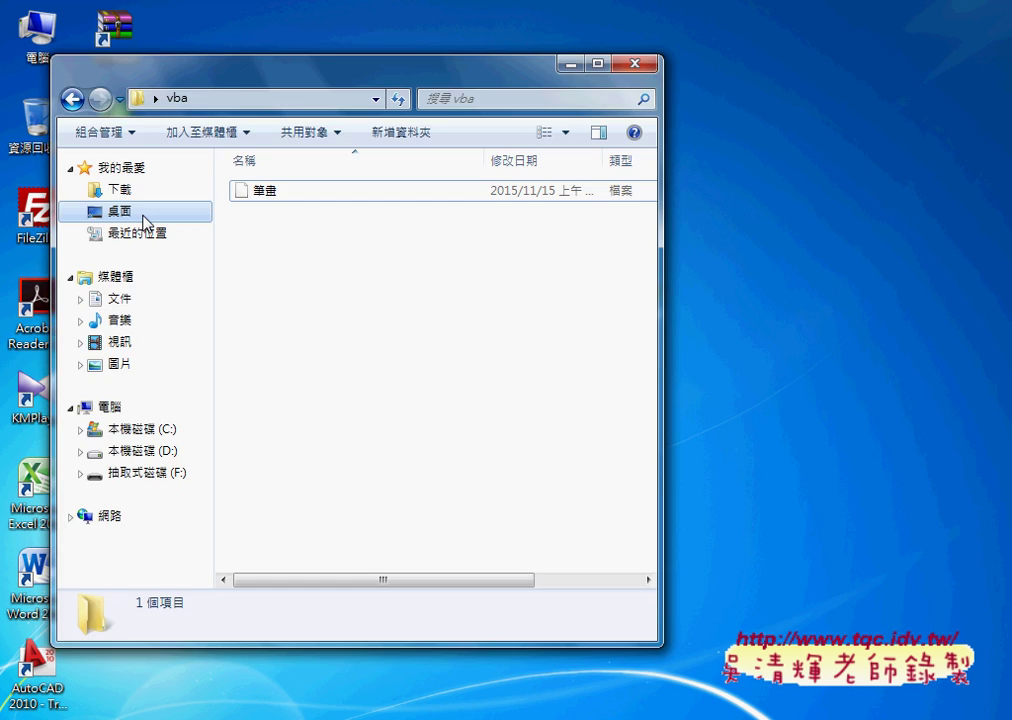
# Rename the 41 KB 筆畫 file to 筆畫.xlsm
pyautogui.click(302, 192)
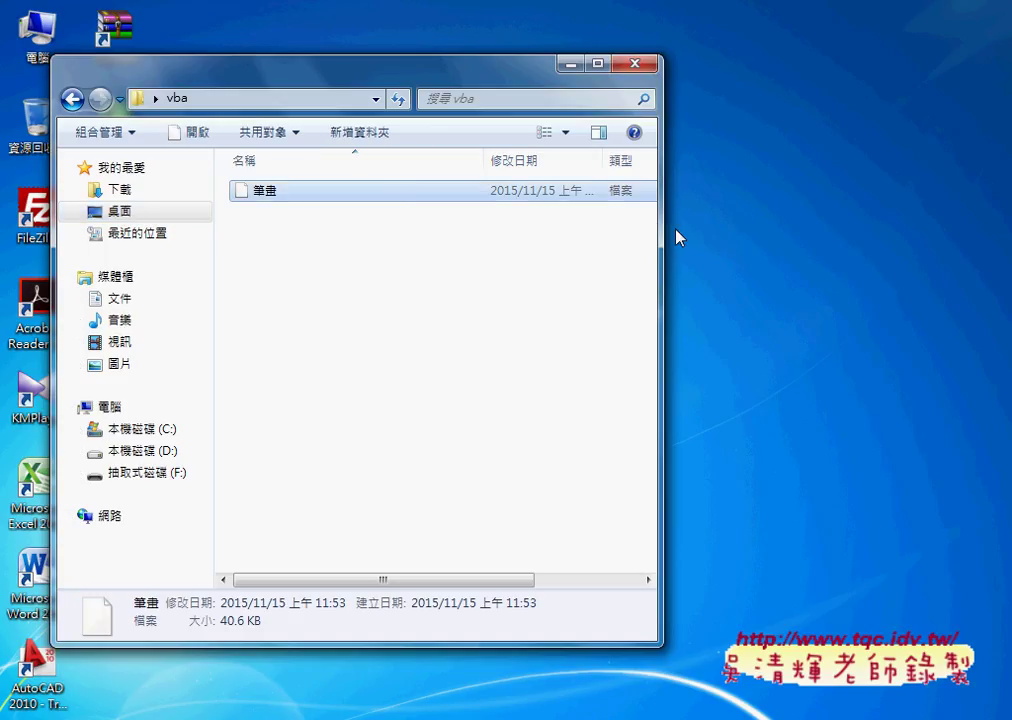
pyautogui.moveTo(662, 228); pyautogui.dragTo(851, 228)
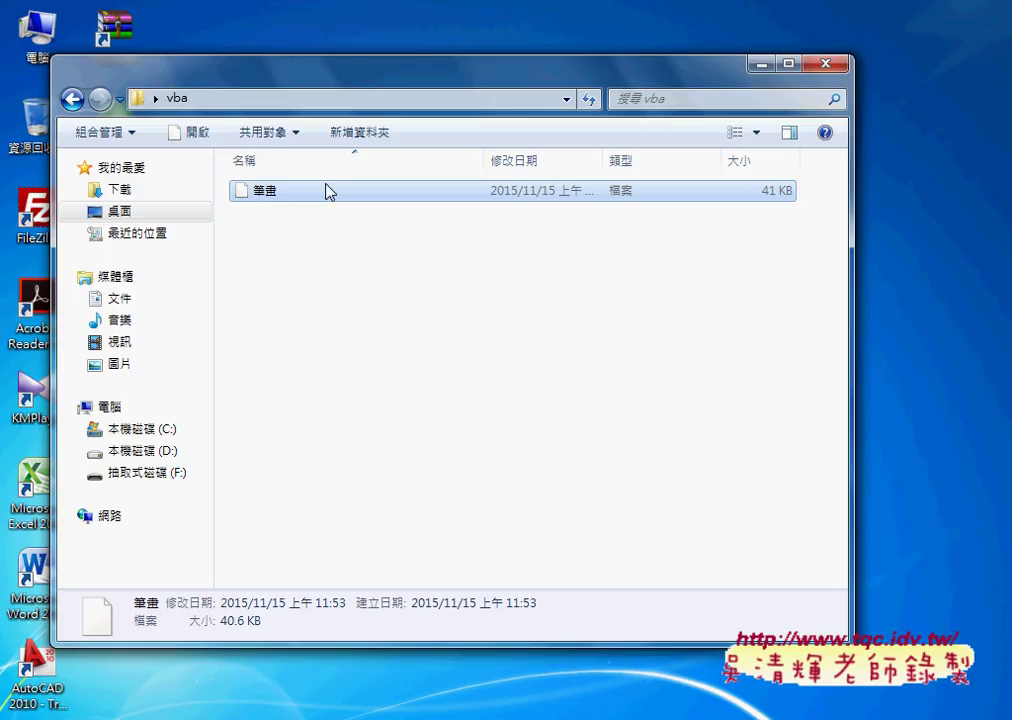
pyautogui.press('F2')
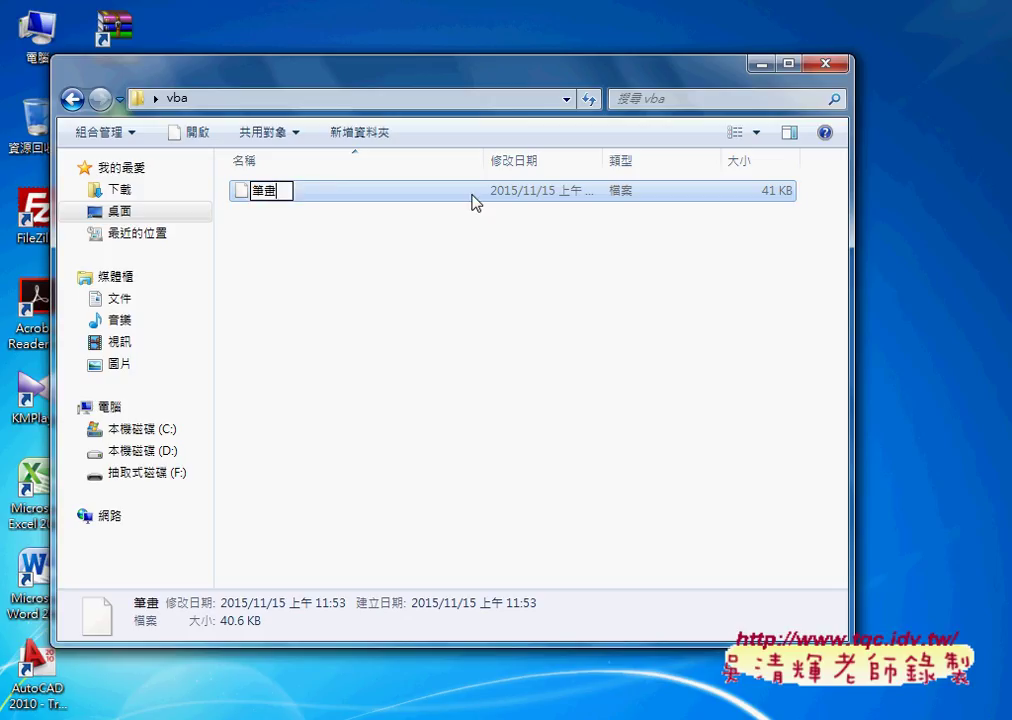
pyautogui.write('.')
pyautogui.write('x')
pyautogui.write('ls')
pyautogui.write('m')
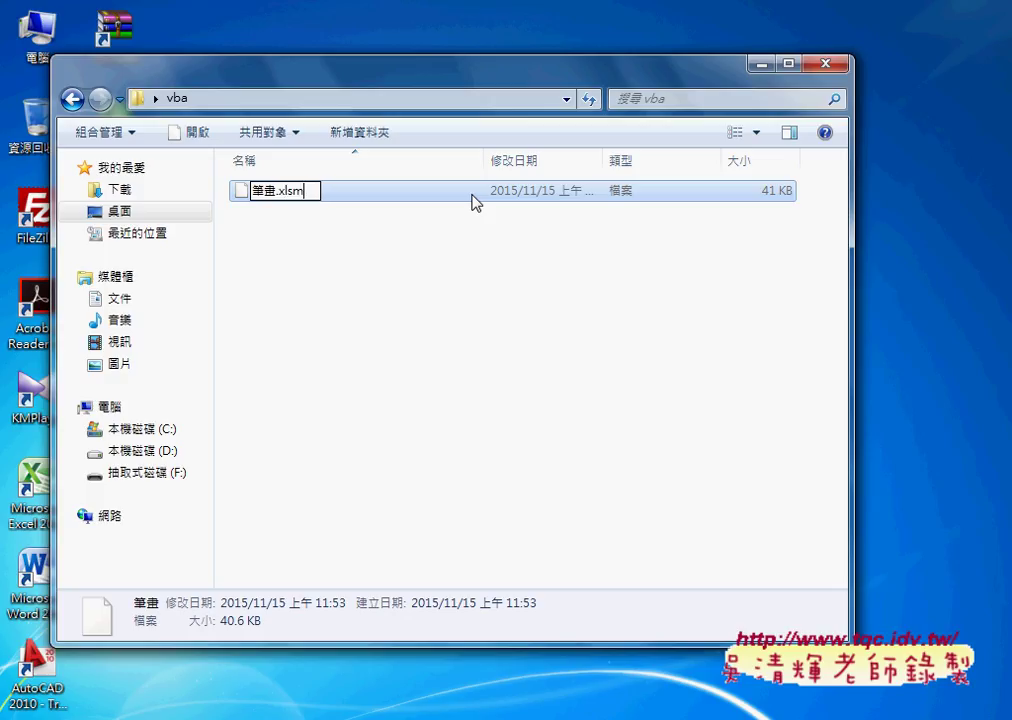
pyautogui.hotkey('shift', 'Left')
pyautogui.click(495, 352)
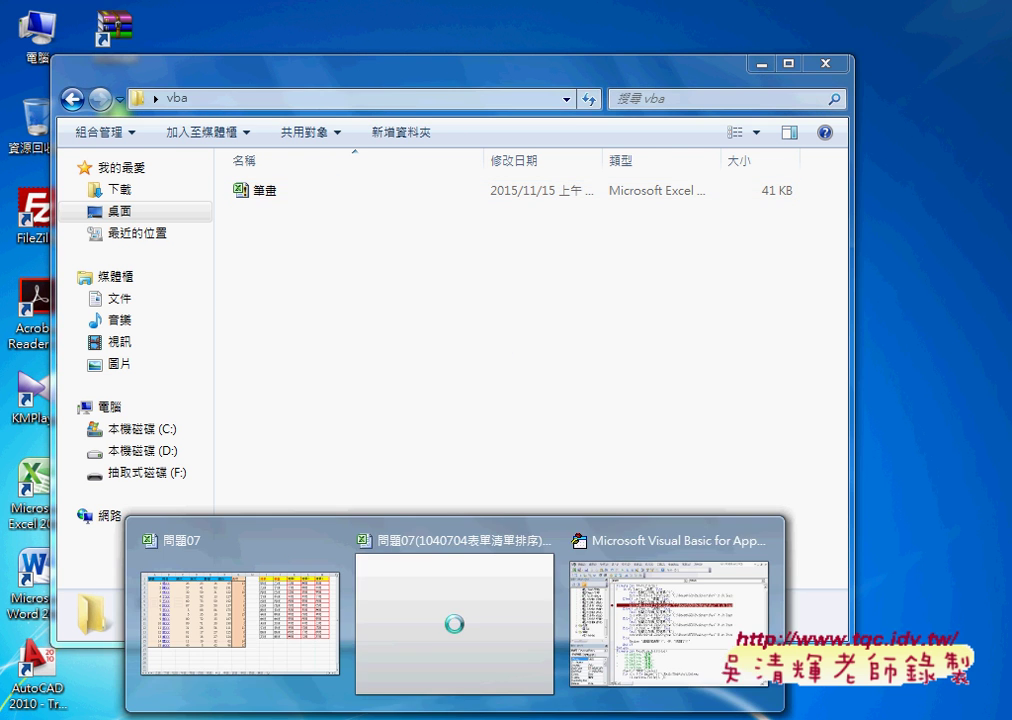
# Append & ".xlsm" after cb.Text on the first SaveCopyAs line and copy that text
pyautogui.click(680, 620)
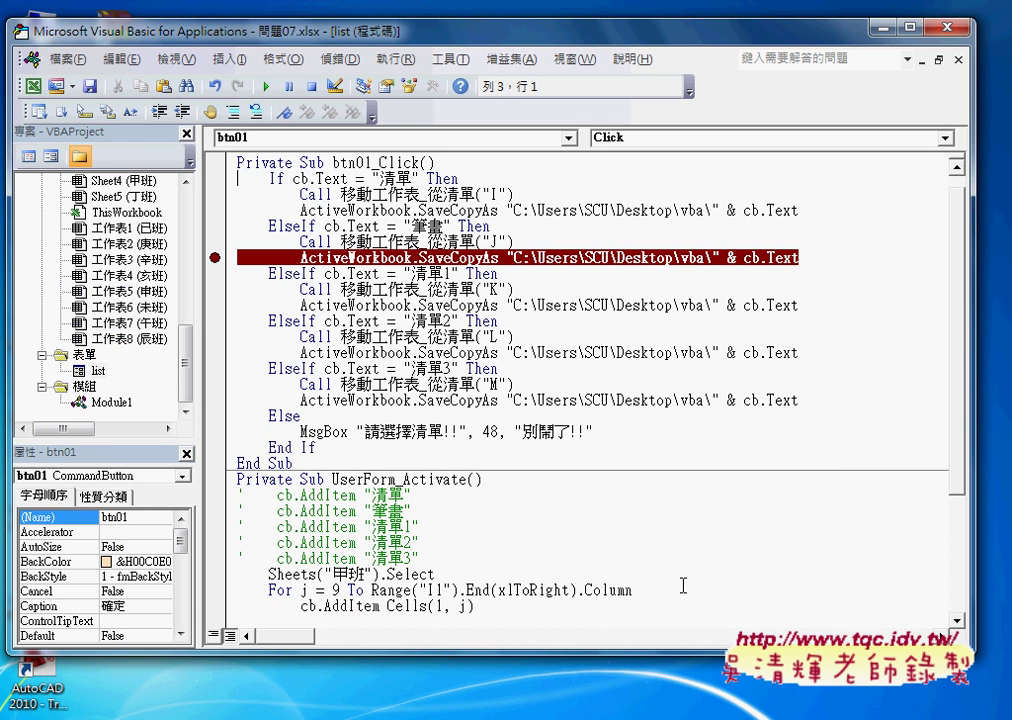
pyautogui.click(845, 213)
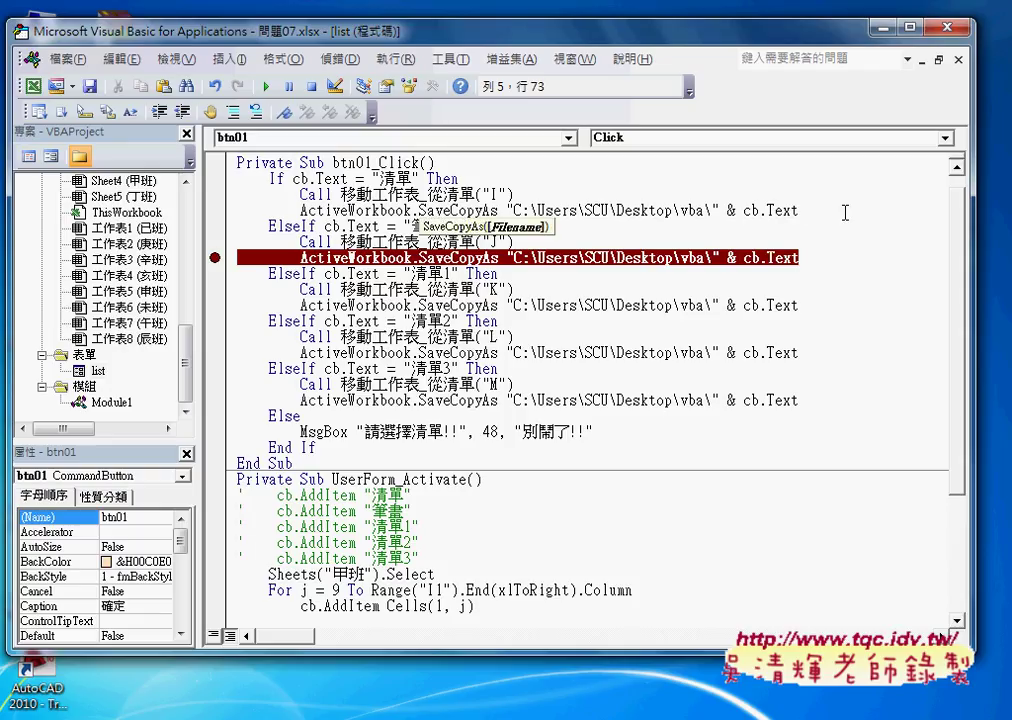
pyautogui.write('&')
pyautogui.write('""')
pyautogui.write('.')
pyautogui.write('x')
pyautogui.write('l')
pyautogui.write('sm')
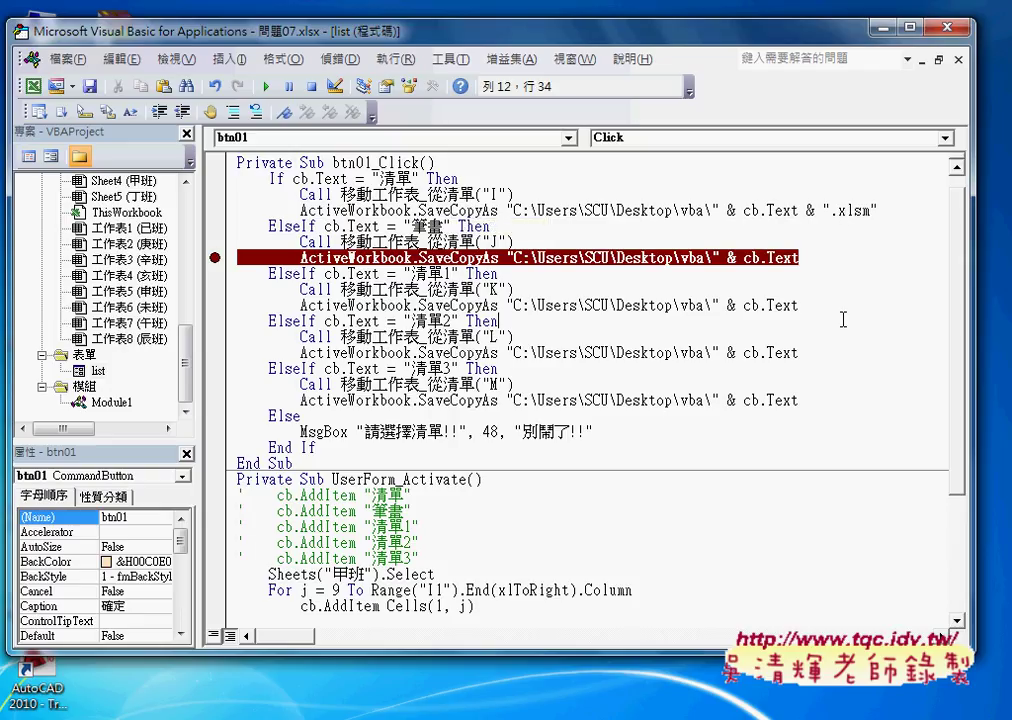
pyautogui.moveTo(878, 211)
pyautogui.mouseDown()
pyautogui.moveTo(729, 211)
pyautogui.moveTo(801, 211)
pyautogui.mouseUp()
pyautogui.hotkey('ctrl', 'c')
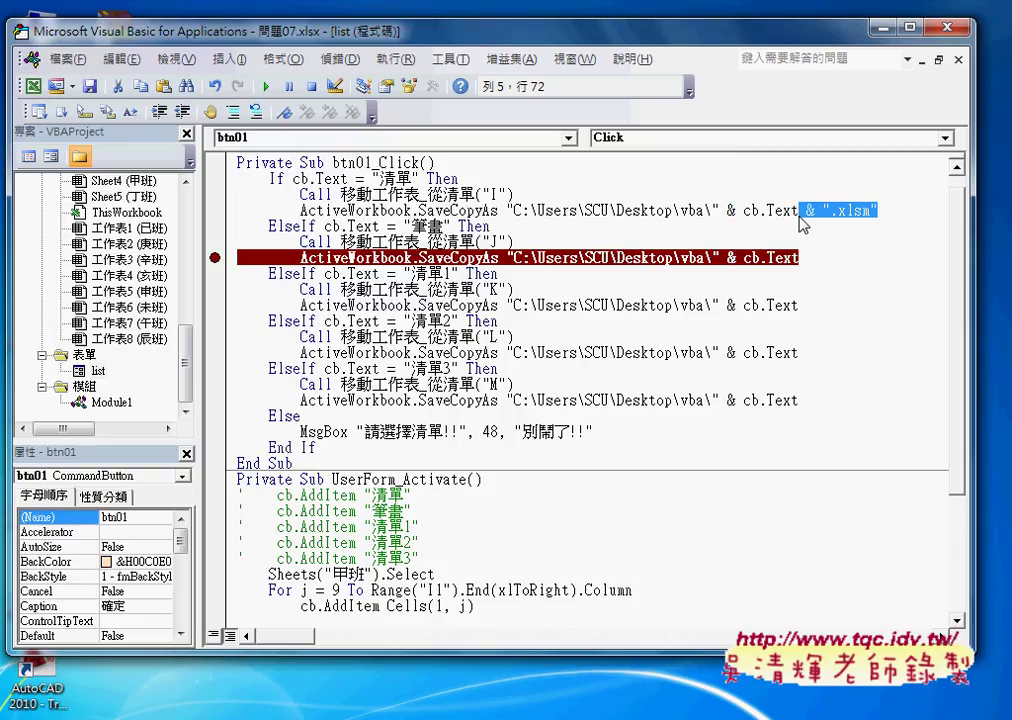
# Paste & ".xlsm" onto the other four SaveCopyAs lines and clear the 筆畫 branch breakpoint
pyautogui.click(820, 257)
pyautogui.hotkey('ctrl', 'v')
pyautogui.click(842, 304)
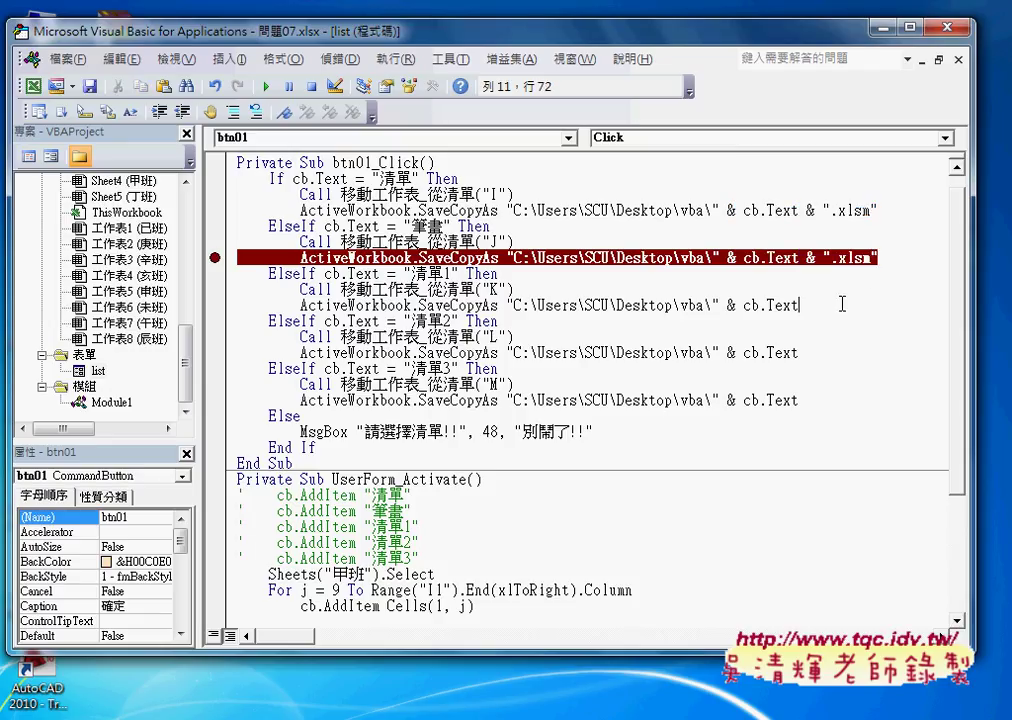
pyautogui.hotkey('ctrl', 'v')
pyautogui.click(834, 352)
pyautogui.hotkey('ctrl', 'v')
pyautogui.click(826, 400)
pyautogui.hotkey('ctrl', 'v')
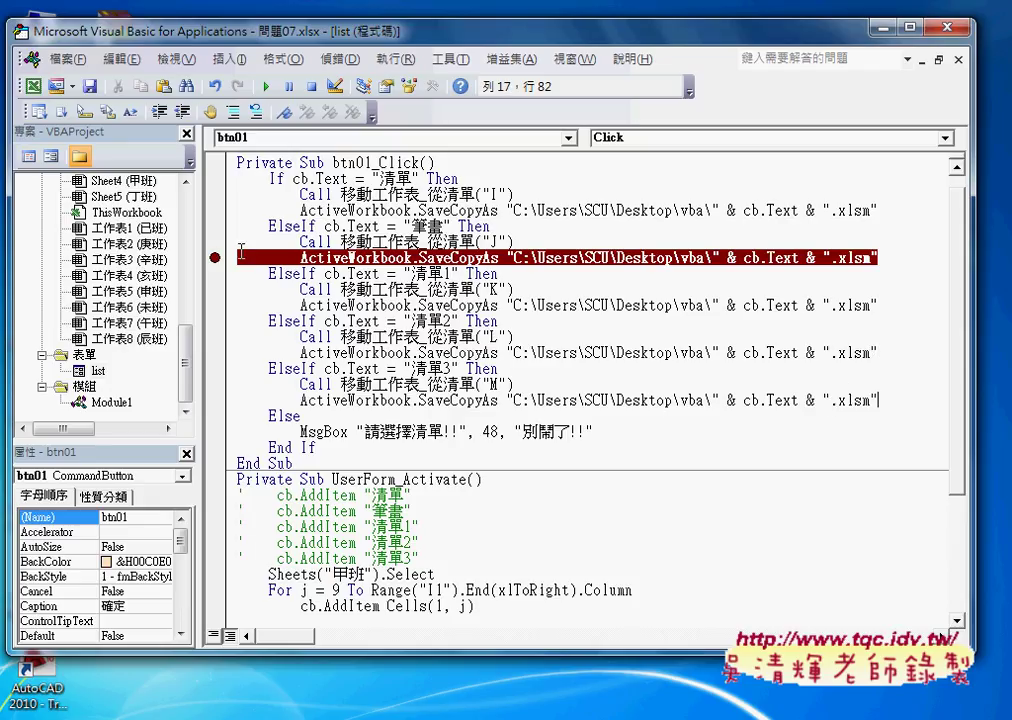
pyautogui.click(215, 259)
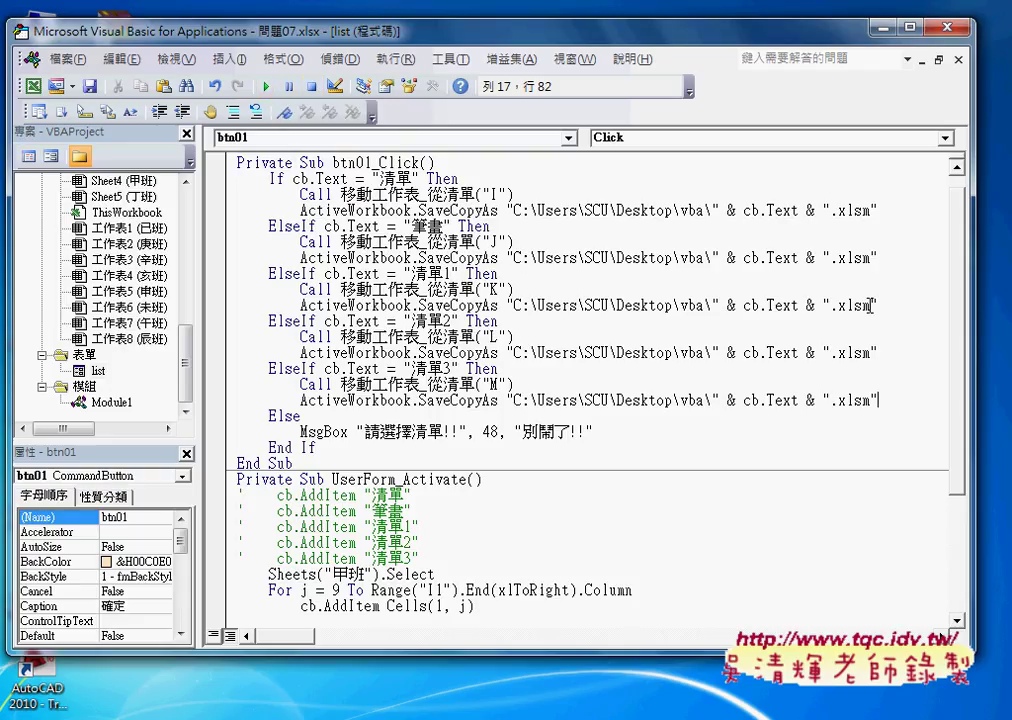
pyautogui.moveTo(971, 289); pyautogui.dragTo(952, 289)
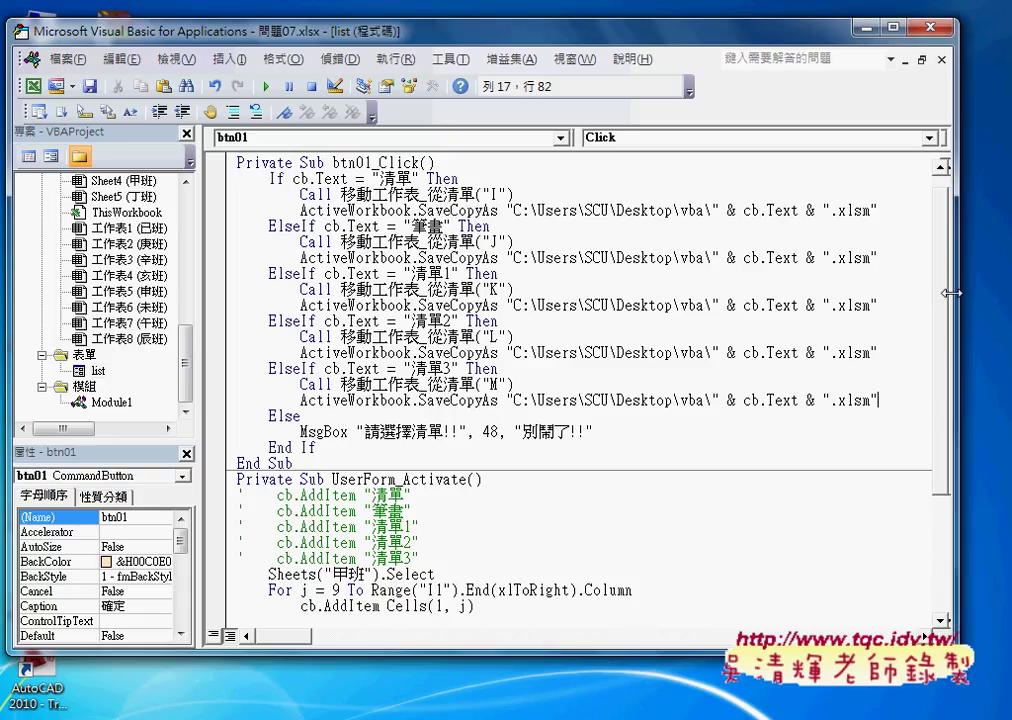
# Run the form and confirm the 清單 sort option
pyautogui.click(266, 87)
pyautogui.click(629, 356)
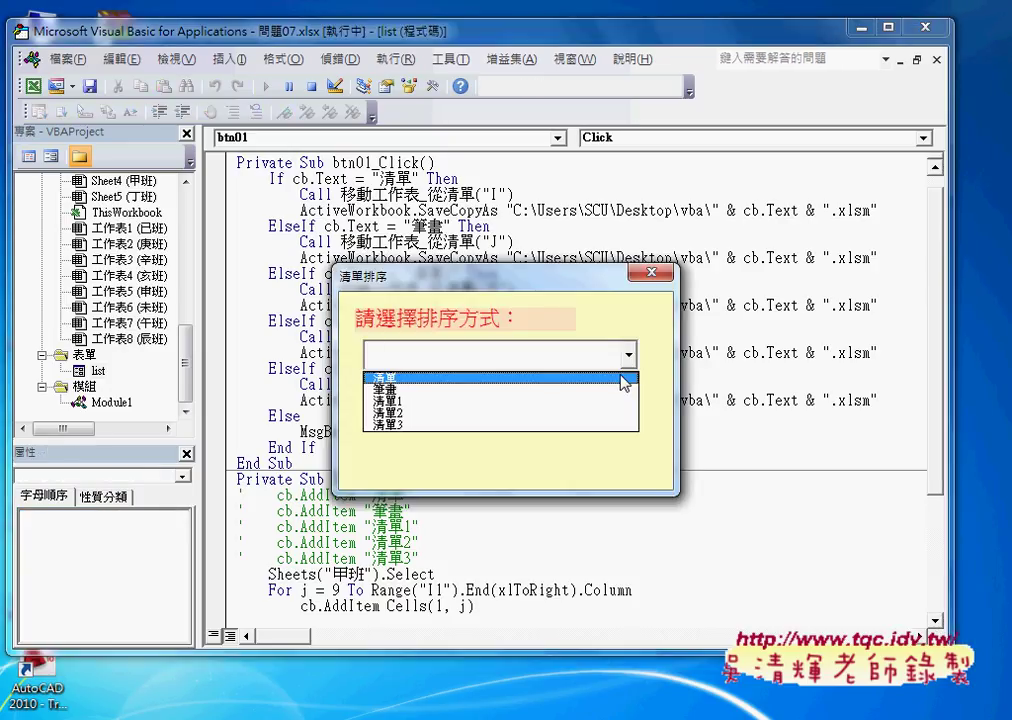
pyautogui.click(385, 378)
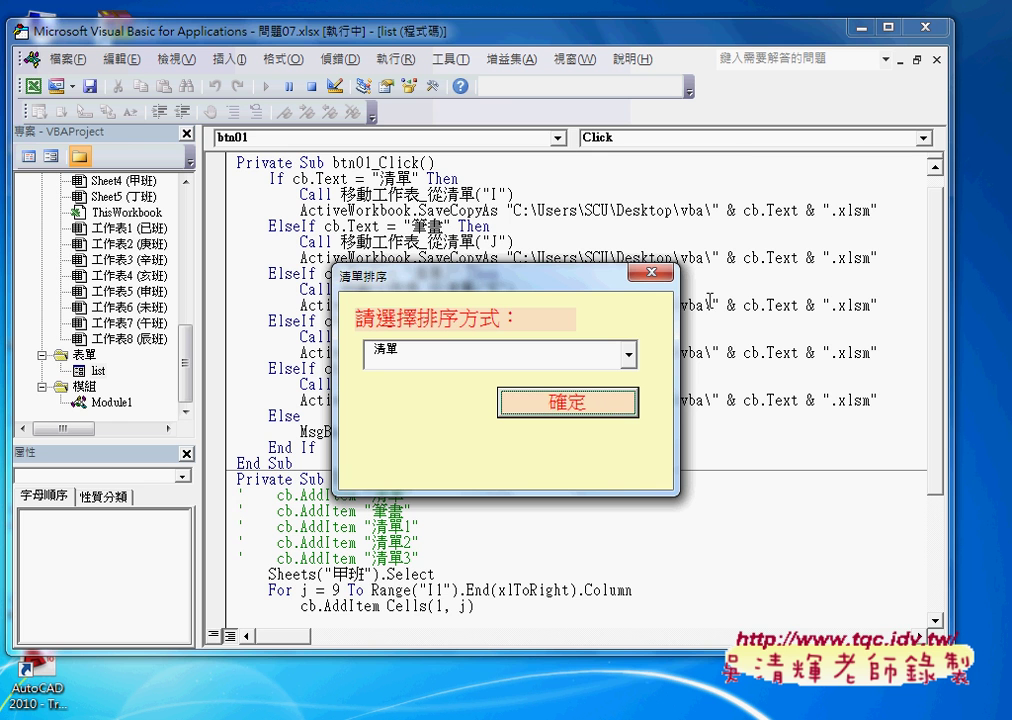
pyautogui.click(863, 31)
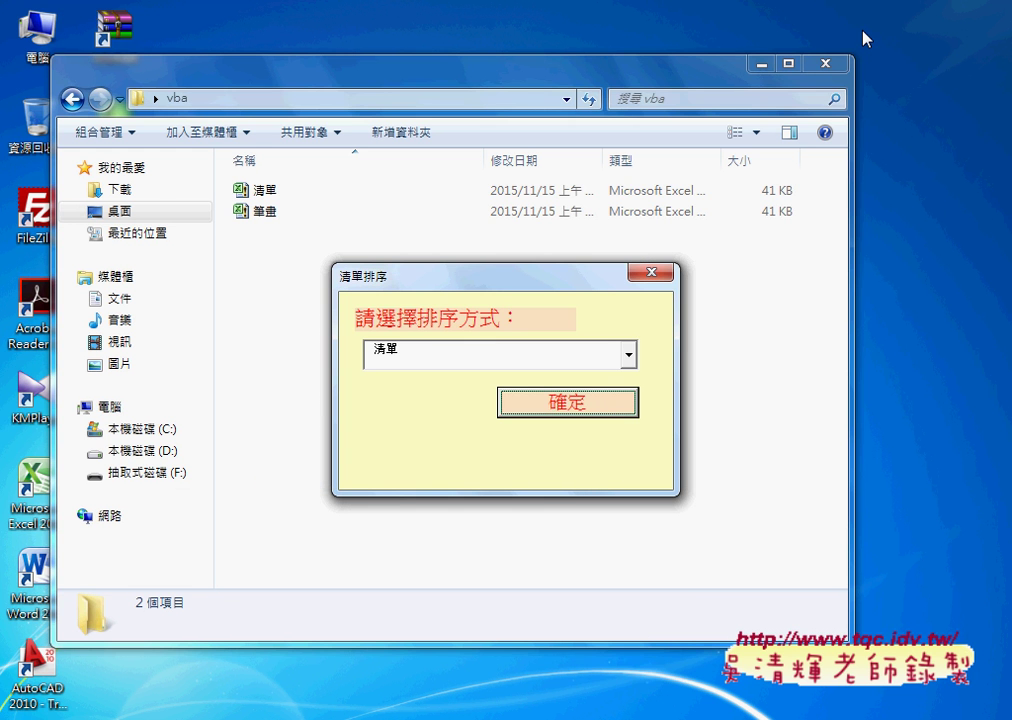
pyautogui.click(309, 197)
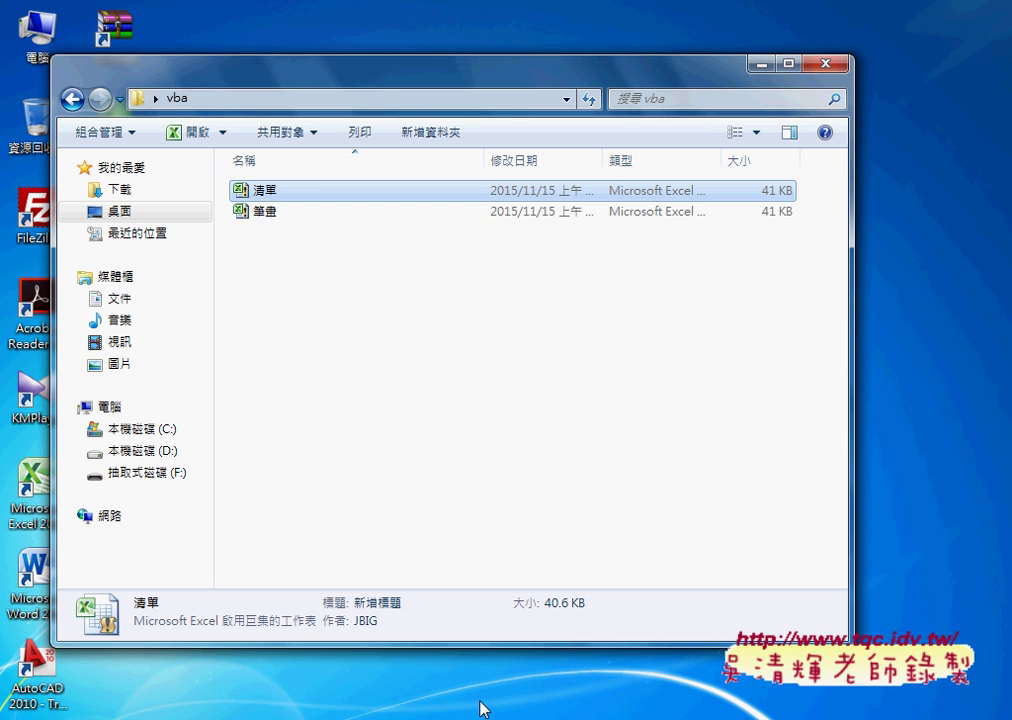
pyautogui.moveTo(455, 712)
pyautogui.click(646, 600)
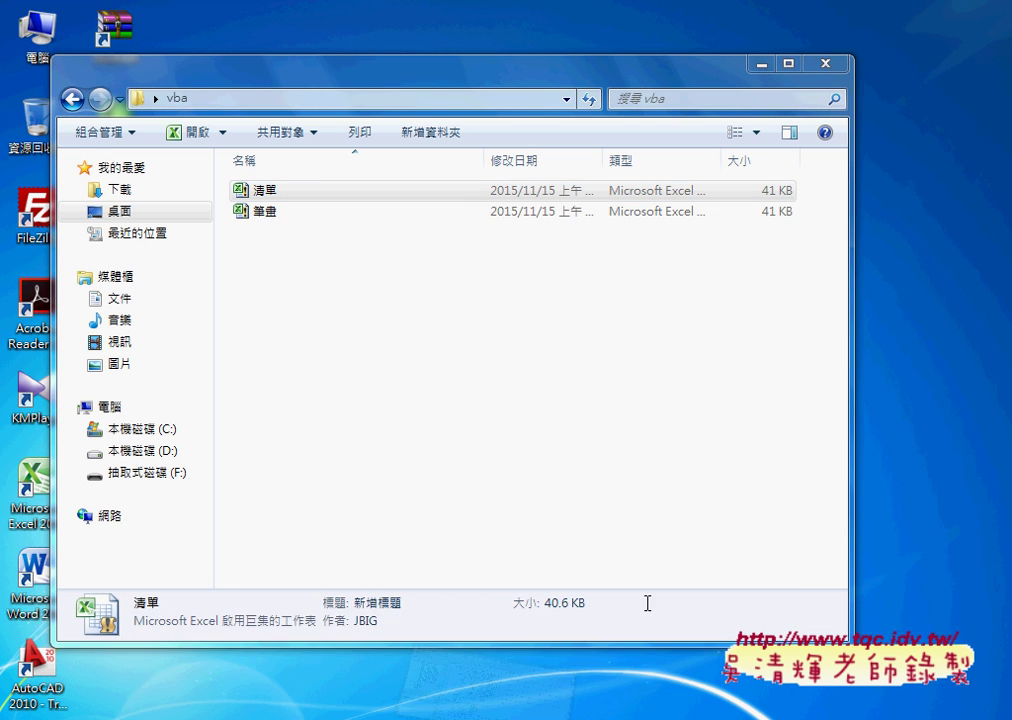
pyautogui.click(320, 195)
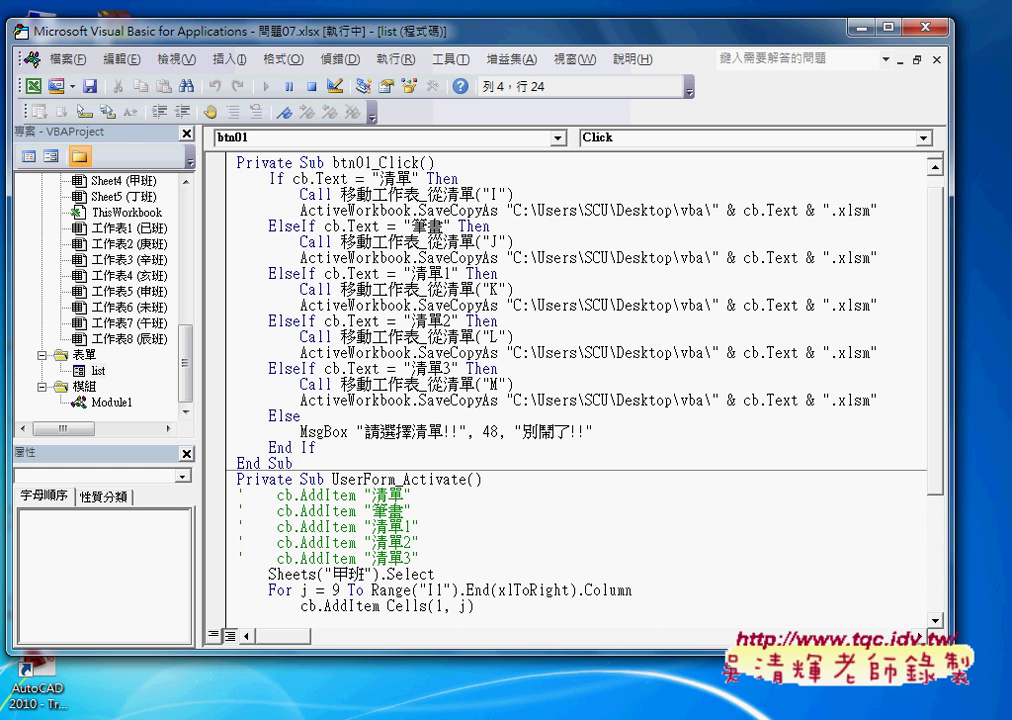
pyautogui.click(300, 625)
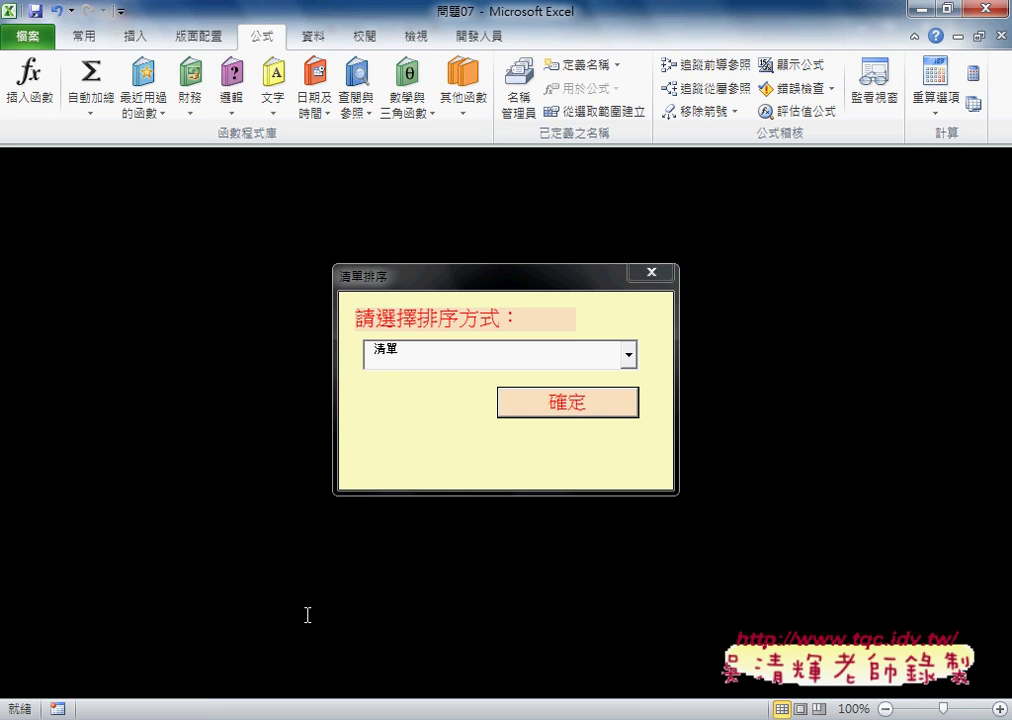
pyautogui.click(571, 405)
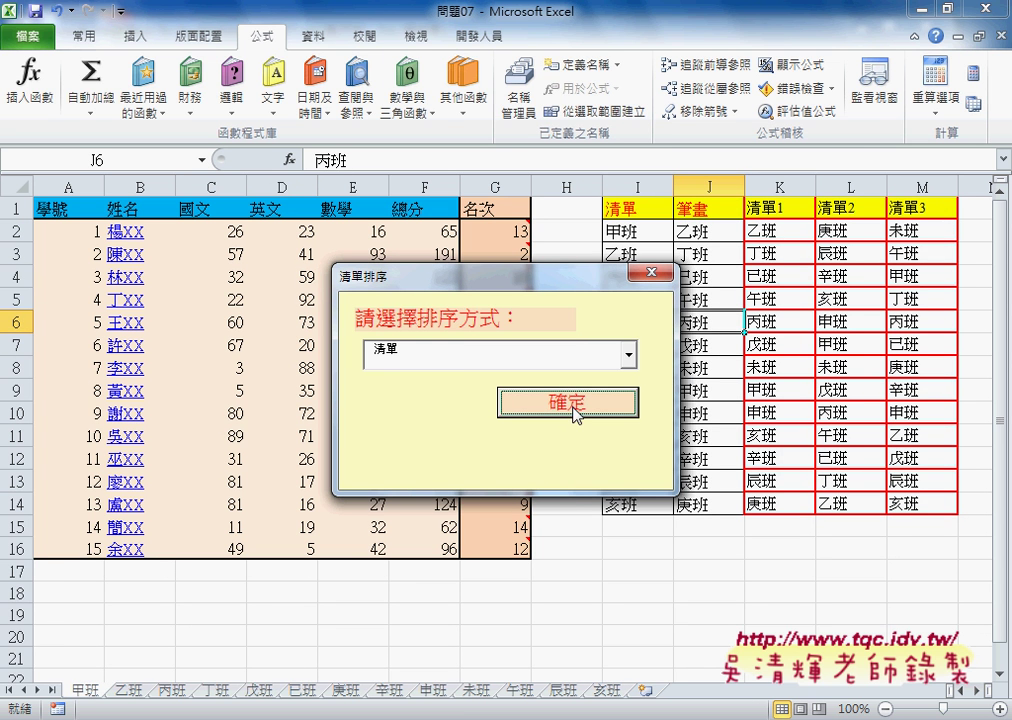
# Check the vba folder for the newly saved 41 KB 清單 copy
pyautogui.moveTo(236, 719)
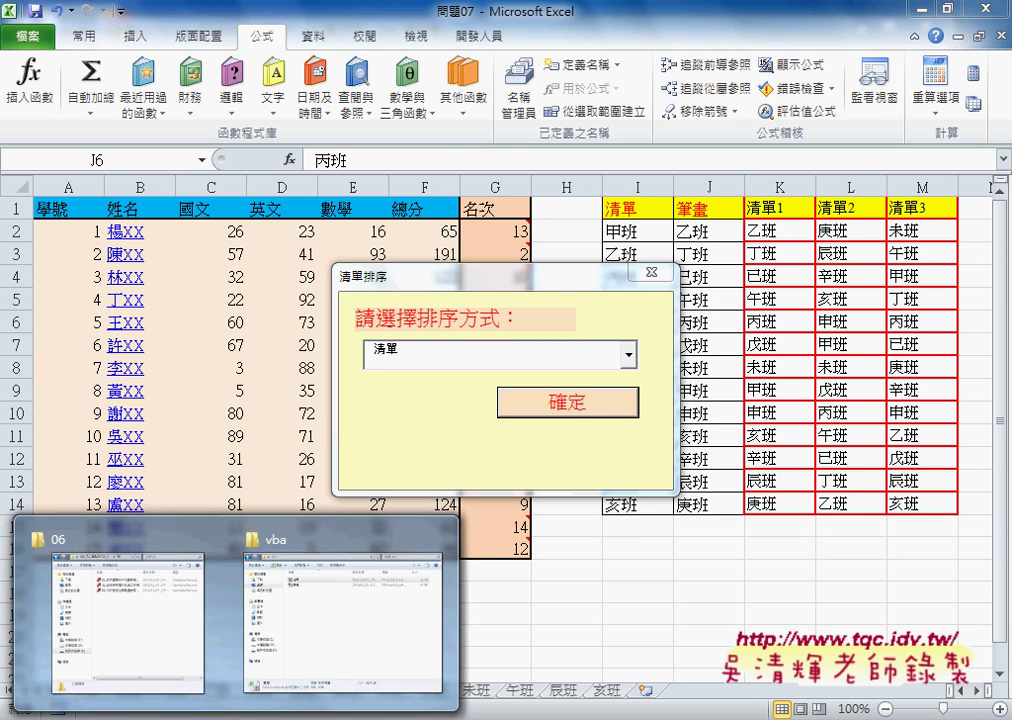
pyautogui.click(322, 630)
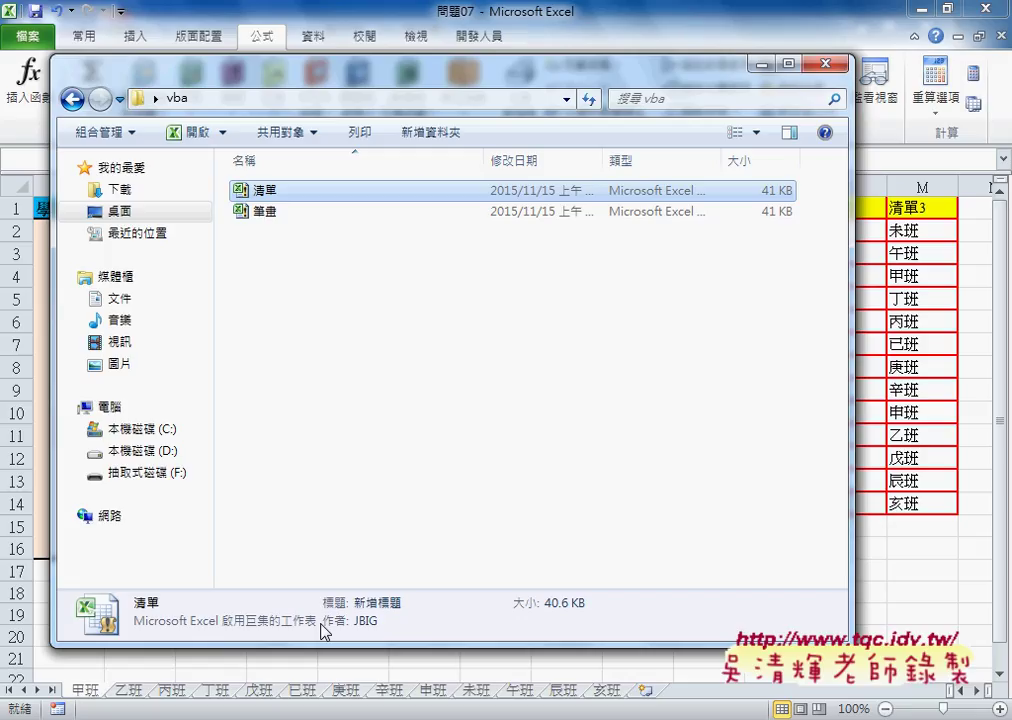
pyautogui.click(368, 500)
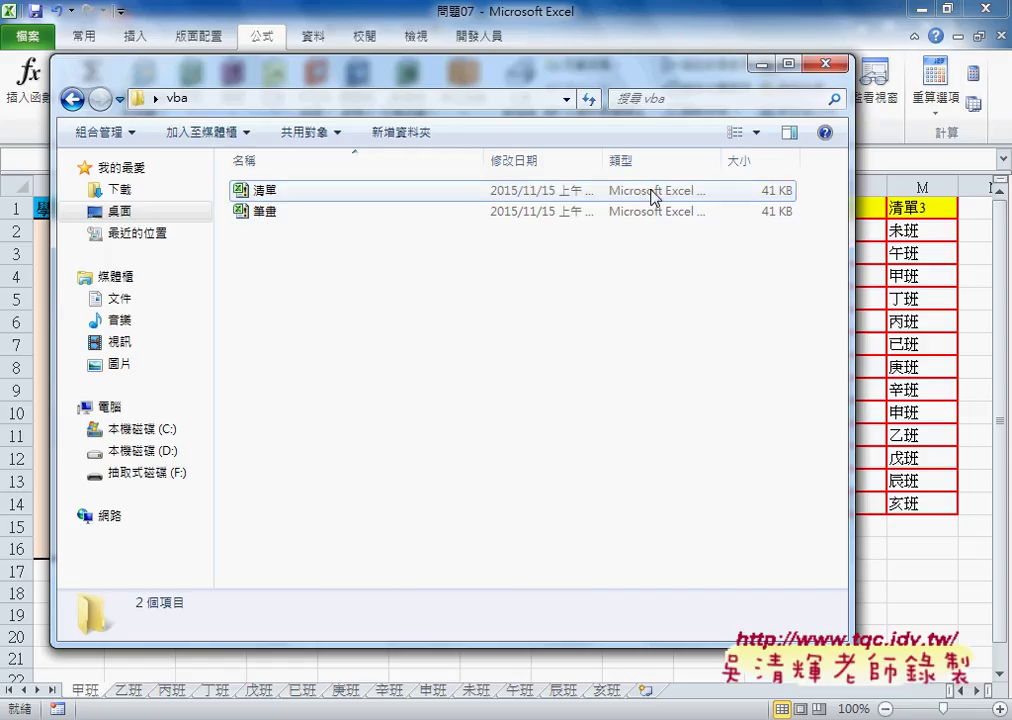
pyautogui.click(762, 64)
# Apply the 筆畫 stroke-count sort to reorder the sheet tabs, then return to the vba folder
pyautogui.click(628, 354)
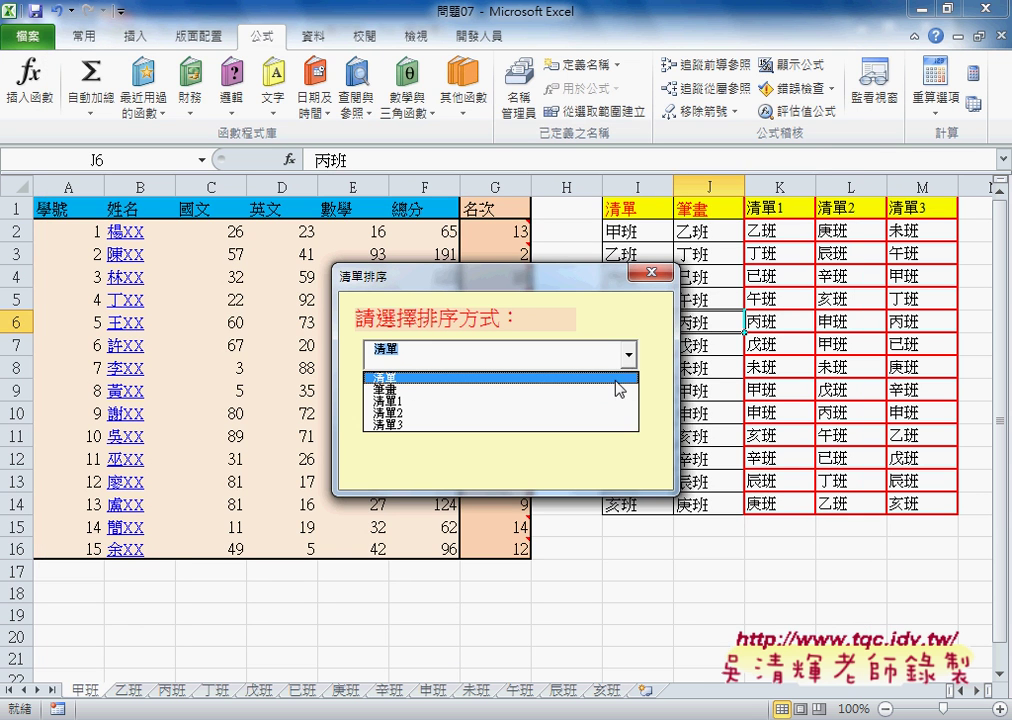
pyautogui.click(390, 389)
pyautogui.click(591, 400)
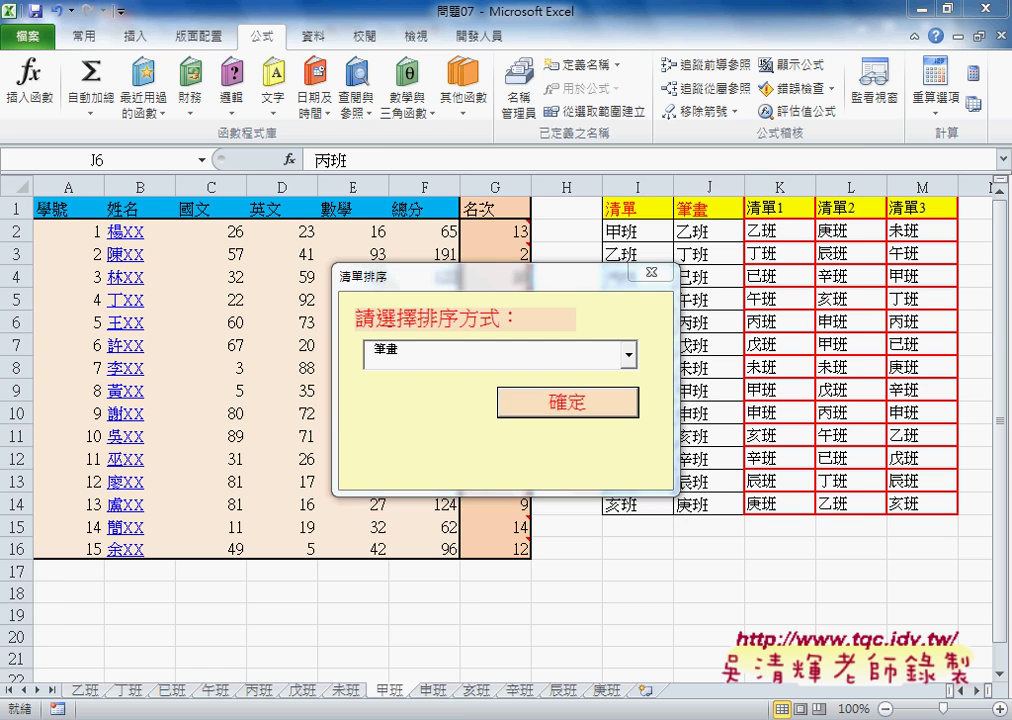
pyautogui.moveTo(216, 497)
pyautogui.click(323, 639)
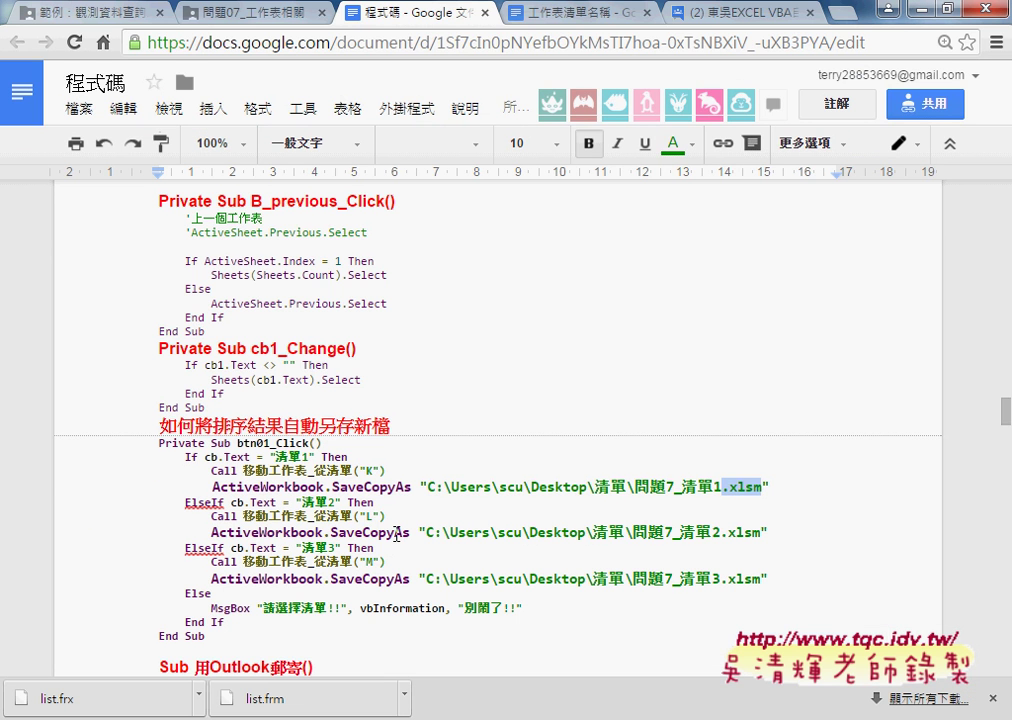
pyautogui.scroll(-2, 397, 532)
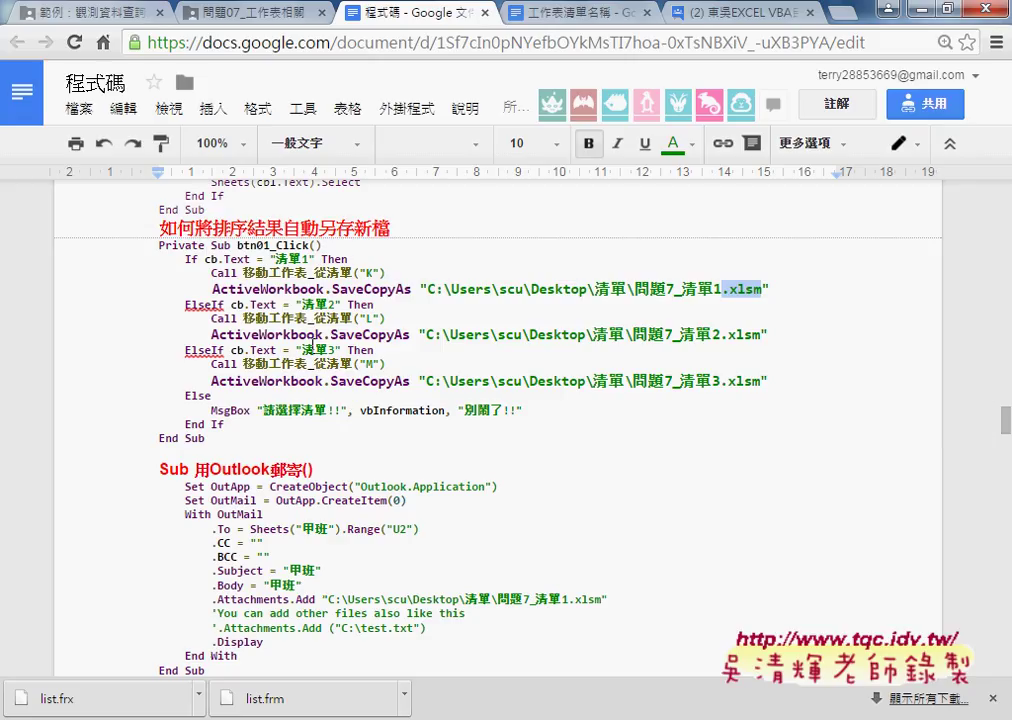
pyautogui.click(702, 290)
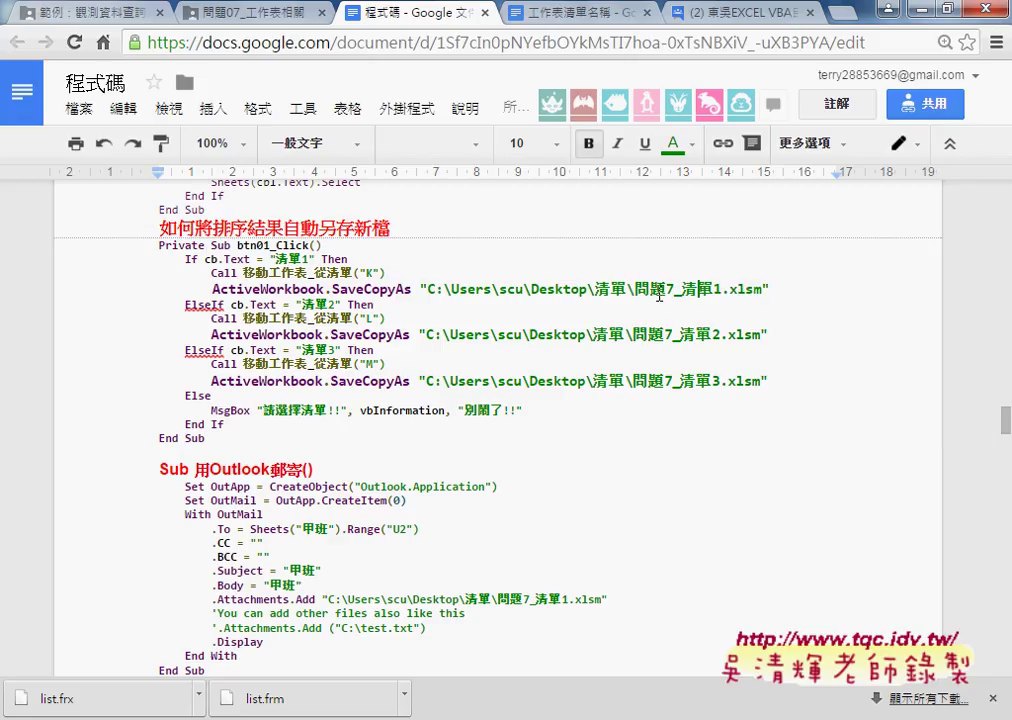
pyautogui.click(465, 290)
pyautogui.moveTo(431, 290)
pyautogui.mouseDown()
pyautogui.moveTo(747, 294)
pyautogui.moveTo(640, 294)
pyautogui.mouseUp()
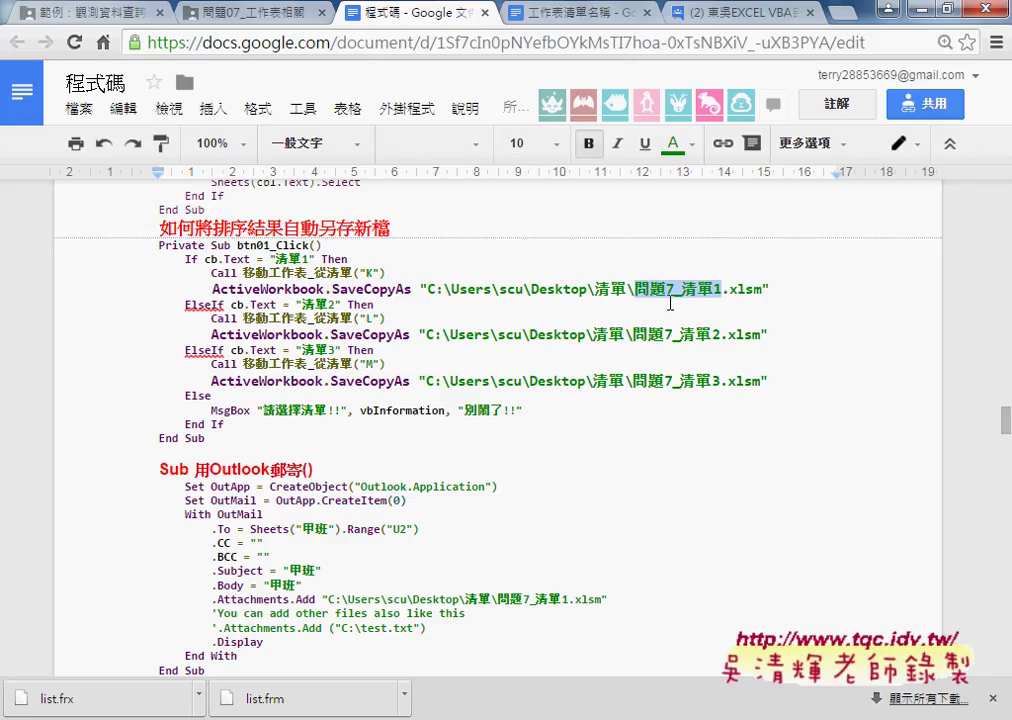
pyautogui.moveTo(720, 383); pyautogui.dragTo(705, 384)
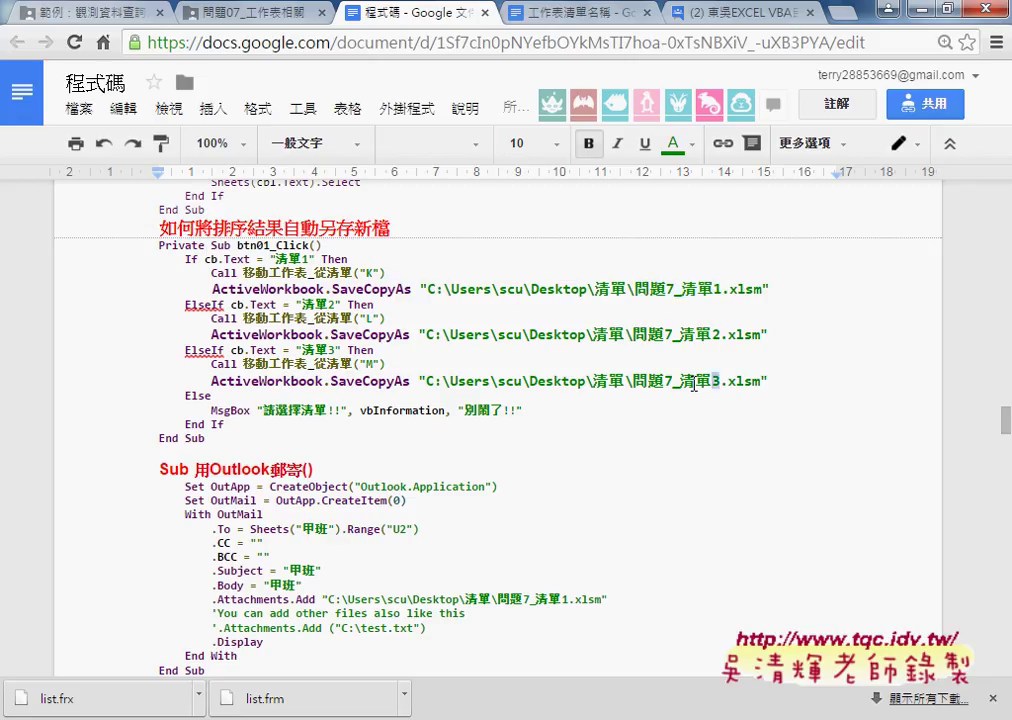
pyautogui.scroll(-1, 286, 490)
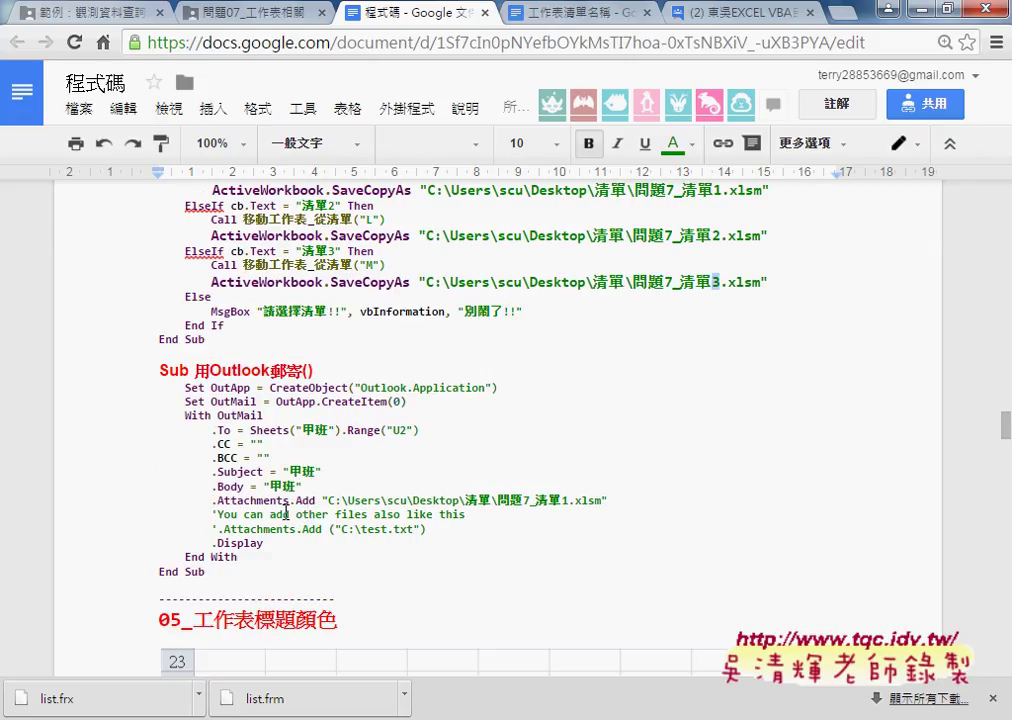
pyautogui.scroll(1, 197, 332)
pyautogui.scroll(-1, 198, 370)
pyautogui.moveTo(223, 571); pyautogui.dragTo(157, 368)
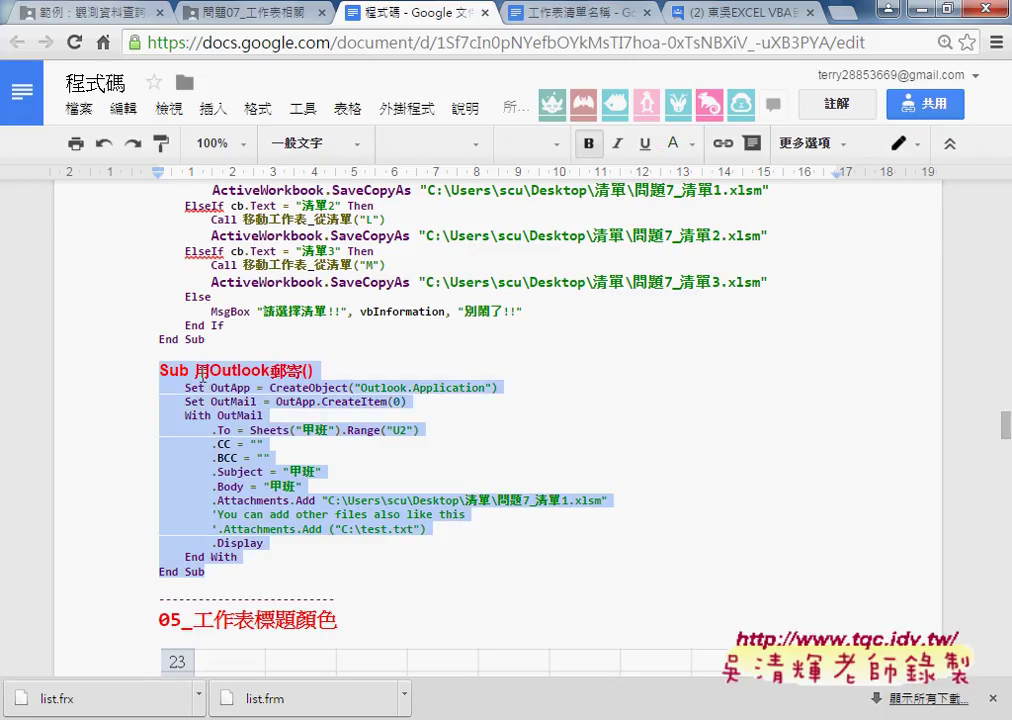
pyautogui.click(326, 371)
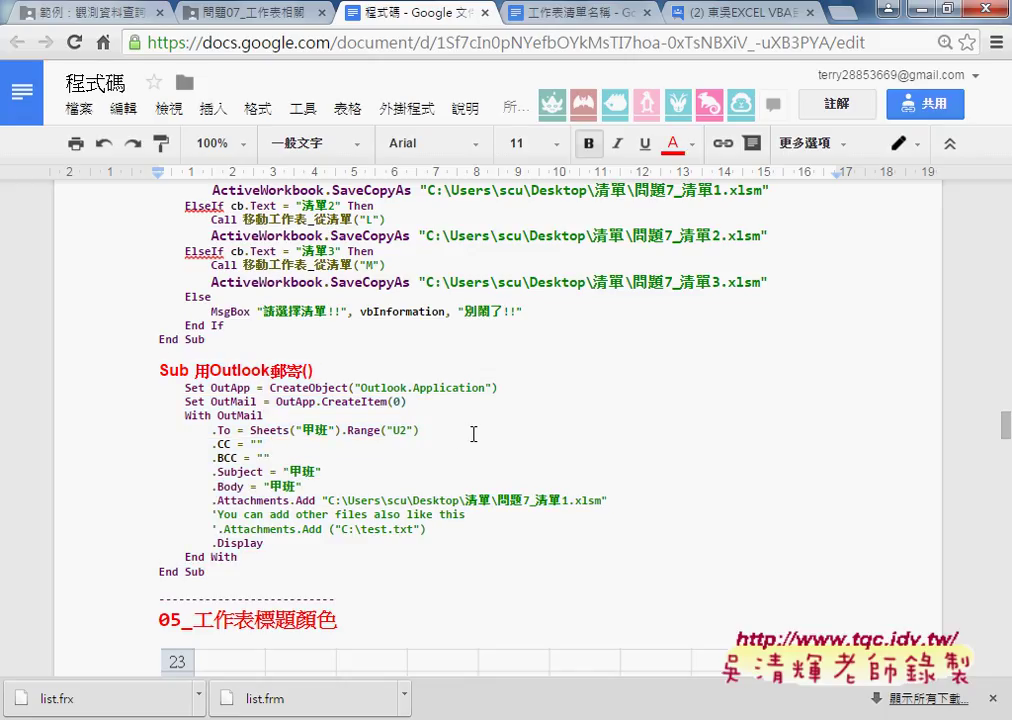
pyautogui.click(267, 387)
pyautogui.moveTo(281, 387); pyautogui.dragTo(349, 387)
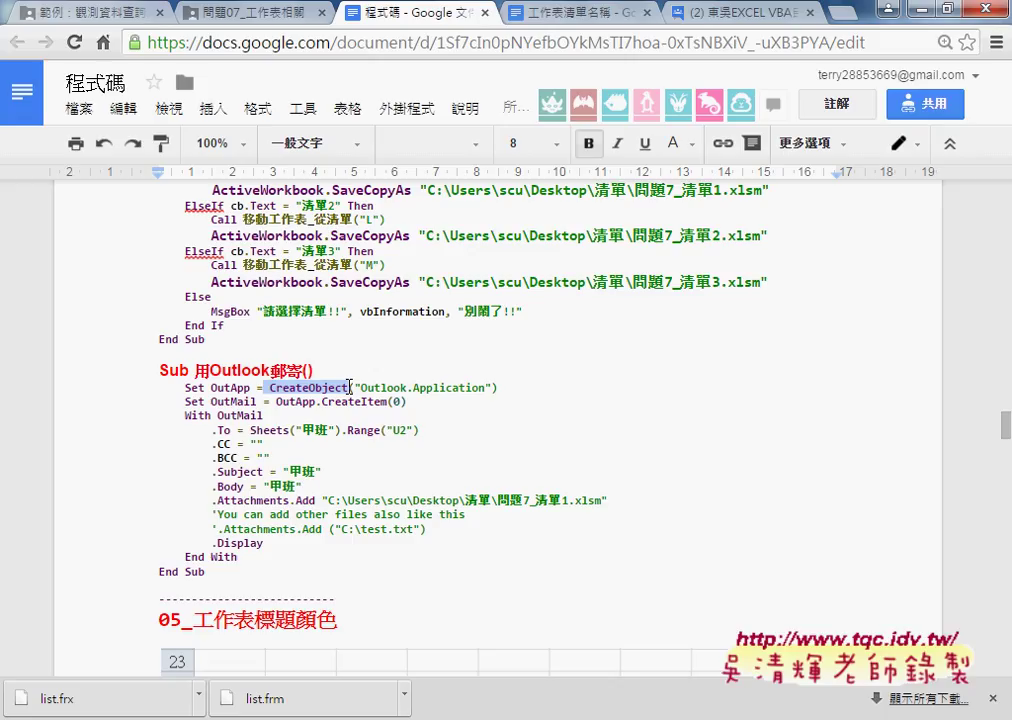
pyautogui.moveTo(406, 401); pyautogui.dragTo(276, 401)
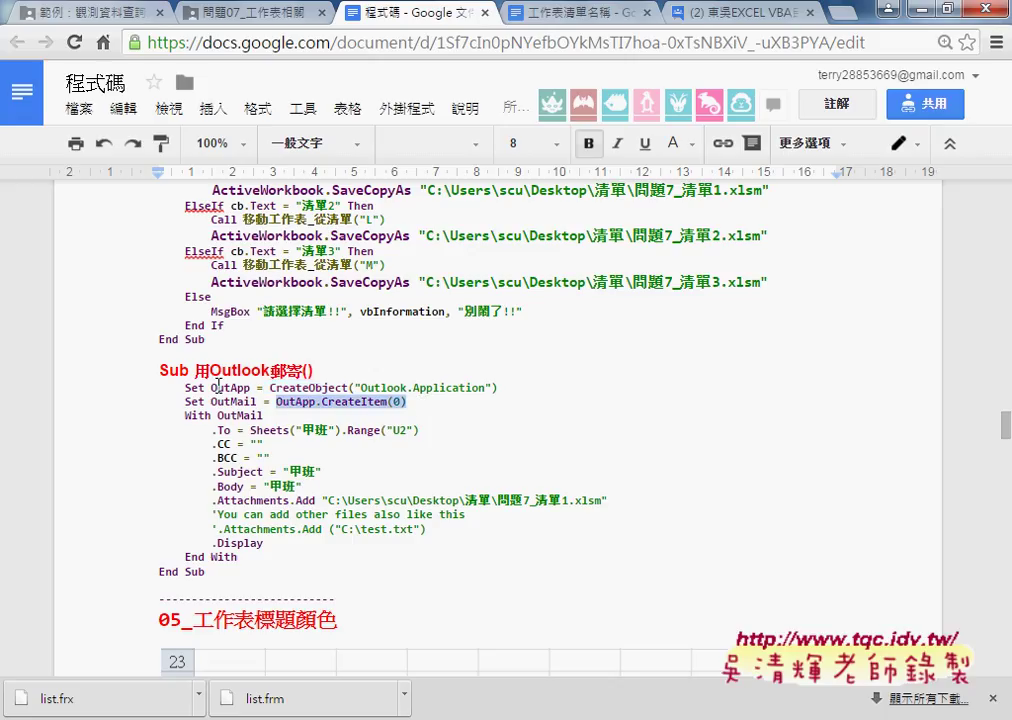
pyautogui.moveTo(211, 387); pyautogui.dragTo(250, 387)
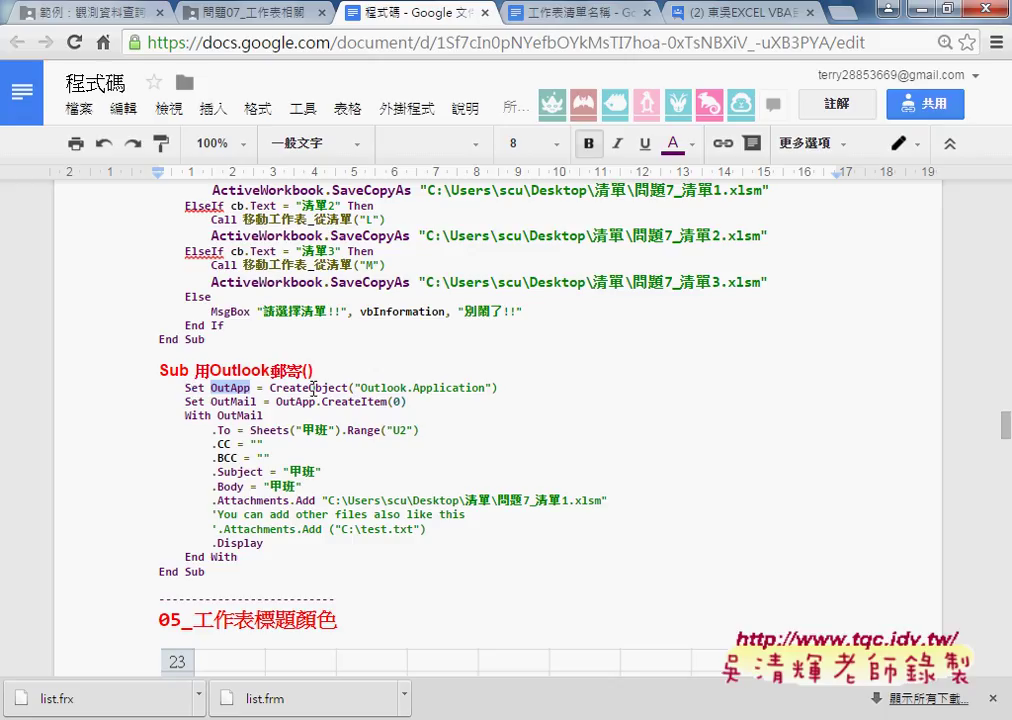
pyautogui.moveTo(269, 388); pyautogui.dragTo(508, 393)
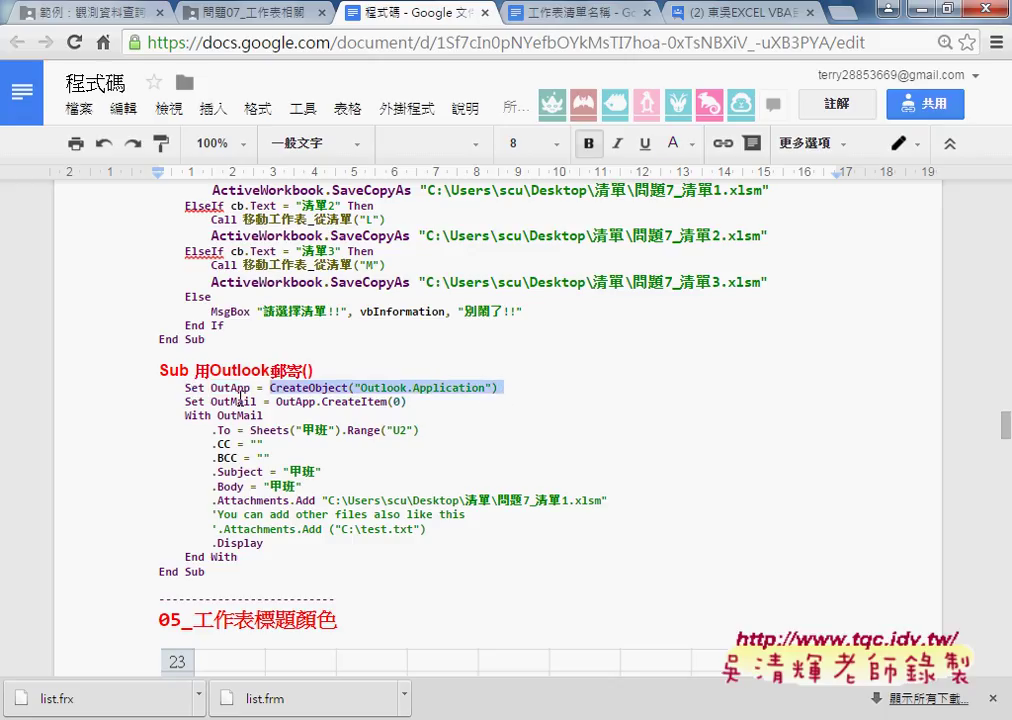
pyautogui.click(289, 402)
pyautogui.moveTo(276, 402)
pyautogui.mouseDown()
pyautogui.moveTo(346, 402)
pyautogui.moveTo(323, 402)
pyautogui.mouseUp()
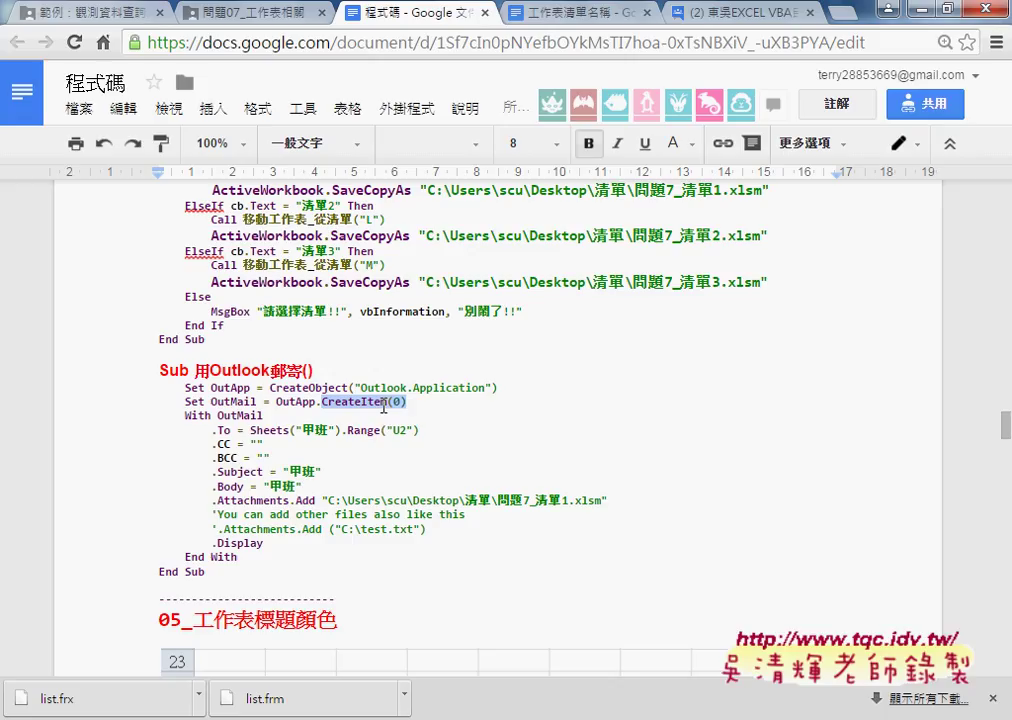
pyautogui.moveTo(260, 406); pyautogui.dragTo(213, 406)
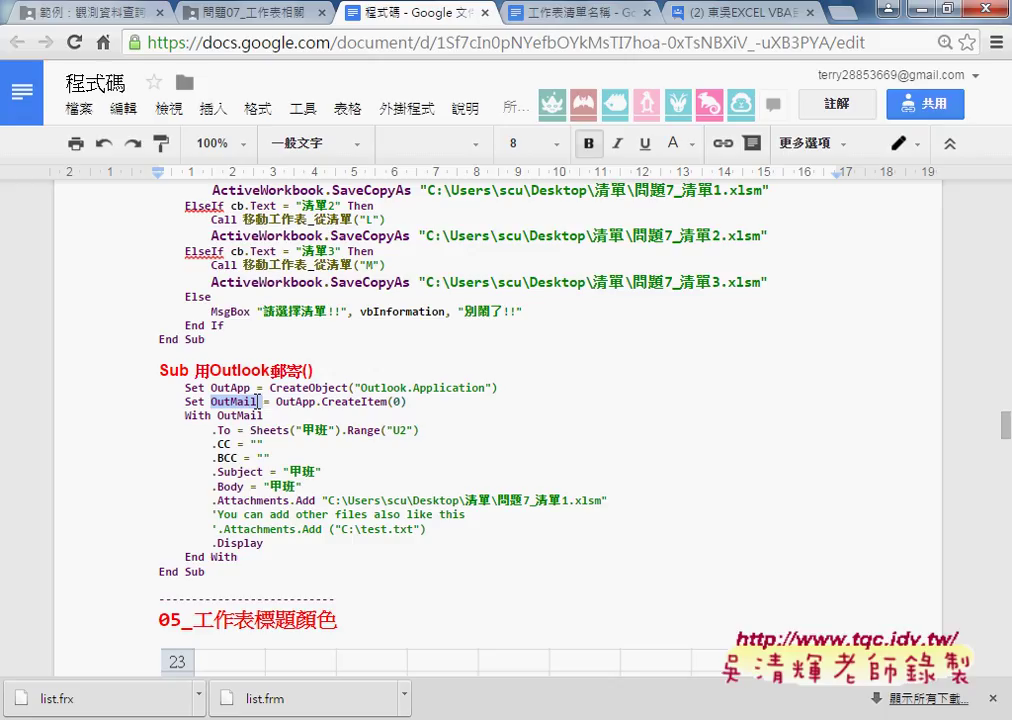
pyautogui.moveTo(208, 415); pyautogui.dragTo(187, 416)
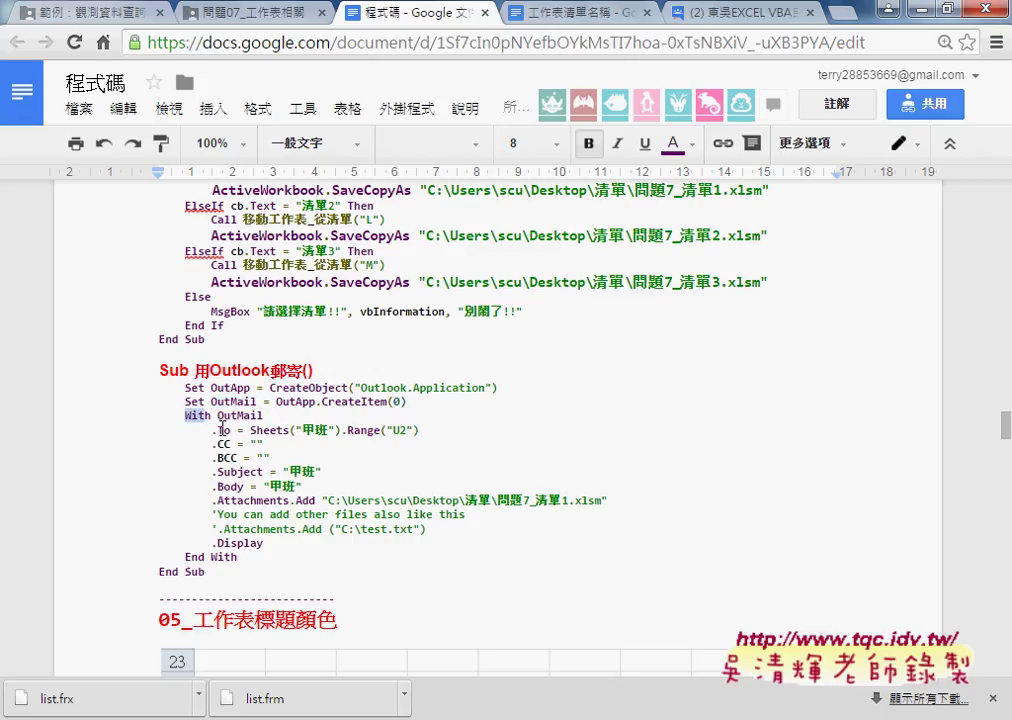
pyautogui.moveTo(262, 415)
pyautogui.mouseDown()
pyautogui.moveTo(216, 415)
pyautogui.moveTo(185, 430)
pyautogui.mouseUp()
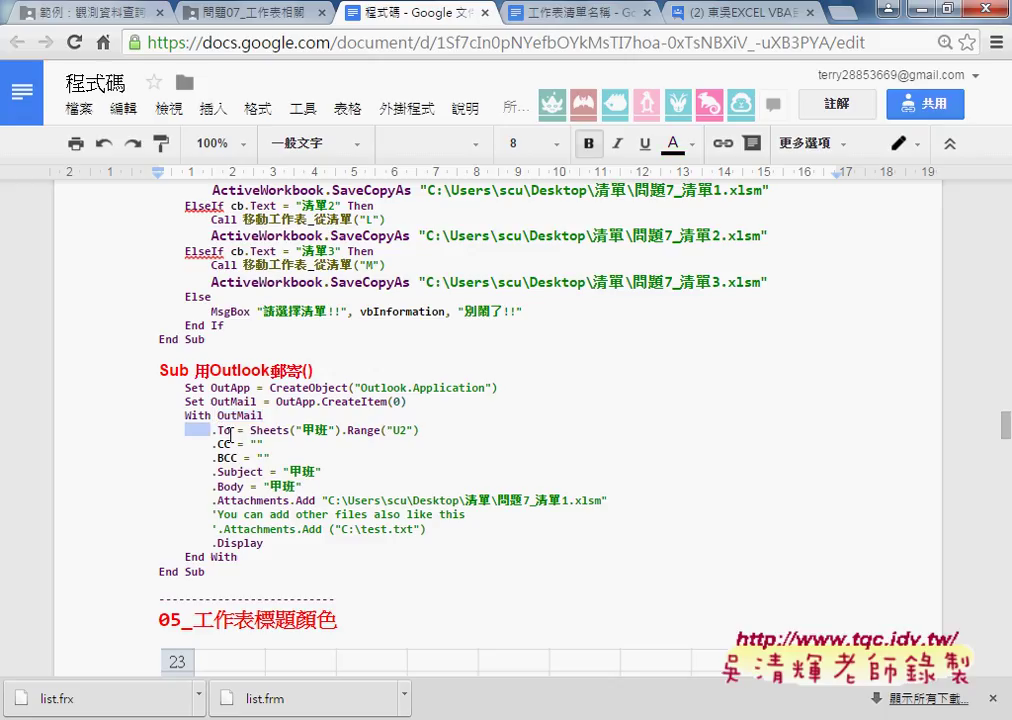
pyautogui.moveTo(211, 444); pyautogui.dragTo(198, 444)
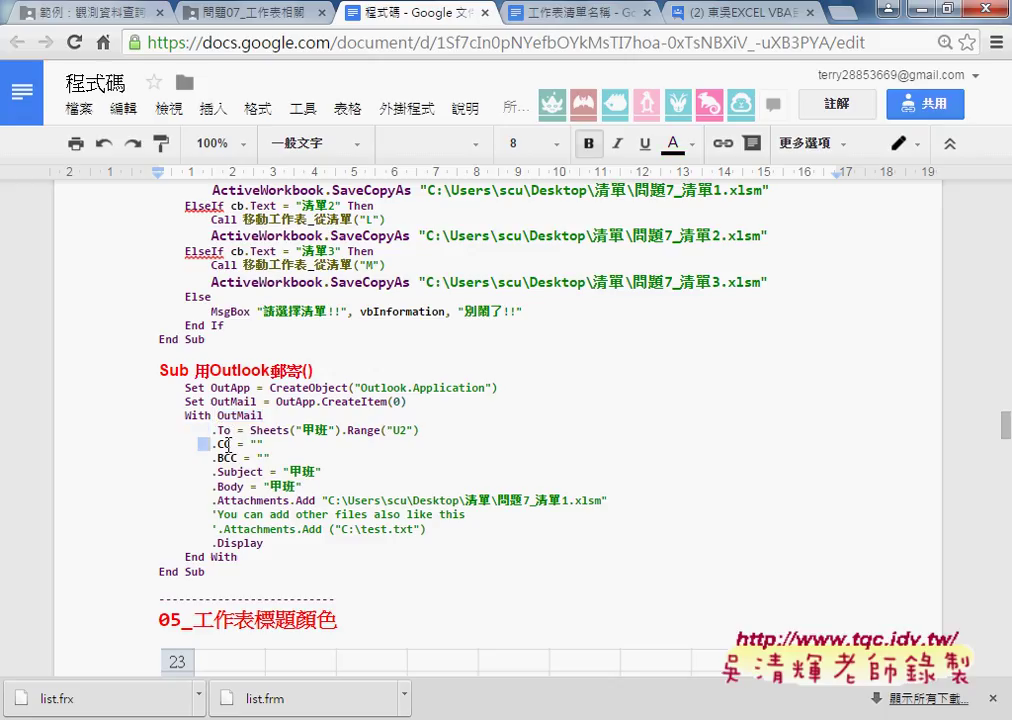
pyautogui.moveTo(263, 415); pyautogui.dragTo(182, 415)
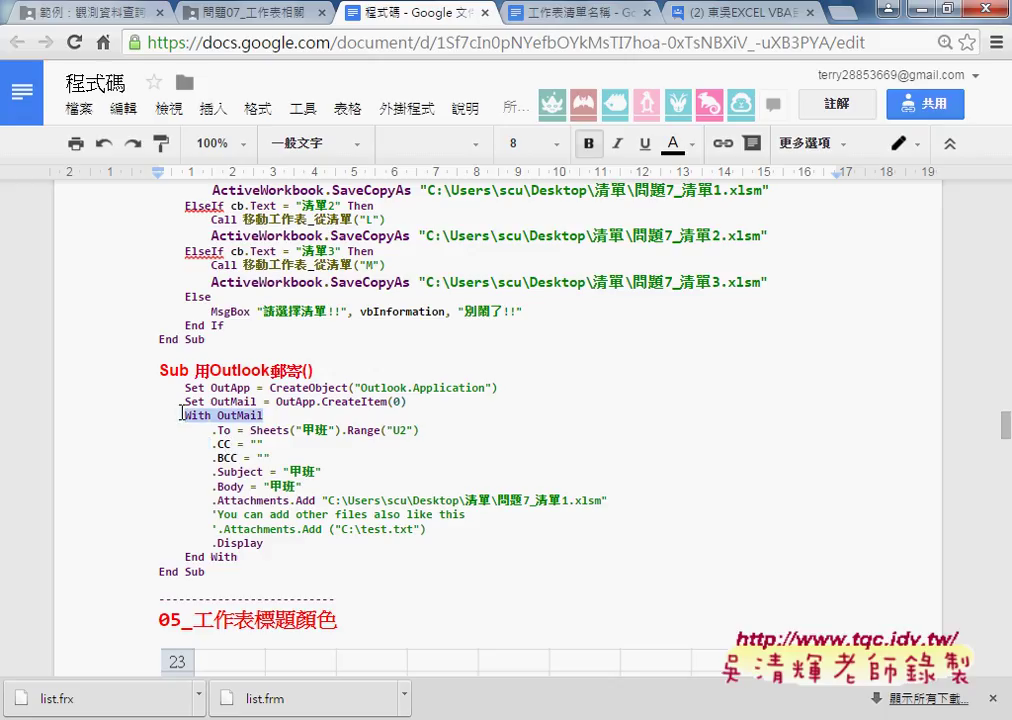
pyautogui.moveTo(181, 556); pyautogui.dragTo(158, 556)
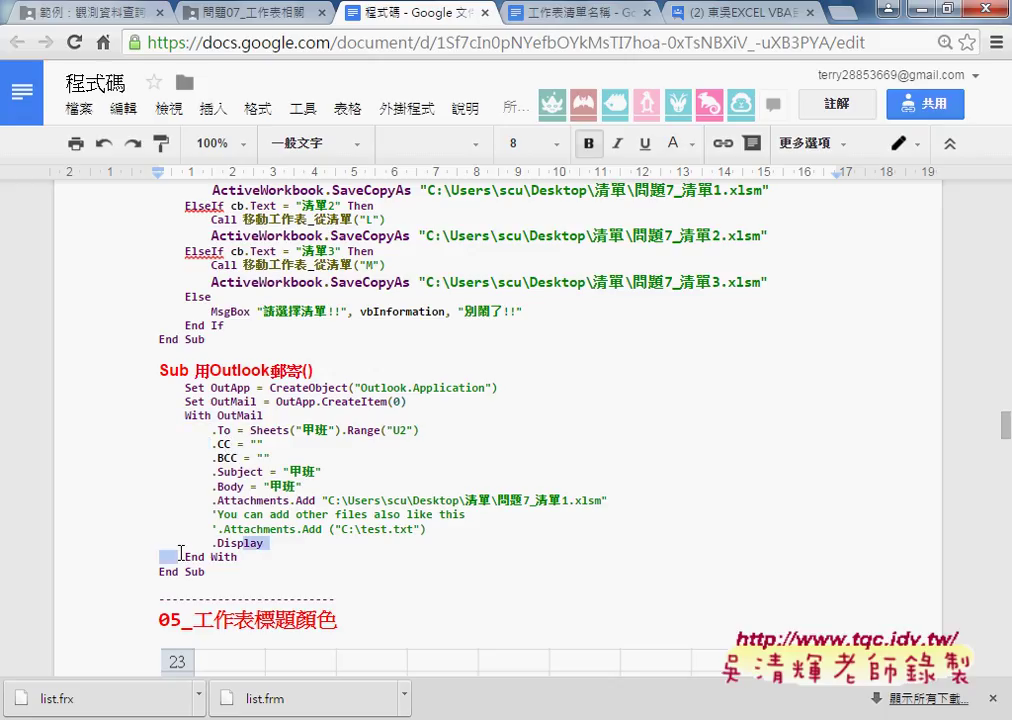
pyautogui.press('End')
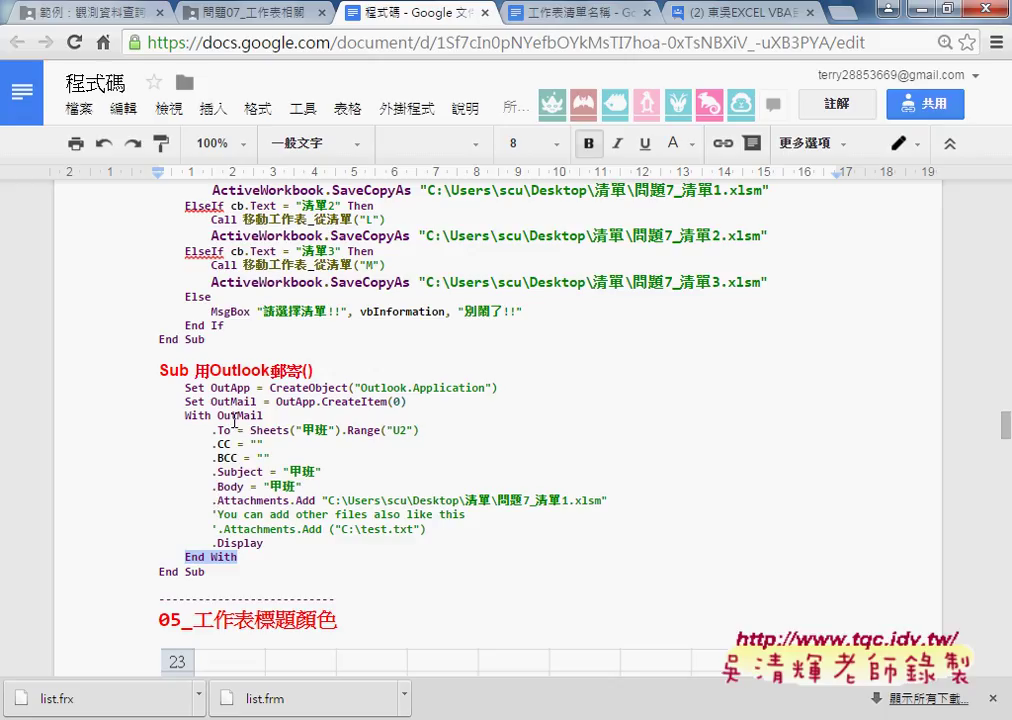
pyautogui.moveTo(263, 415)
pyautogui.mouseDown()
pyautogui.moveTo(213, 415)
pyautogui.moveTo(421, 430)
pyautogui.moveTo(349, 430)
pyautogui.mouseUp()
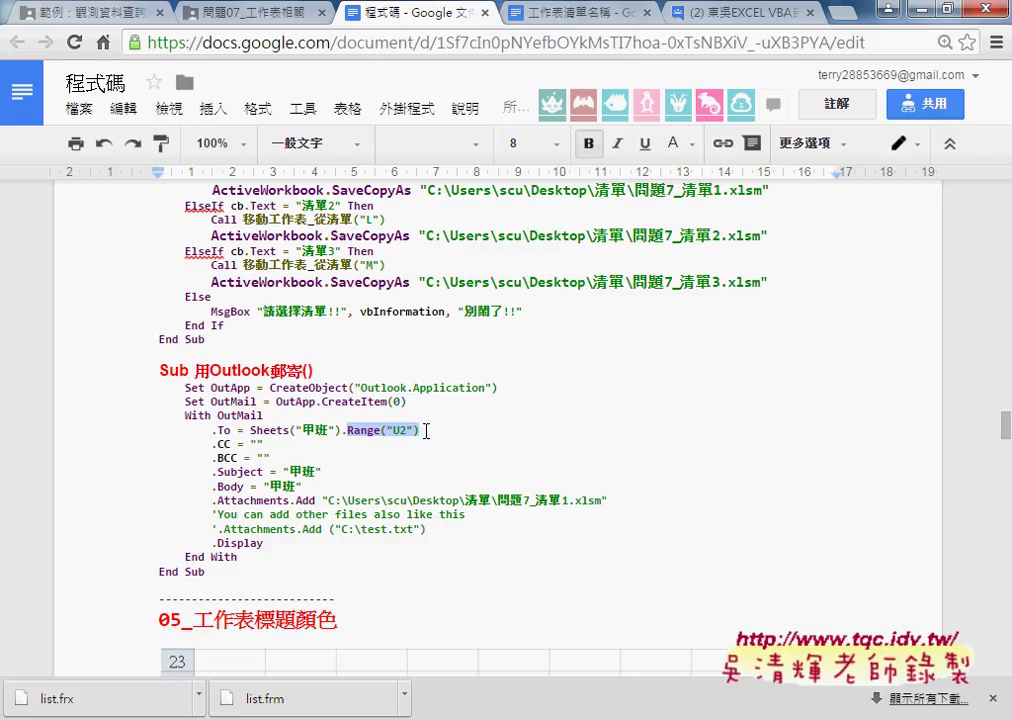
pyautogui.moveTo(270, 457); pyautogui.dragTo(145, 443)
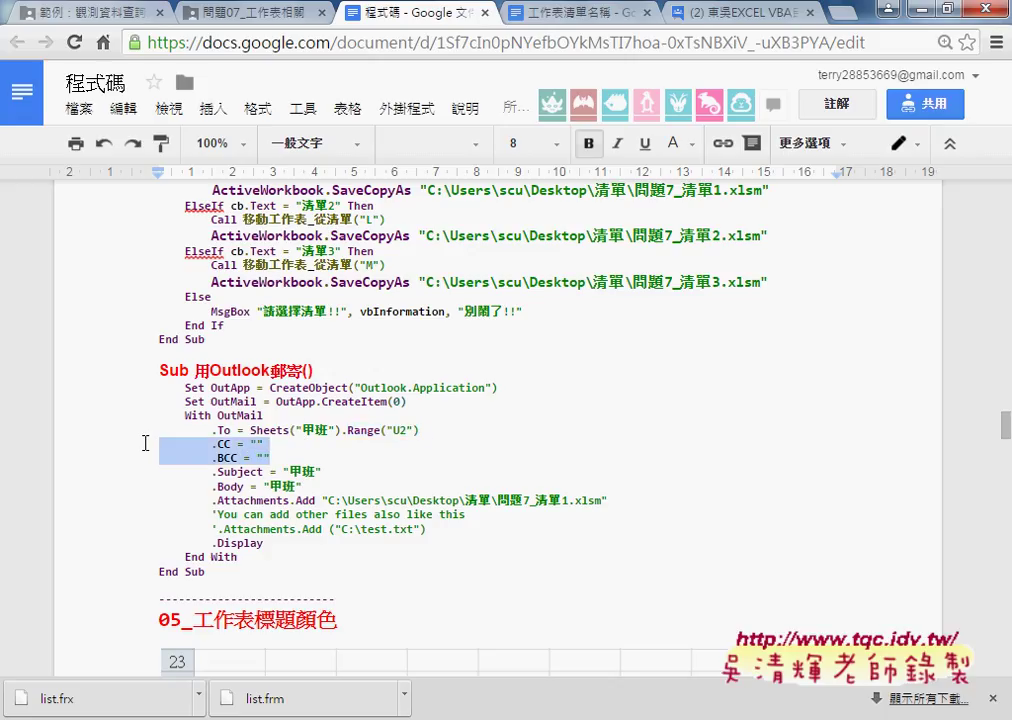
pyautogui.moveTo(336, 471); pyautogui.dragTo(206, 471)
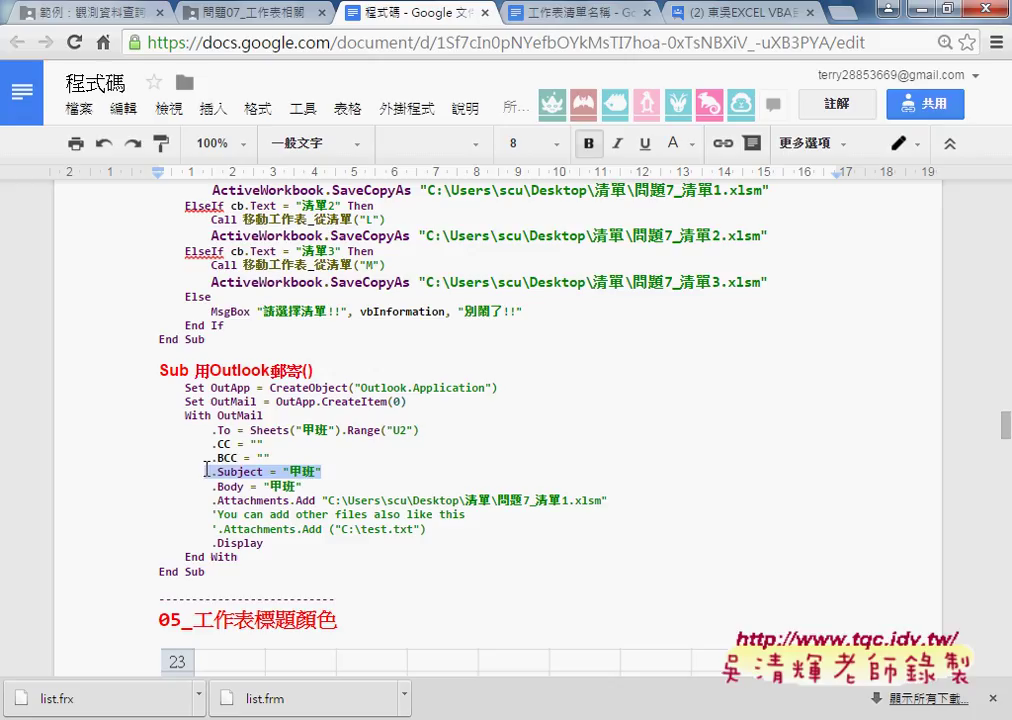
pyautogui.moveTo(302, 486); pyautogui.dragTo(212, 485)
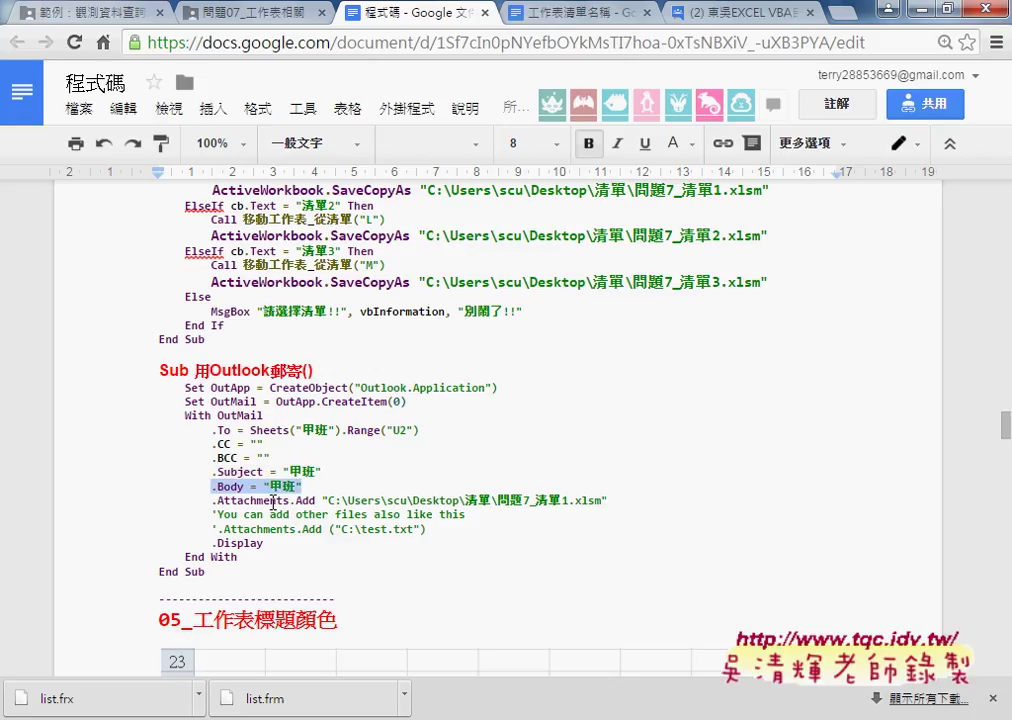
pyautogui.moveTo(212, 500); pyautogui.dragTo(607, 500)
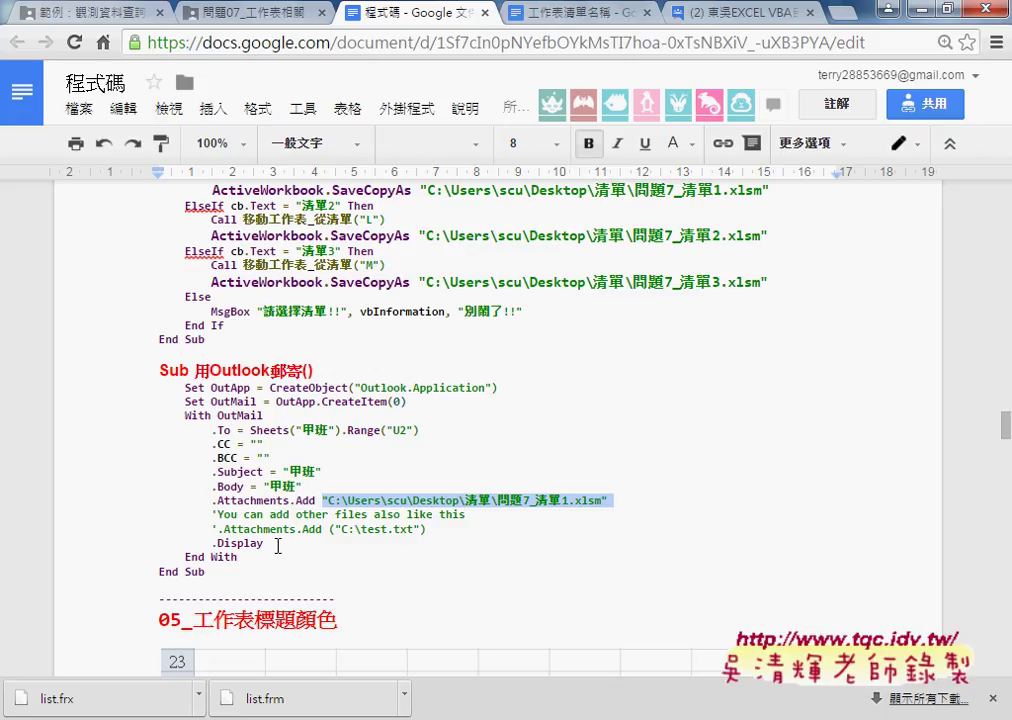
pyautogui.moveTo(263, 543); pyautogui.dragTo(213, 543)
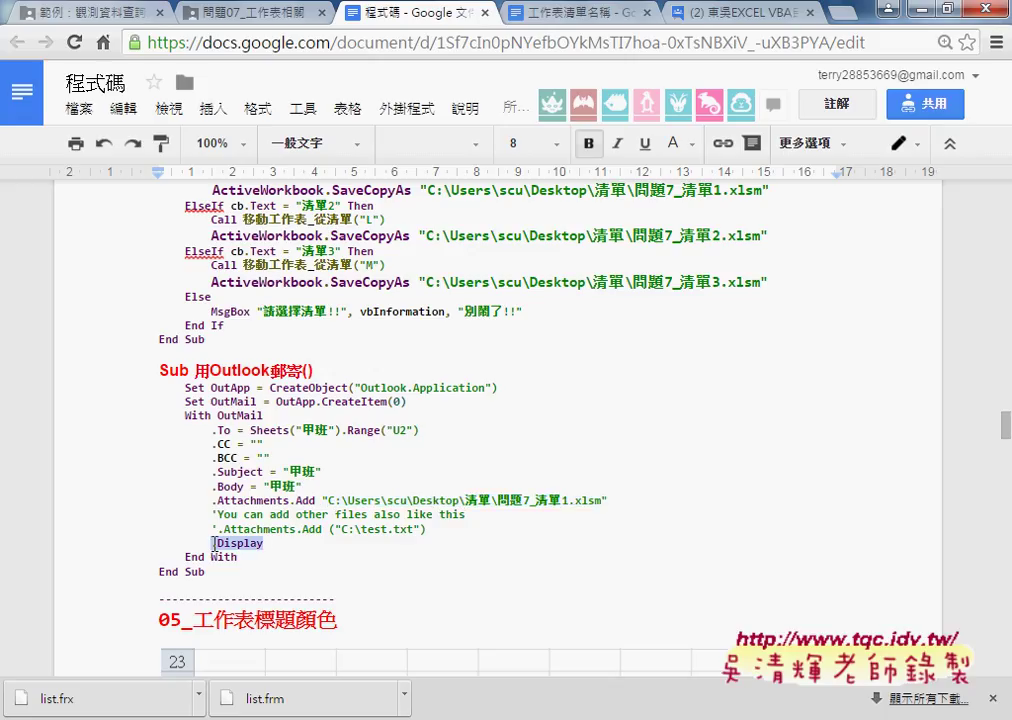
pyautogui.click(213, 543)
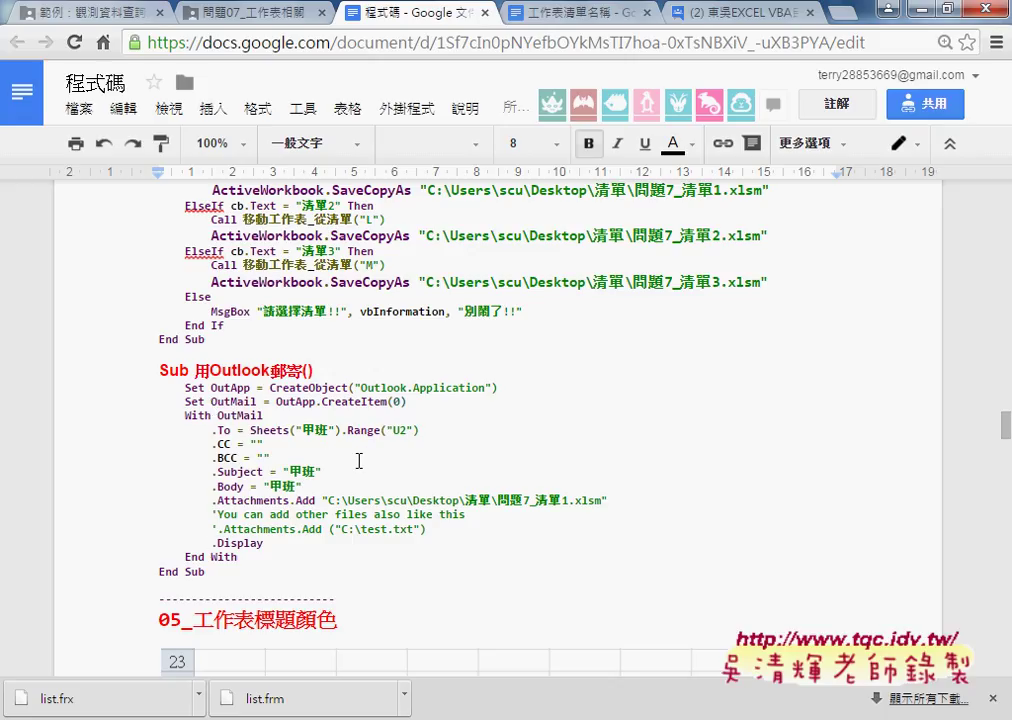
# Highlight ActiveWorkbook, SaveCopyAs and the save path on btn01_Click's first SaveCopyAs line
pyautogui.scroll(2, 357, 458)
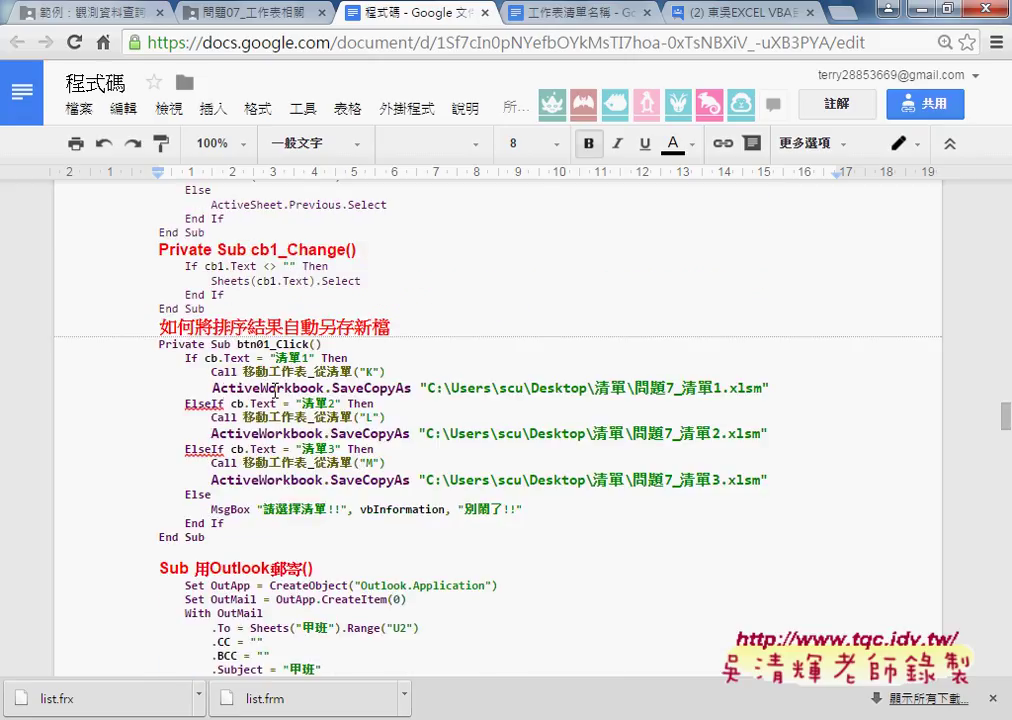
pyautogui.moveTo(325, 388); pyautogui.dragTo(213, 389)
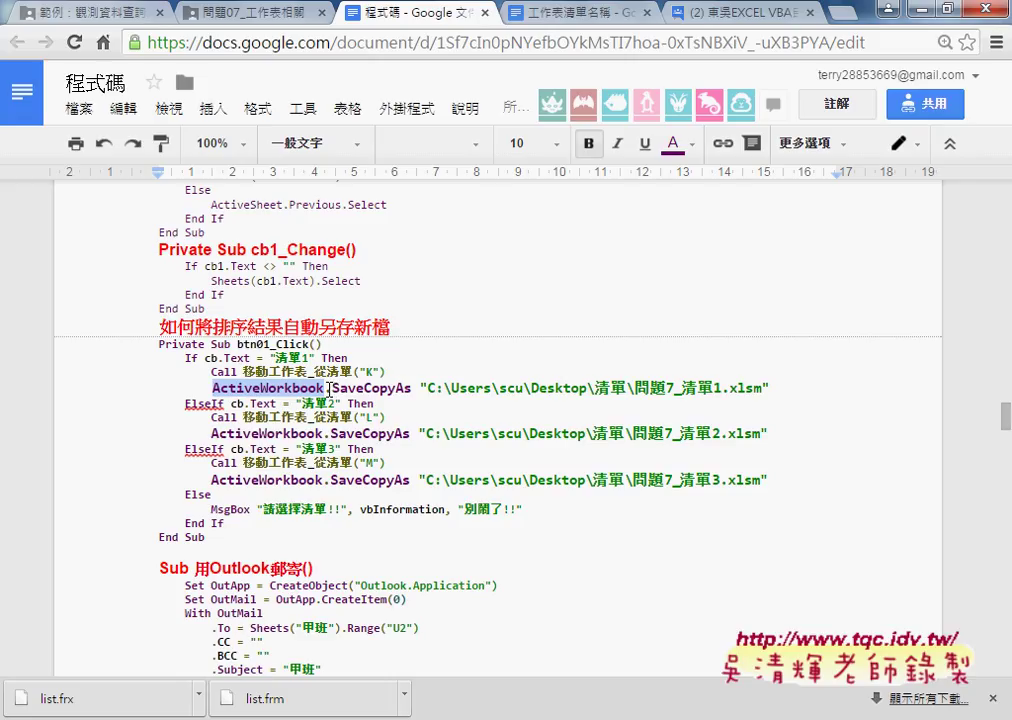
pyautogui.moveTo(325, 388); pyautogui.dragTo(415, 388)
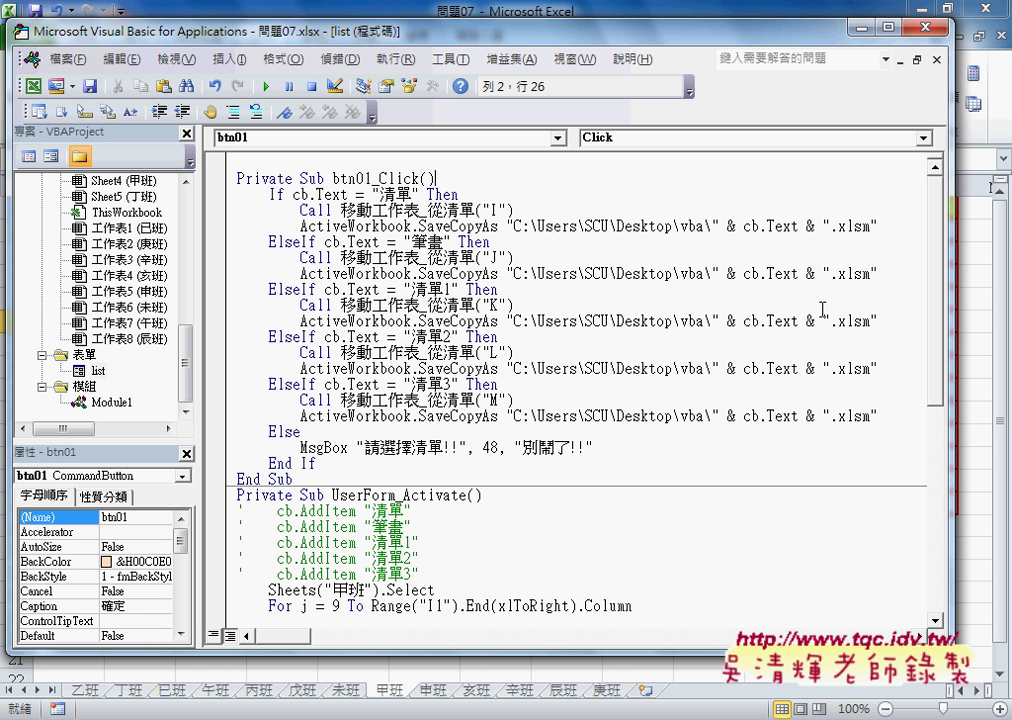
pyautogui.moveTo(878, 226); pyautogui.dragTo(507, 226)
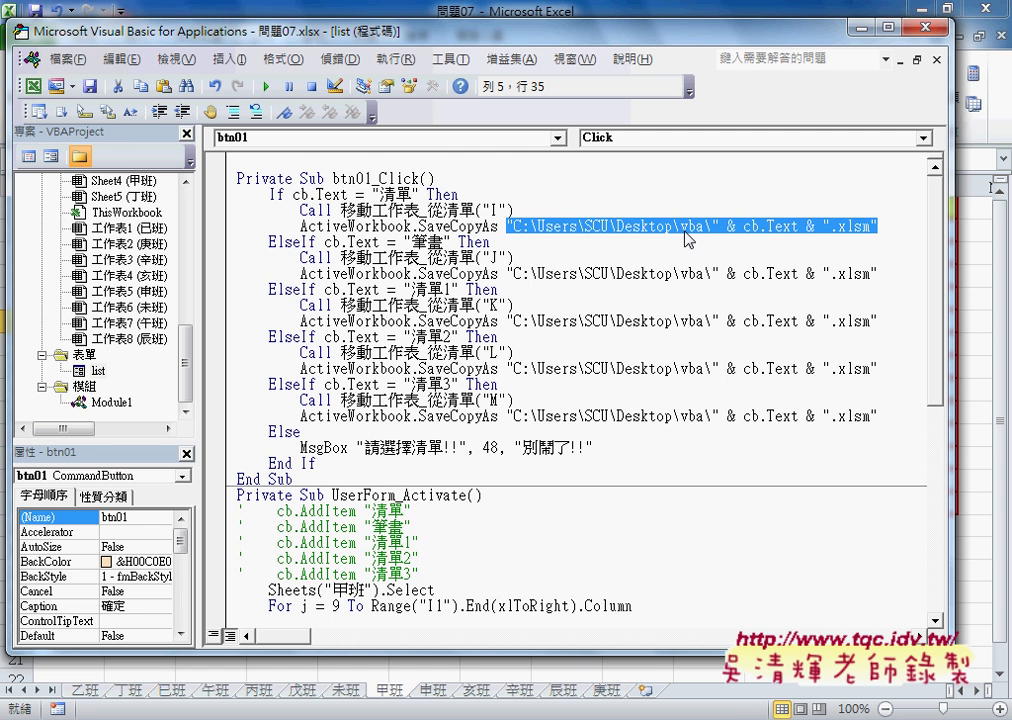
# Scroll down to Sub 用Outlook郵寄 and highlight the CreateObject call that starts Outlook
pyautogui.scroll(-4, 760, 370)
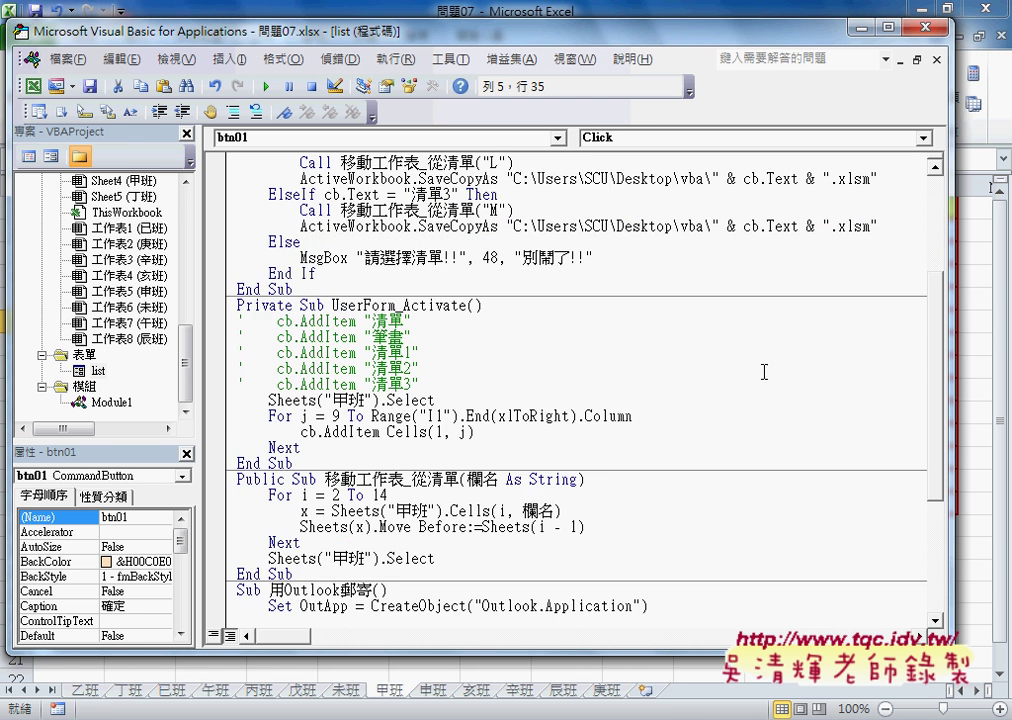
pyautogui.scroll(-3, 760, 373)
pyautogui.scroll(-2, 760, 373)
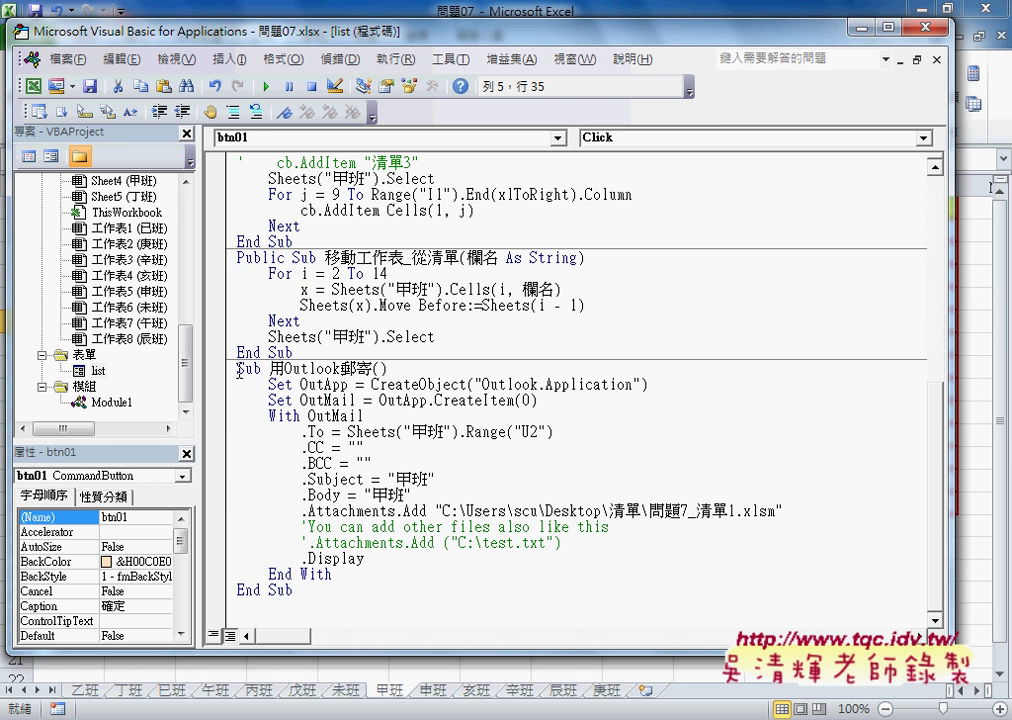
pyautogui.moveTo(237, 368)
pyautogui.mouseDown()
pyautogui.moveTo(380, 368)
pyautogui.moveTo(384, 583)
pyautogui.mouseUp()
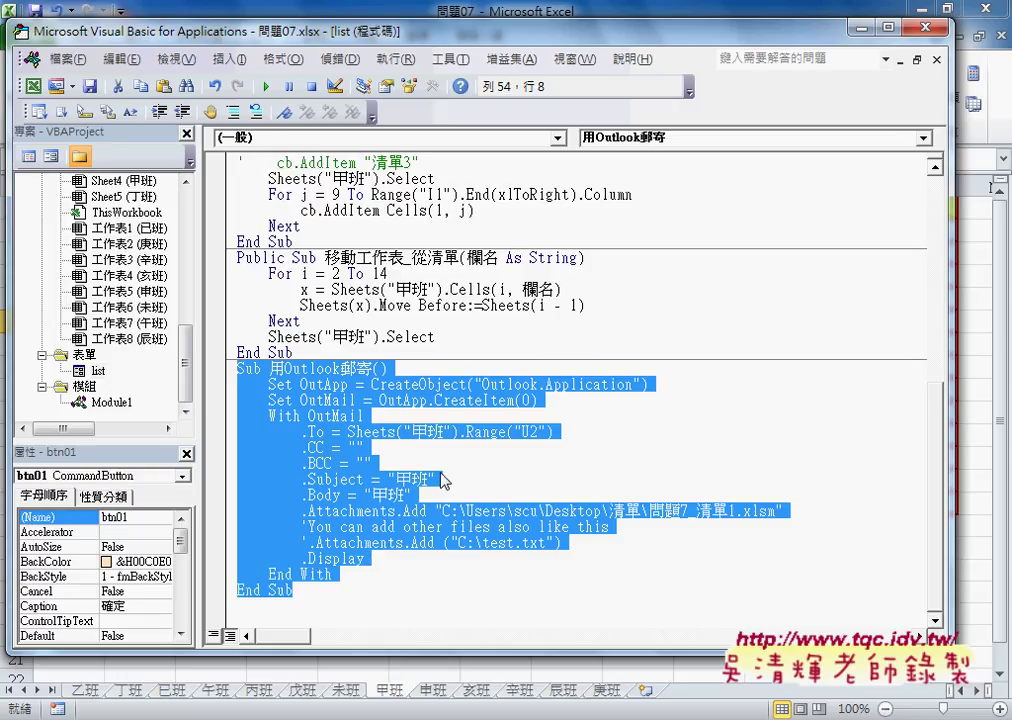
pyautogui.click(366, 447)
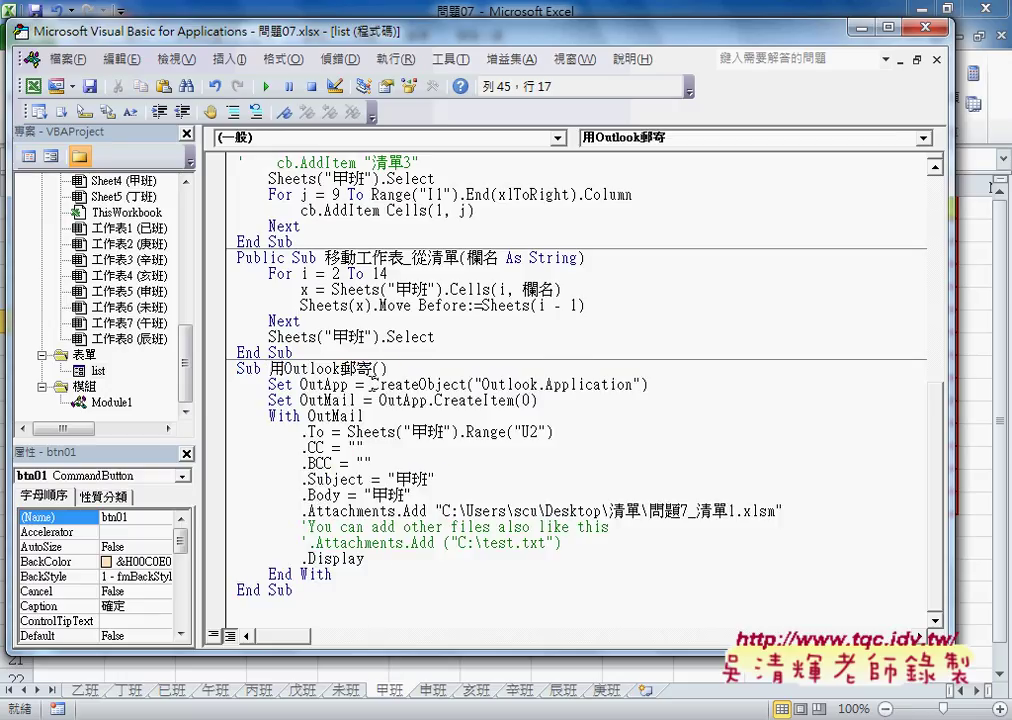
pyautogui.moveTo(372, 385); pyautogui.dragTo(466, 385)
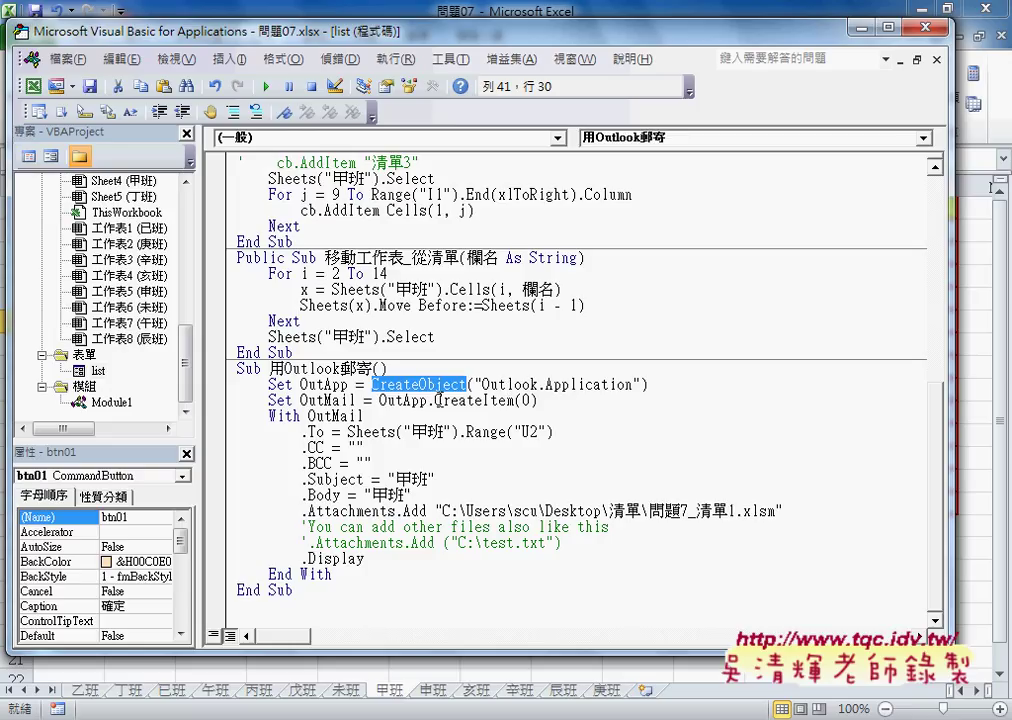
# Highlight CreateItem(0), the OutMail variable and the .To range cell, then switch to Excel
pyautogui.moveTo(434, 400); pyautogui.dragTo(540, 400)
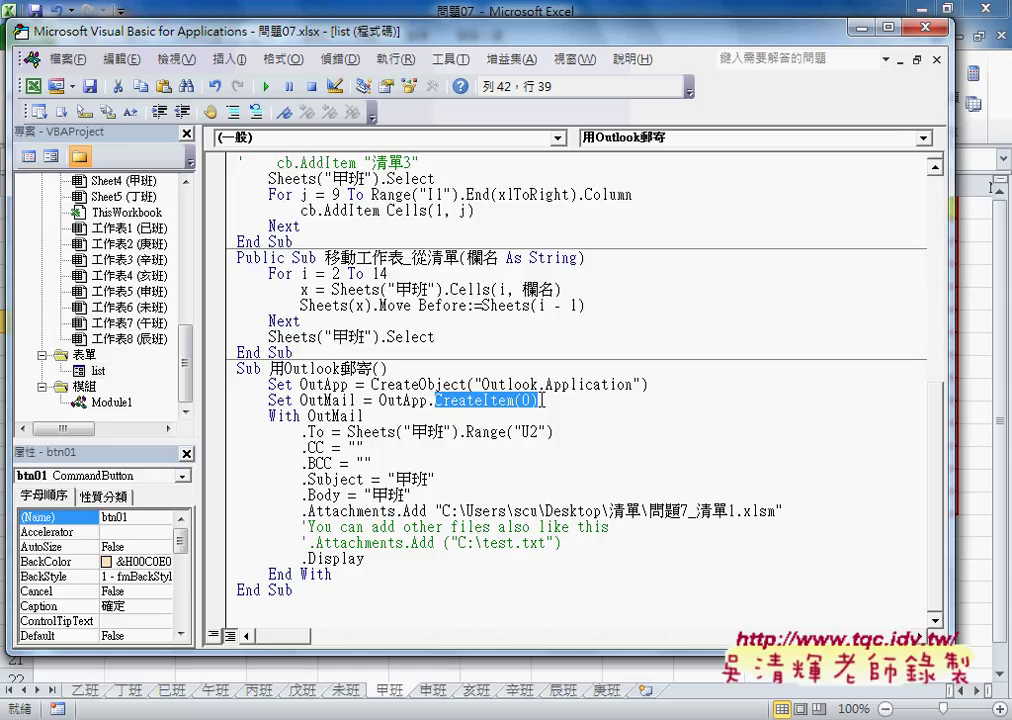
pyautogui.moveTo(355, 400); pyautogui.dragTo(301, 400)
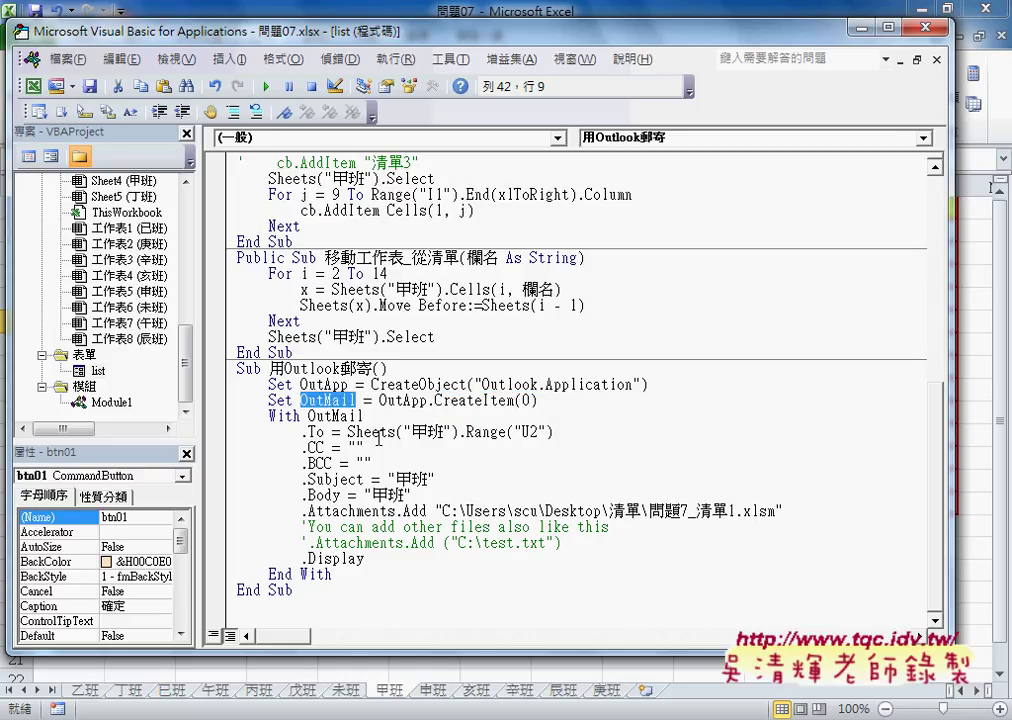
pyautogui.moveTo(341, 432); pyautogui.dragTo(553, 432)
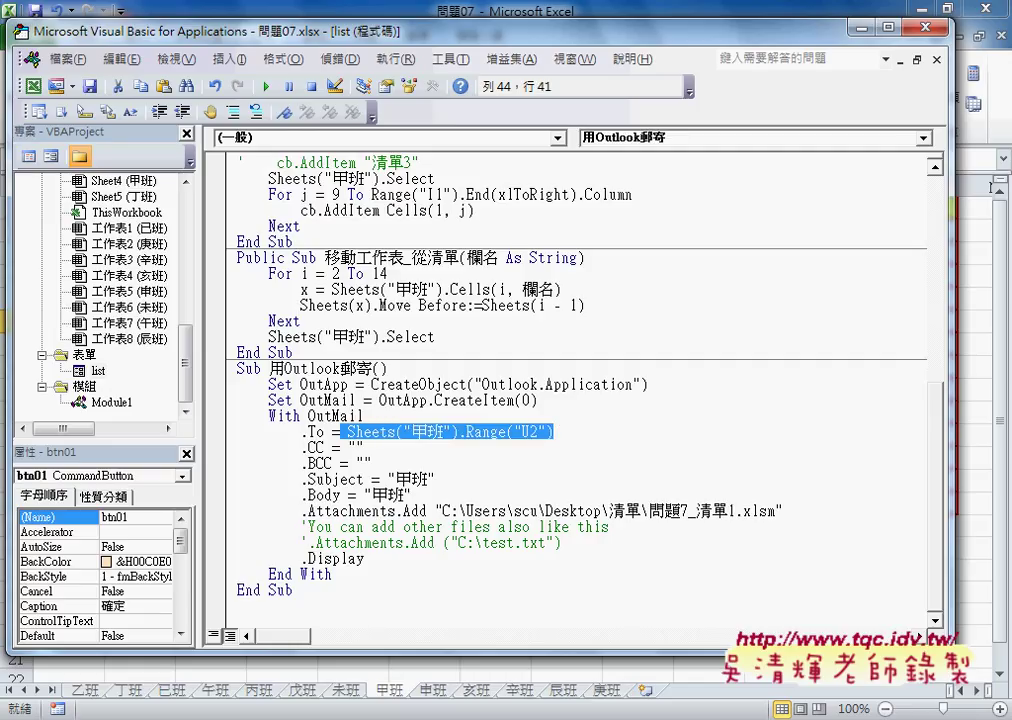
pyautogui.click(658, 697)
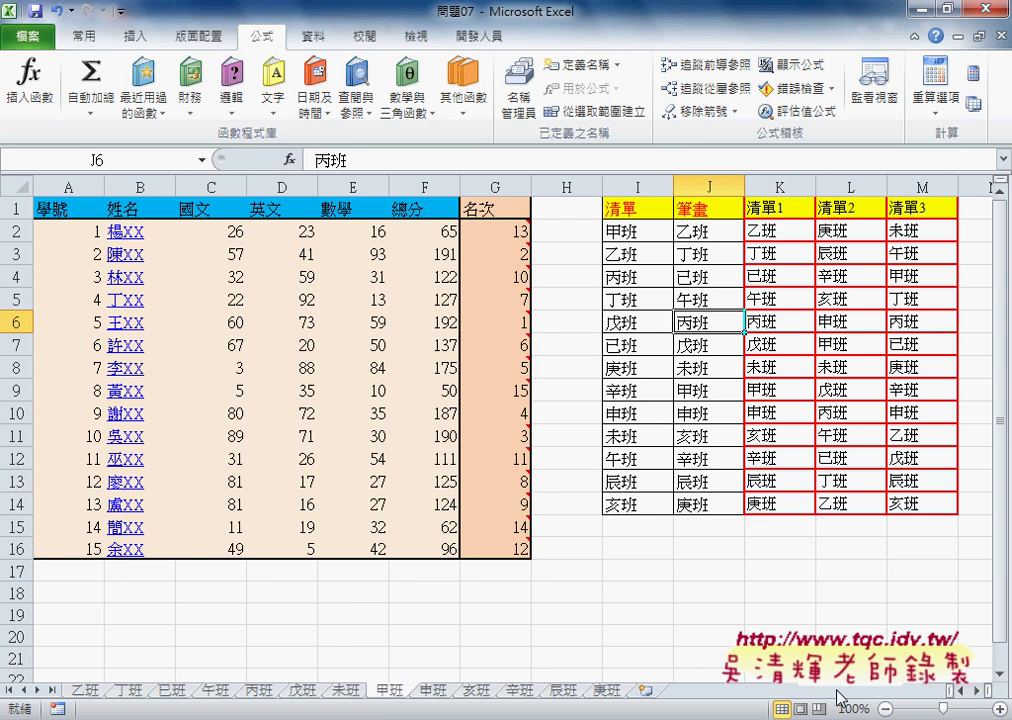
# Widen column O and enter the recipient's e-mail address in O1
pyautogui.click(981, 690)
pyautogui.click(981, 690)
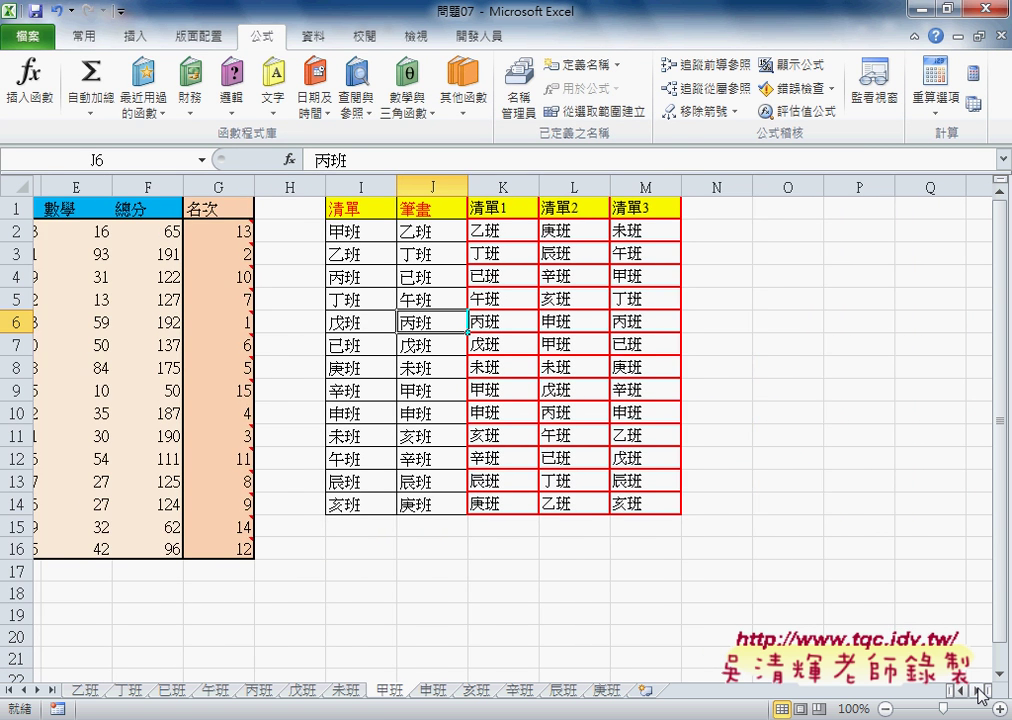
pyautogui.moveTo(780, 204); pyautogui.dragTo(789, 504)
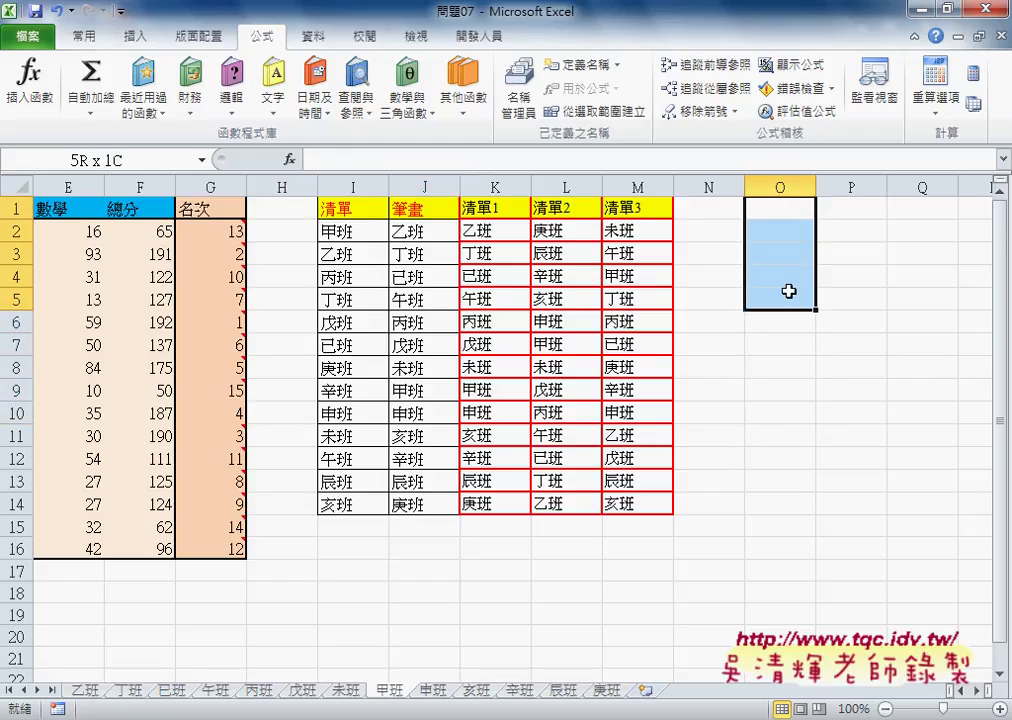
pyautogui.moveTo(789, 504); pyautogui.dragTo(785, 503)
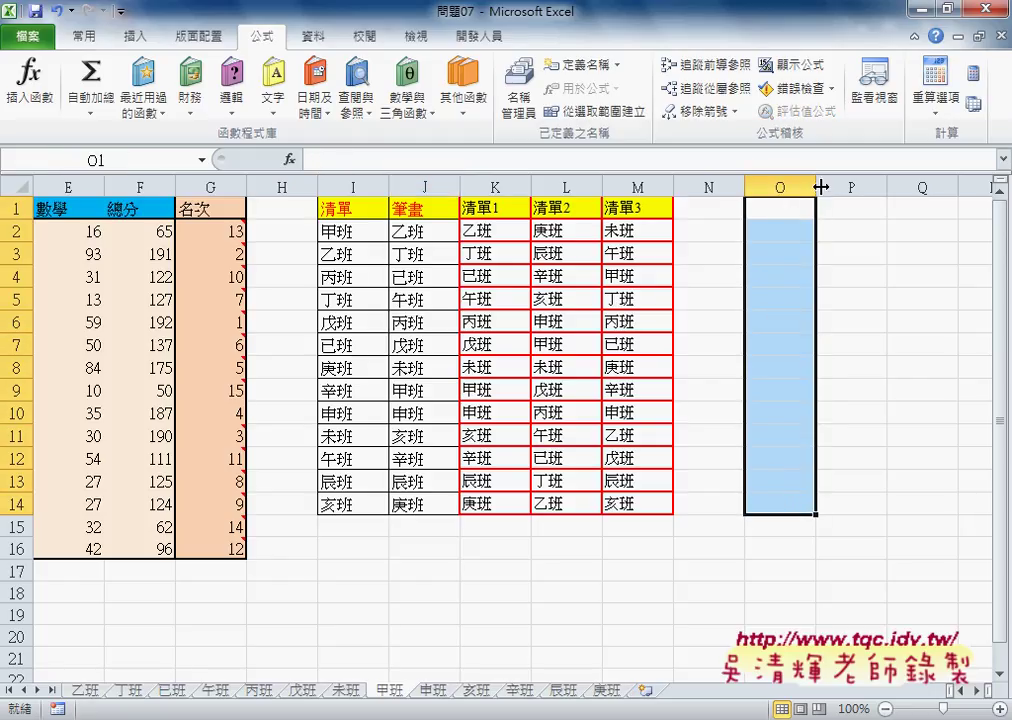
pyautogui.moveTo(815, 187); pyautogui.dragTo(867, 187)
pyautogui.click(777, 208)
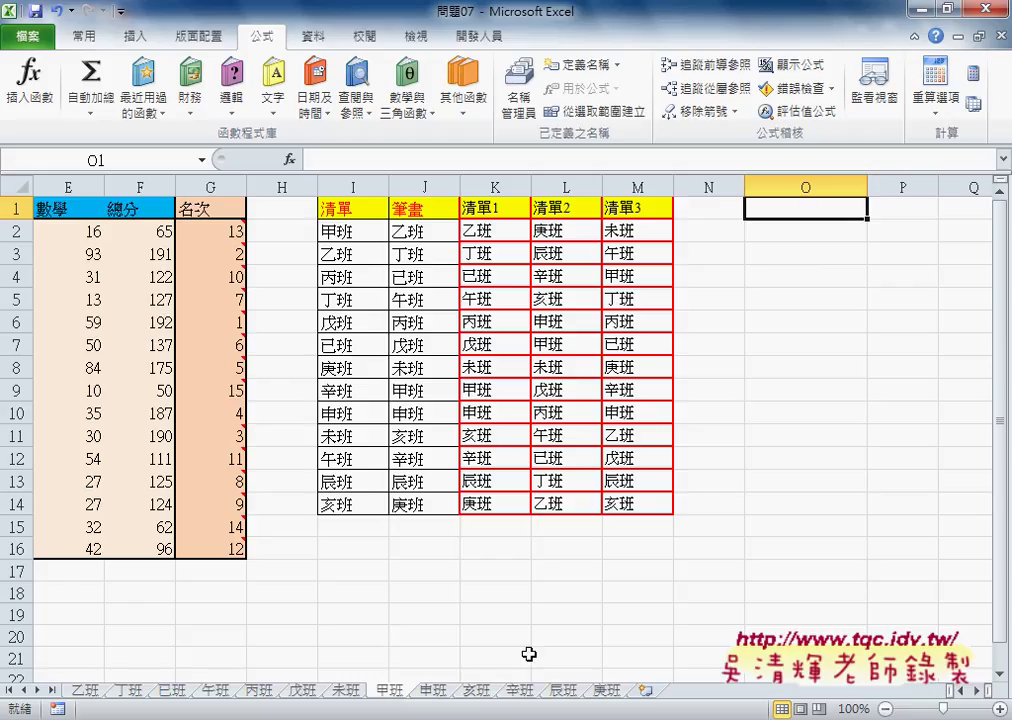
pyautogui.moveTo(807, 212); pyautogui.dragTo(807, 512)
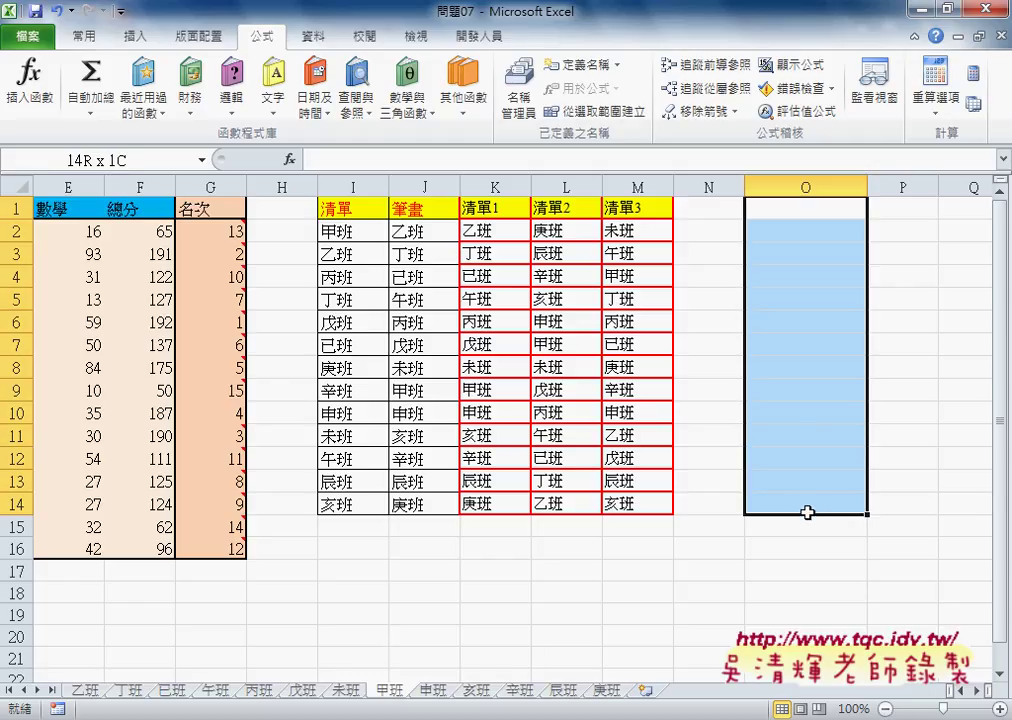
pyautogui.click(807, 212)
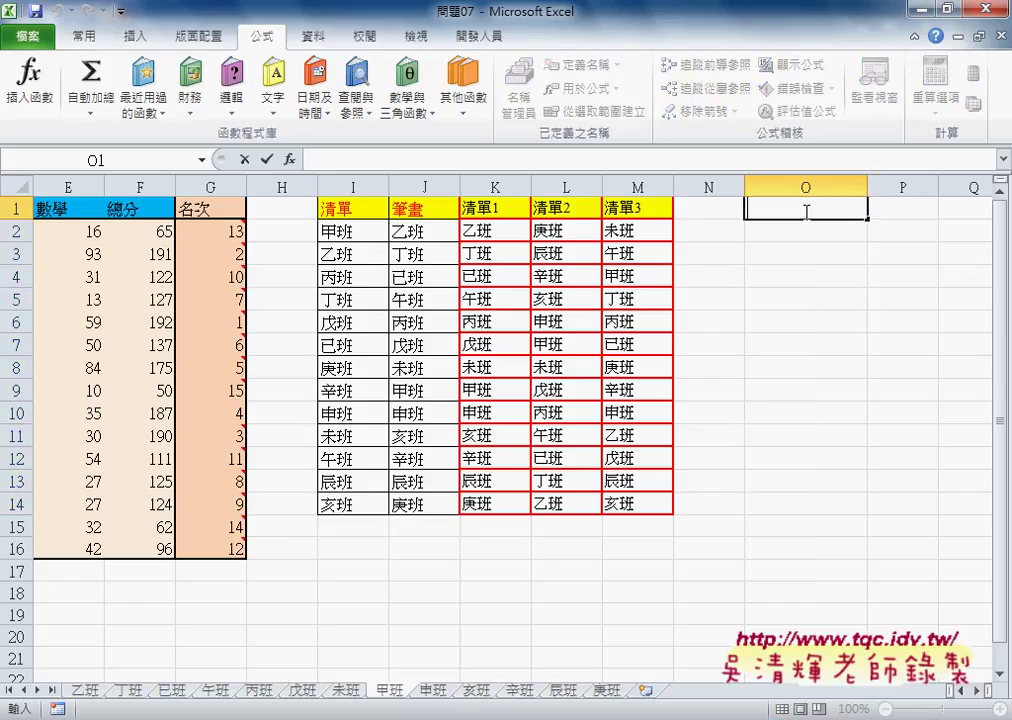
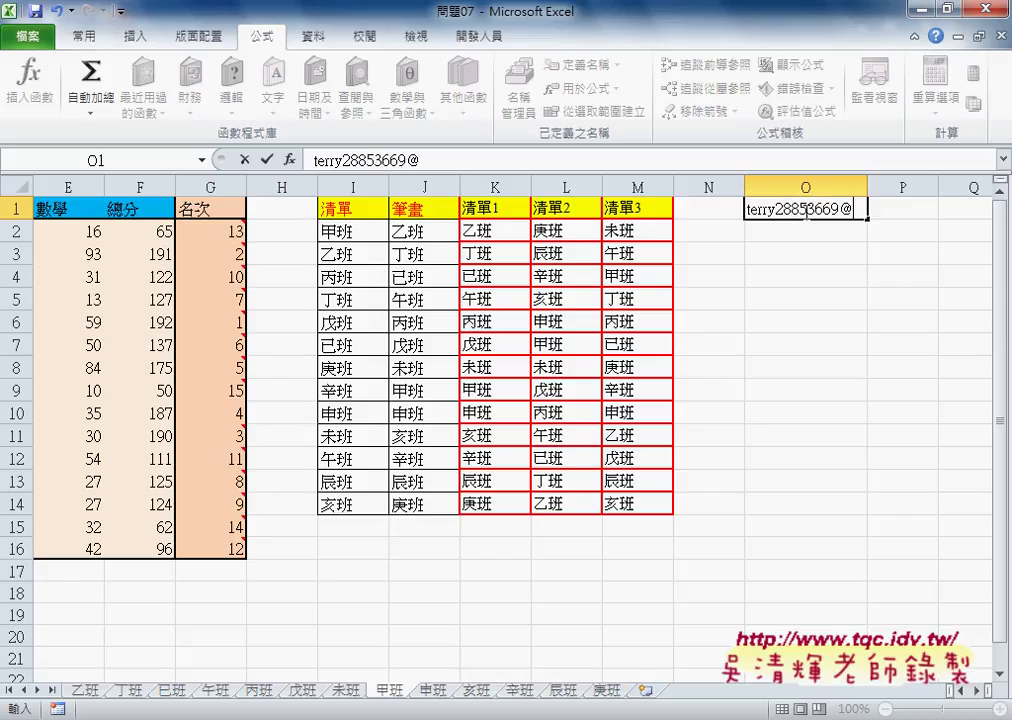
pyautogui.press('Return')
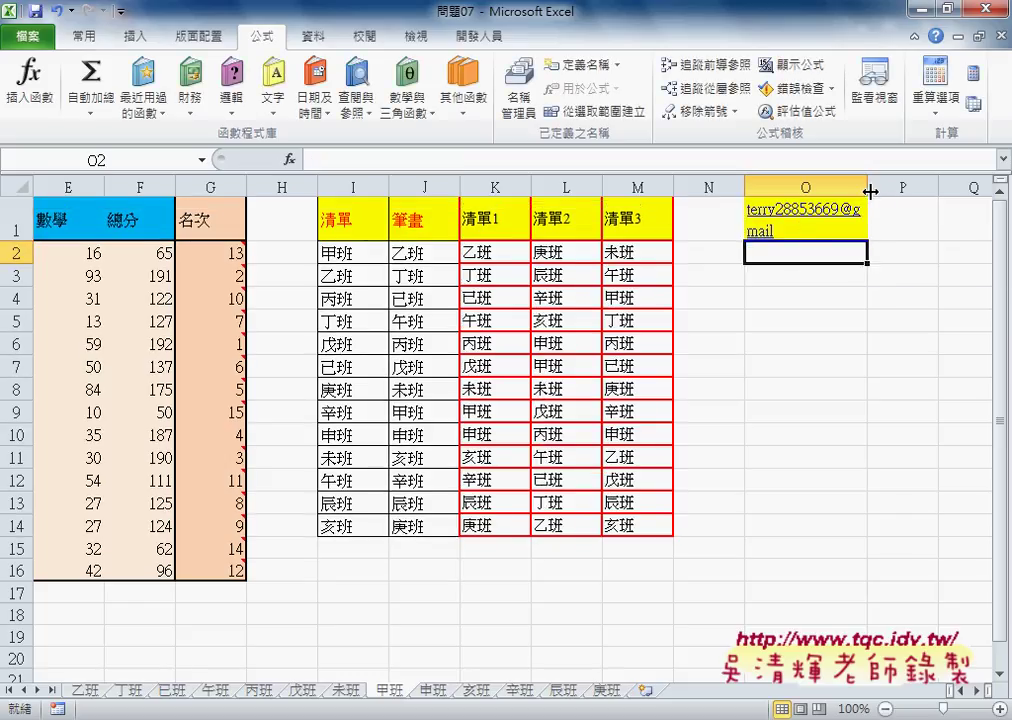
# Move the e-mail address down to O2 and put the heading EMAIL in O1
pyautogui.click(892, 221)
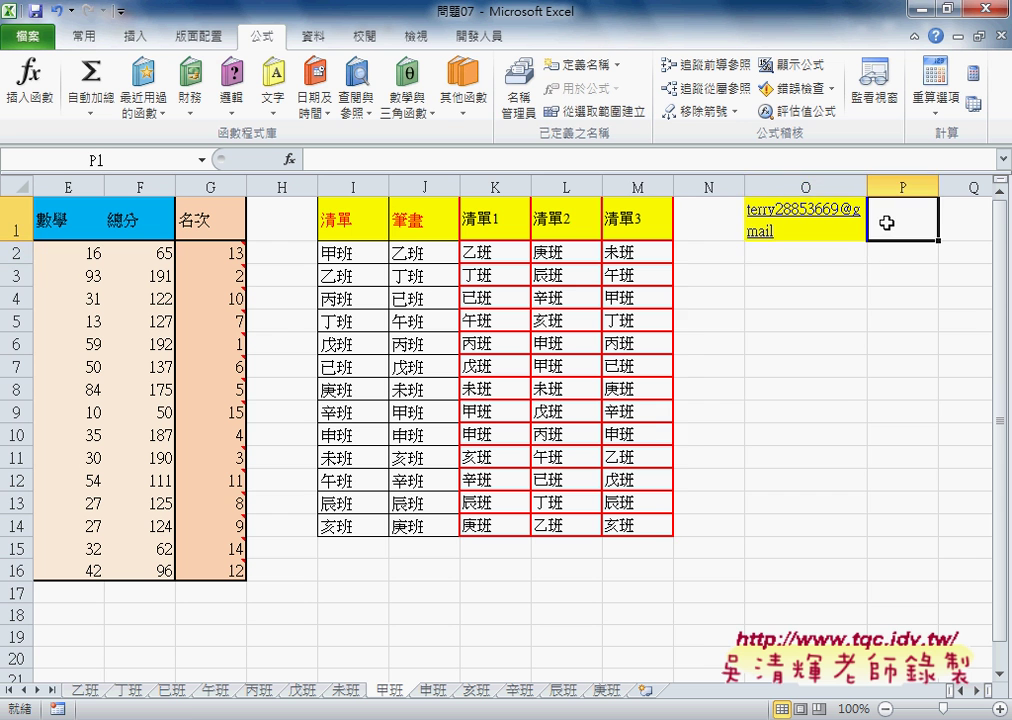
pyautogui.click(784, 228)
pyautogui.rightClick(846, 225)
pyautogui.click(700, 236)
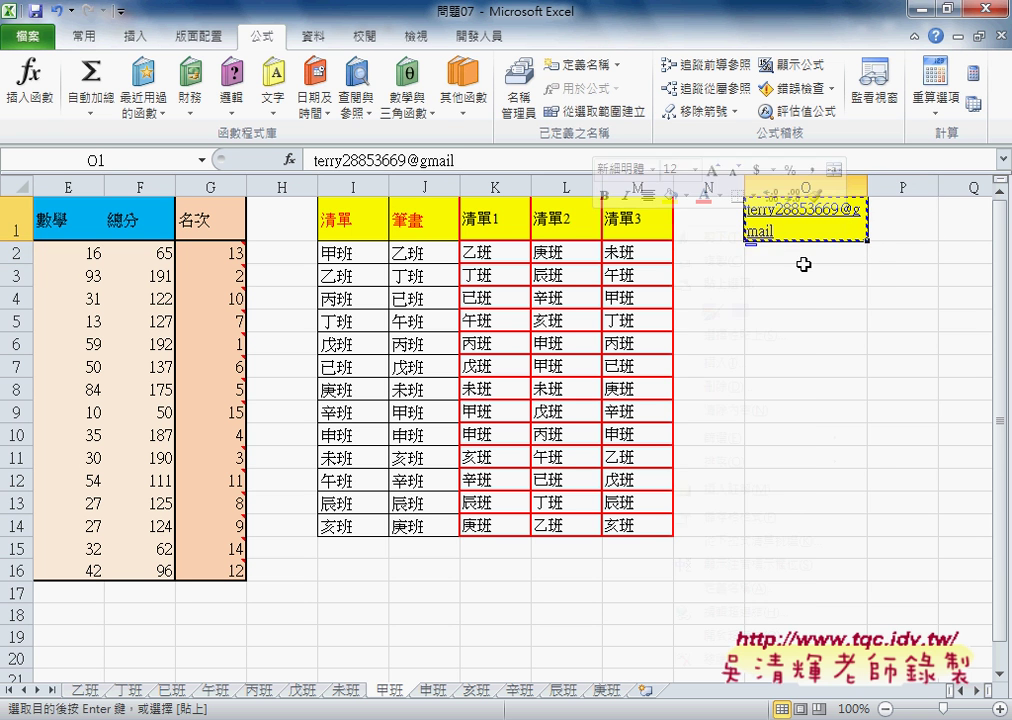
pyautogui.click(802, 251)
pyautogui.rightClick(810, 254)
pyautogui.click(852, 338)
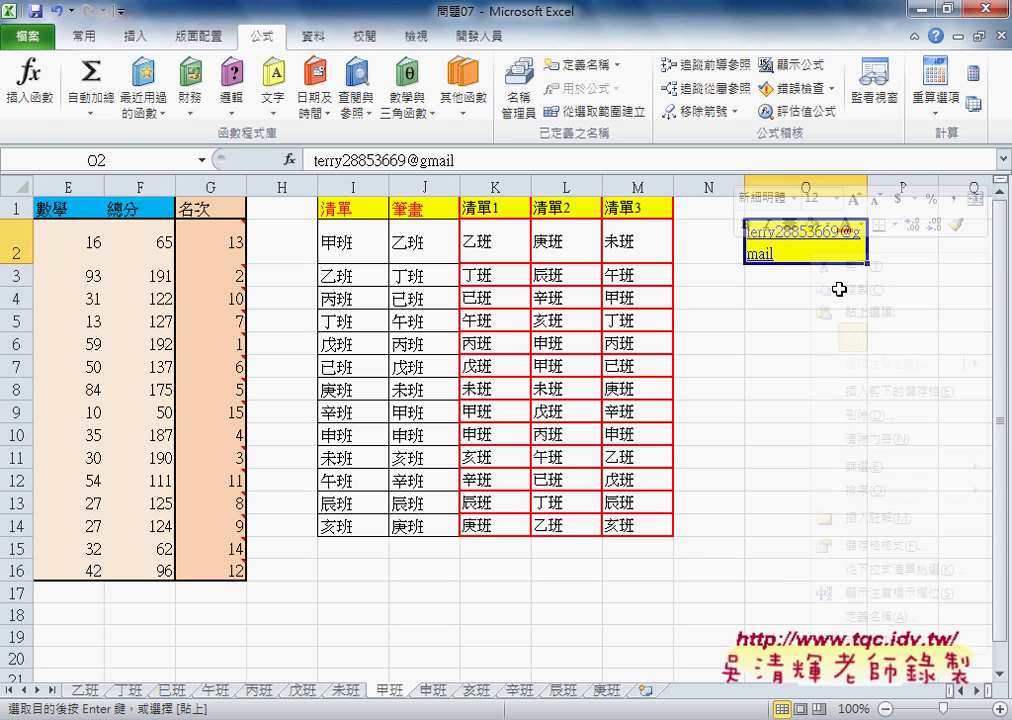
pyautogui.click(812, 206)
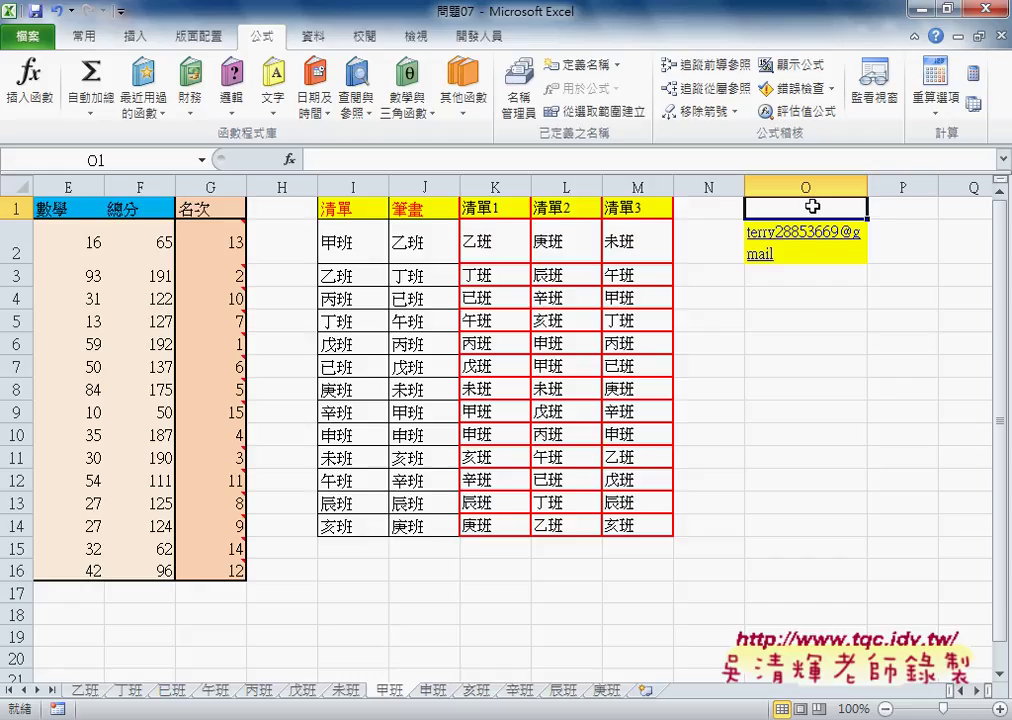
pyautogui.write('E')
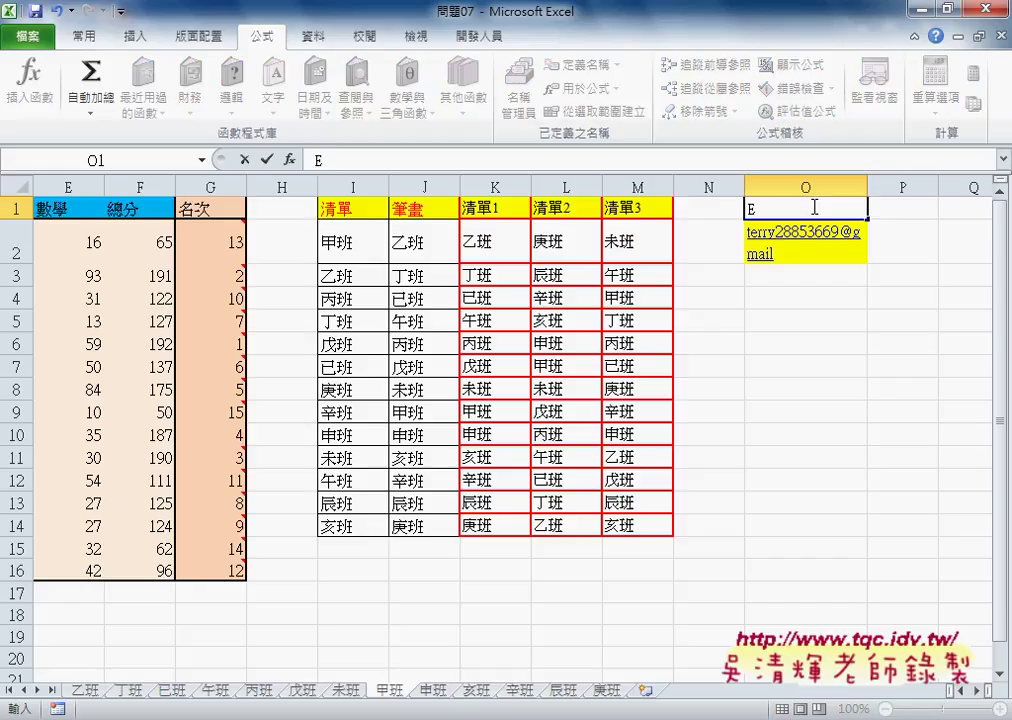
pyautogui.write('MAIL')
pyautogui.click(900, 388)
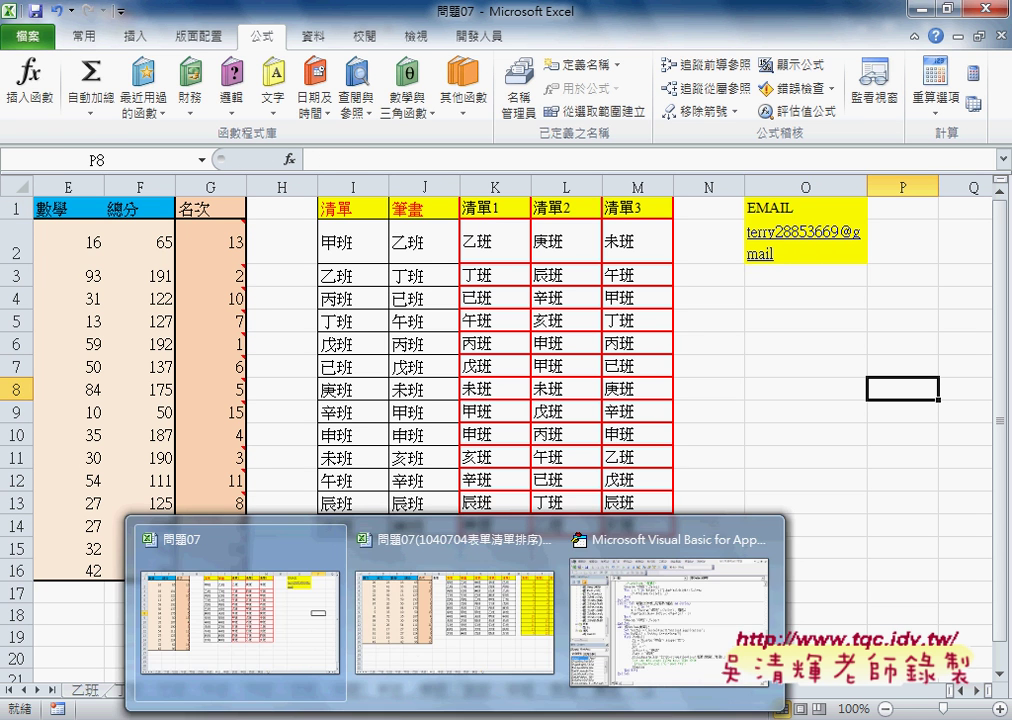
# Change the mail recipient cell from Range("U2") to Range("O2") in 用Outlook郵寄
pyautogui.click(678, 650)
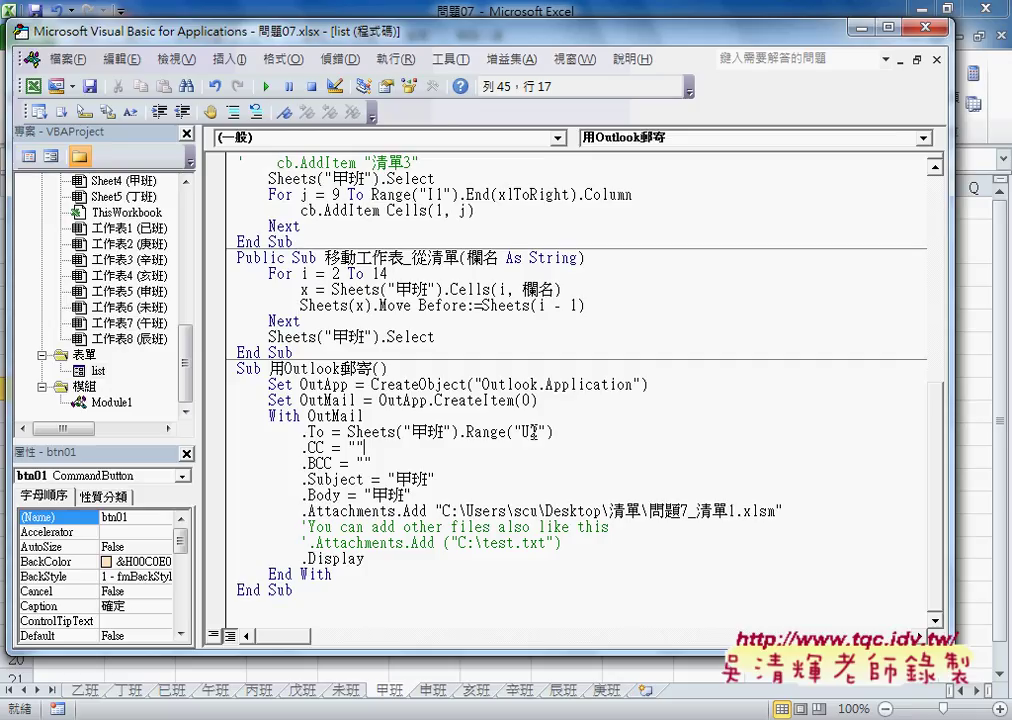
pyautogui.moveTo(522, 431); pyautogui.dragTo(533, 431)
pyautogui.write('O')
pyautogui.moveTo(553, 431); pyautogui.dragTo(343, 431)
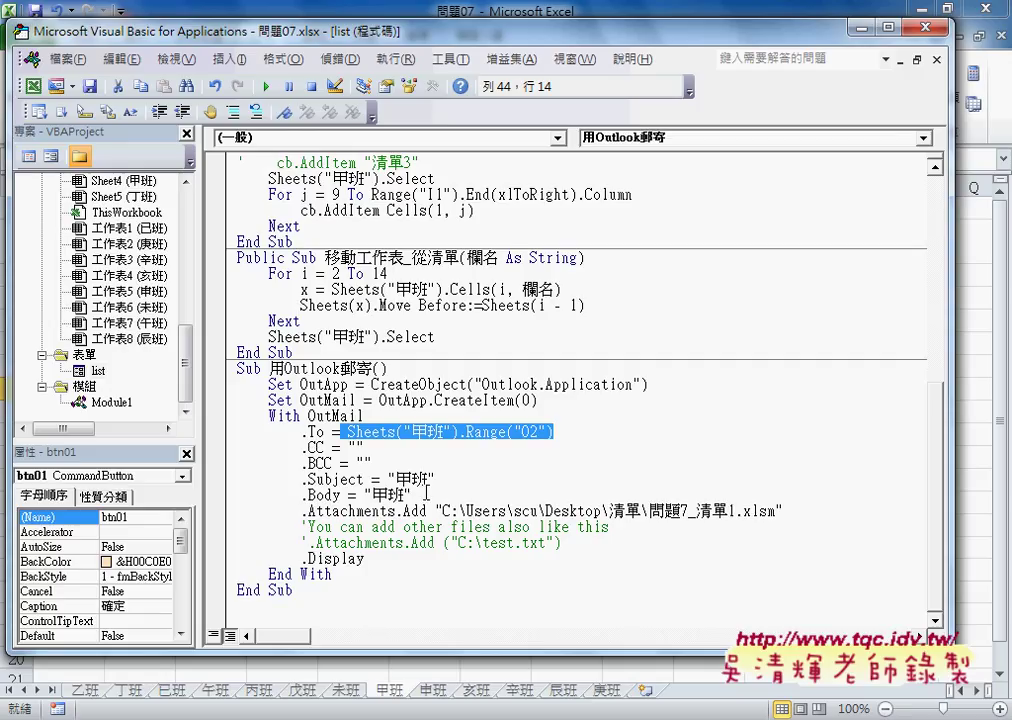
pyautogui.moveTo(434, 479)
pyautogui.mouseDown()
pyautogui.moveTo(397, 479)
pyautogui.moveTo(373, 494)
pyautogui.mouseUp()
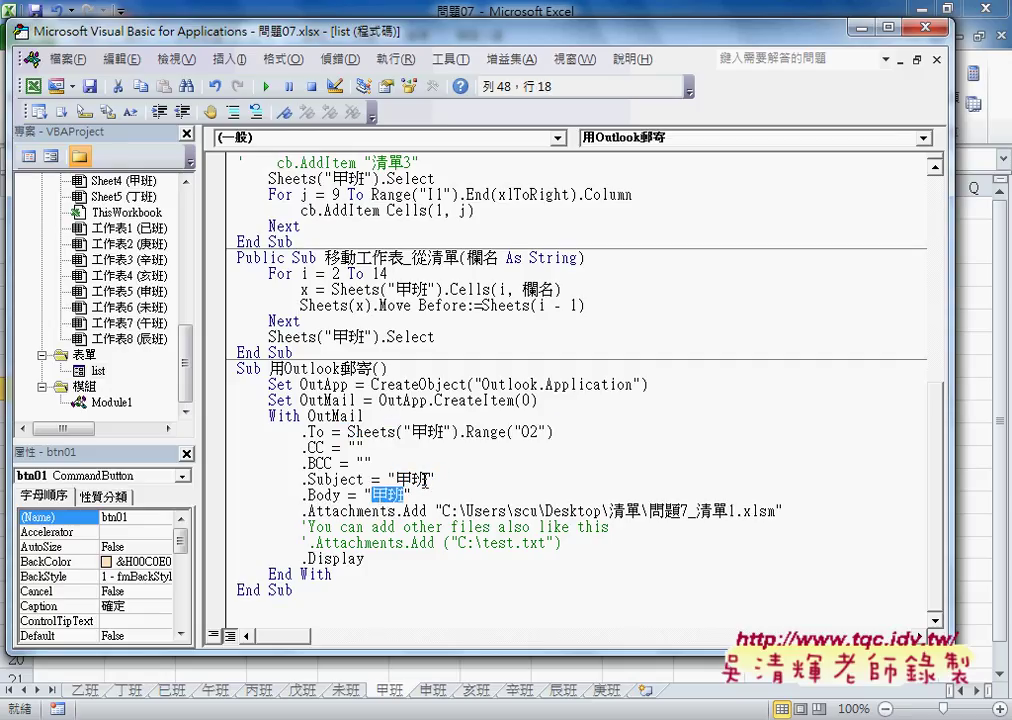
pyautogui.moveTo(782, 511); pyautogui.dragTo(433, 511)
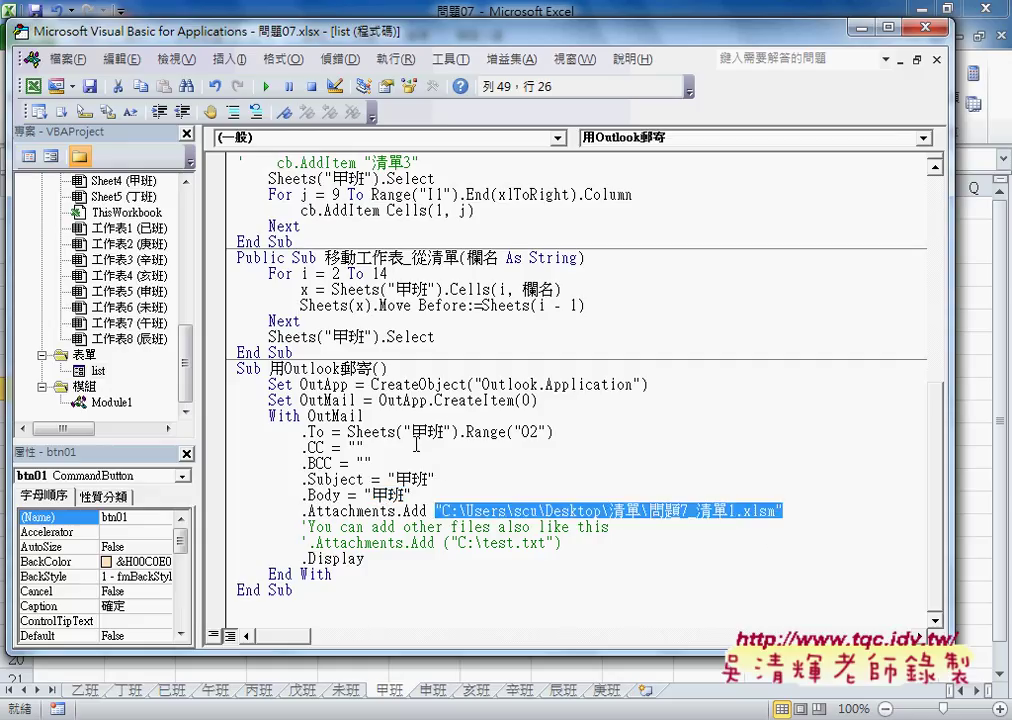
# Add a 路徑 As String parameter to the 用Outlook郵寄 Sub header
pyautogui.click(383, 369)
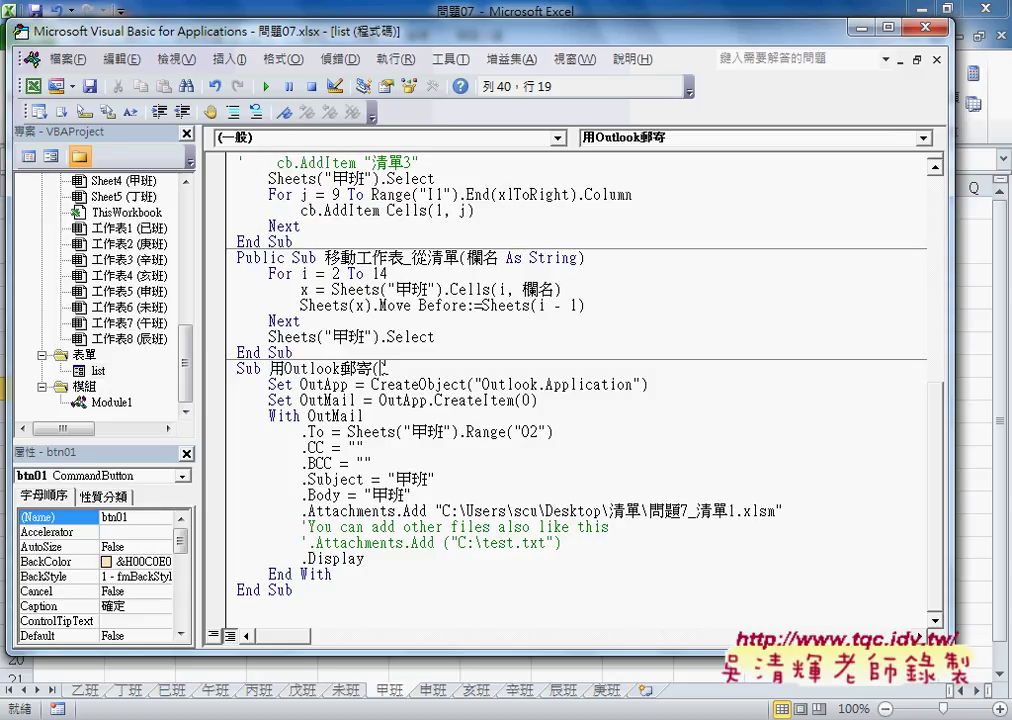
pyautogui.write(')')
pyautogui.press('BackSpace')
pyautogui.write('ㄉㄨ')
pyautogui.write('路ㄐㄧㄥ徑)')
pyautogui.press('Left')
pyautogui.press('Left')
pyautogui.hotkey('shift', 'Right')
pyautogui.hotkey('shift', 'Right')
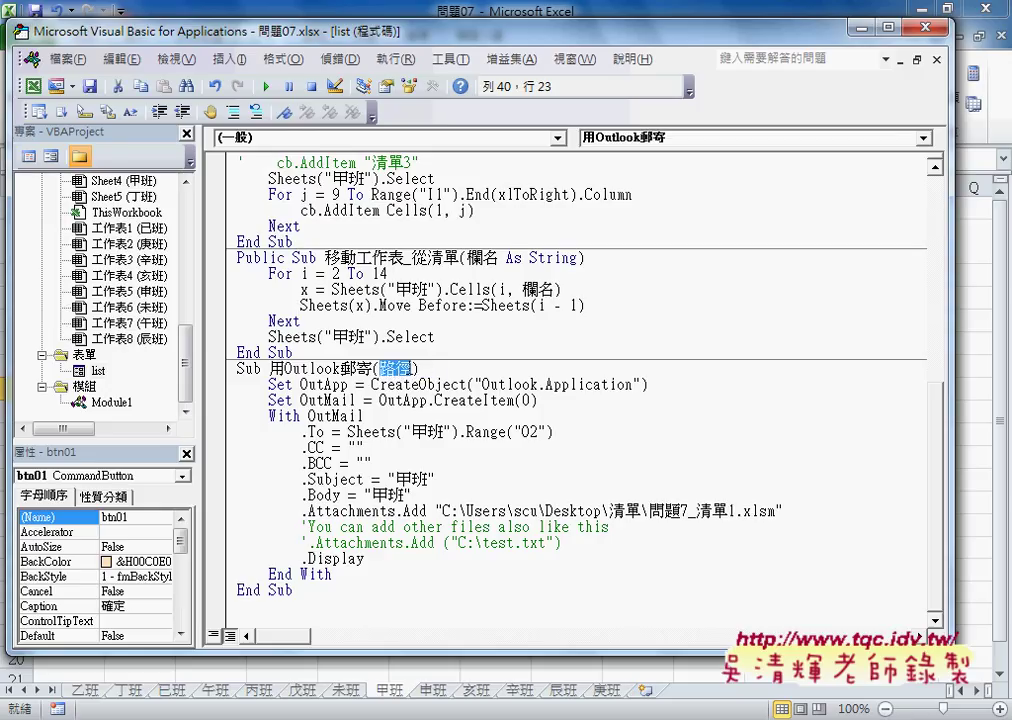
pyautogui.press('Right')
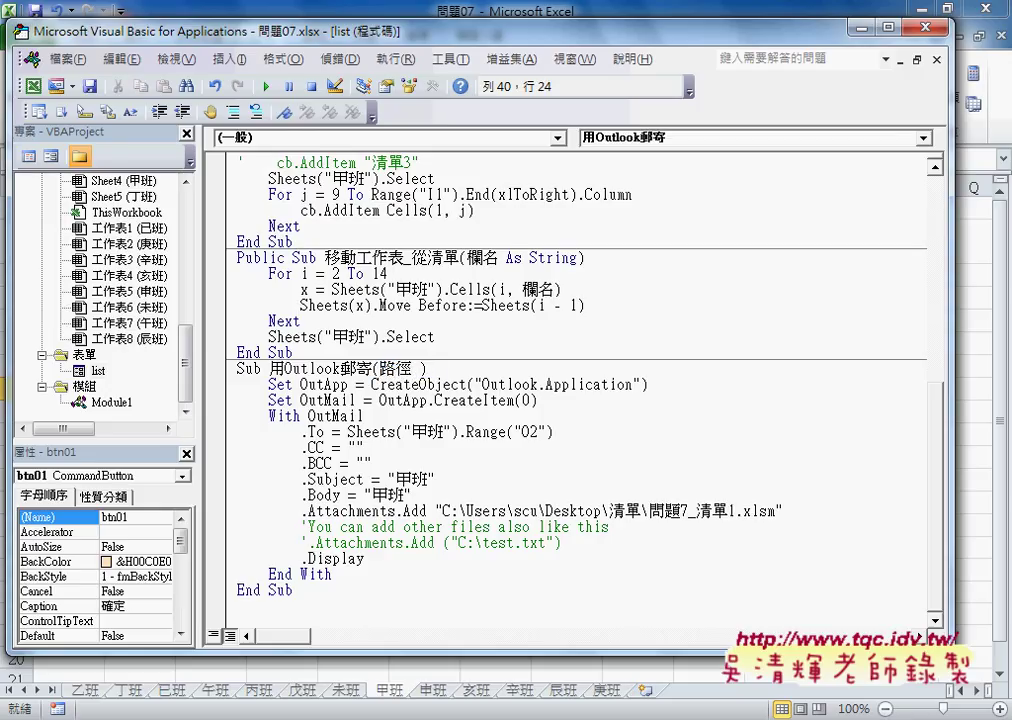
pyautogui.write('as ')
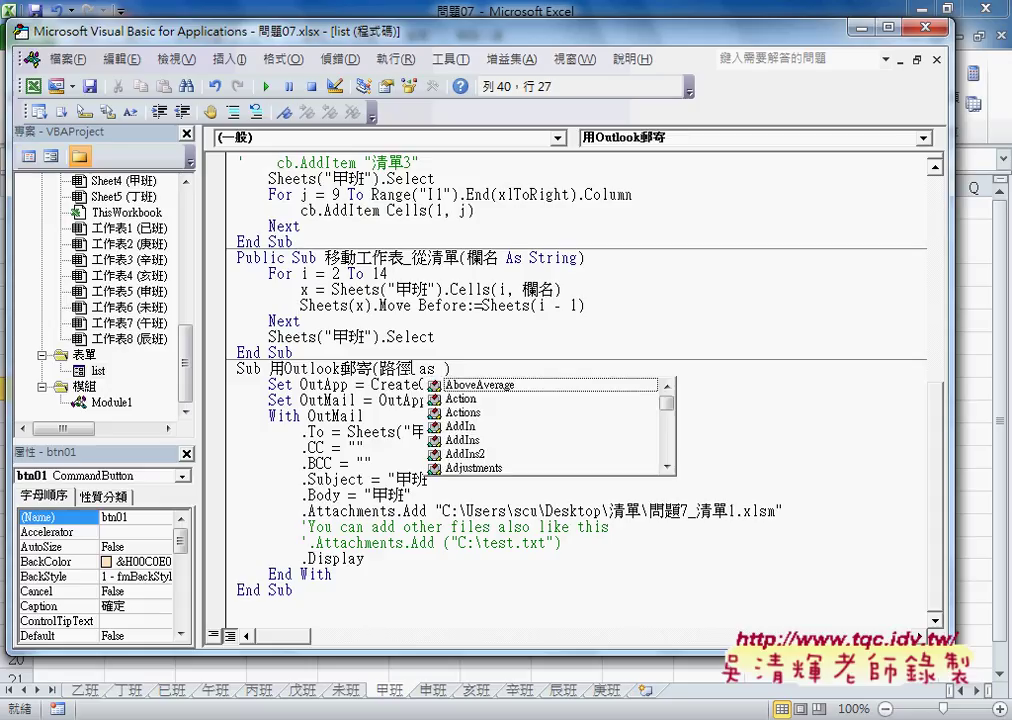
pyautogui.write('syr')
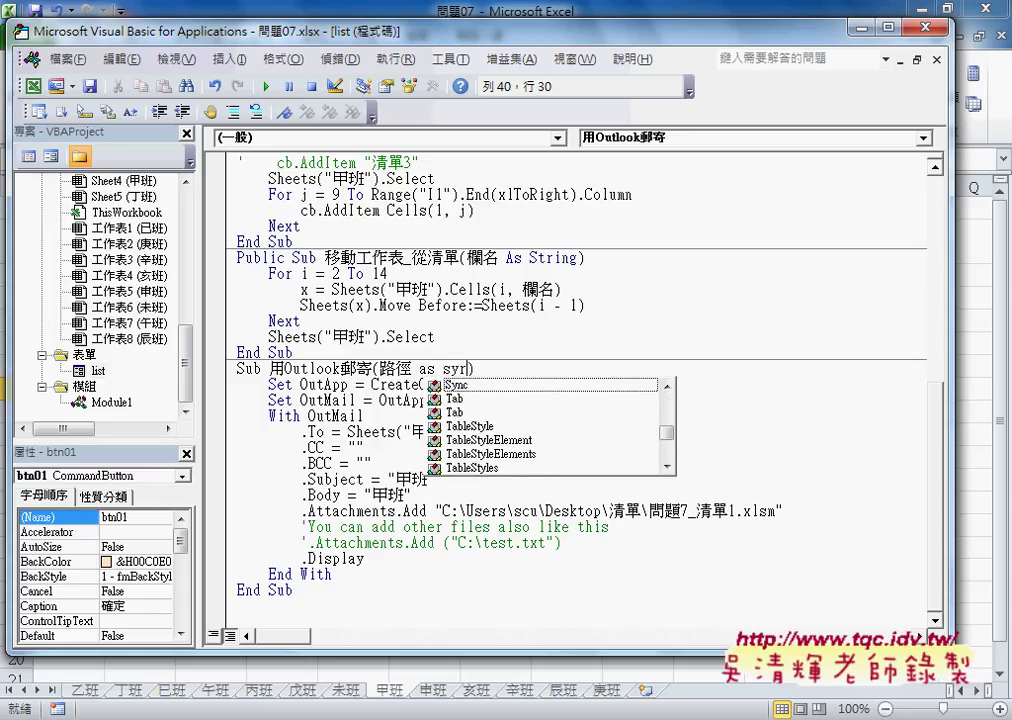
pyautogui.press('BackSpace')
pyautogui.press('BackSpace')
pyautogui.write('t')
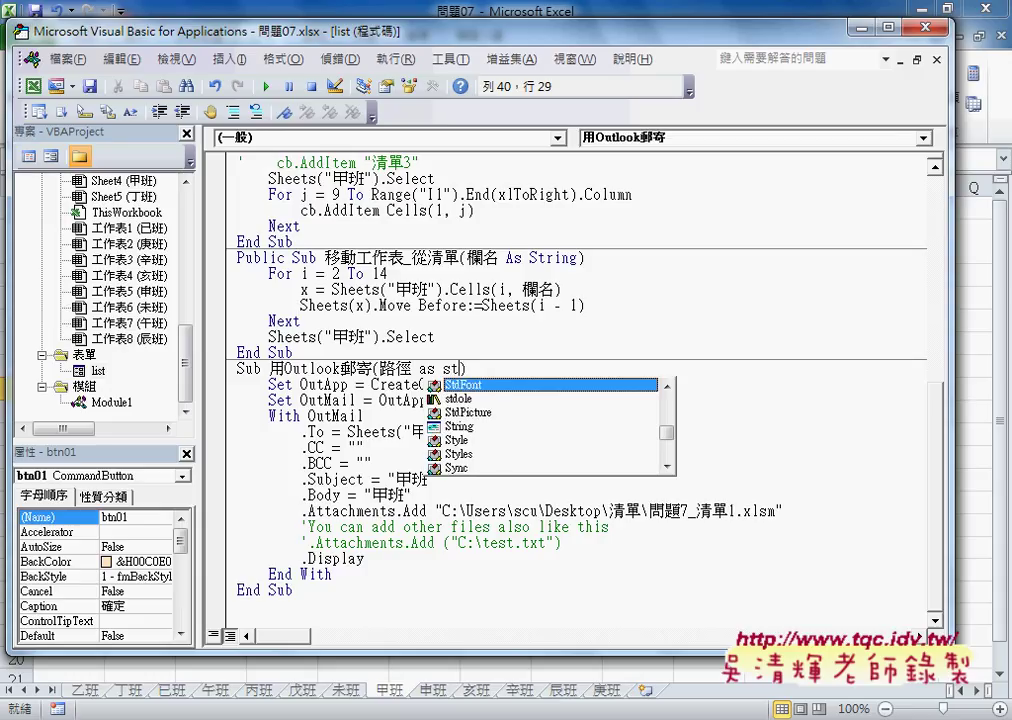
pyautogui.write('ring')
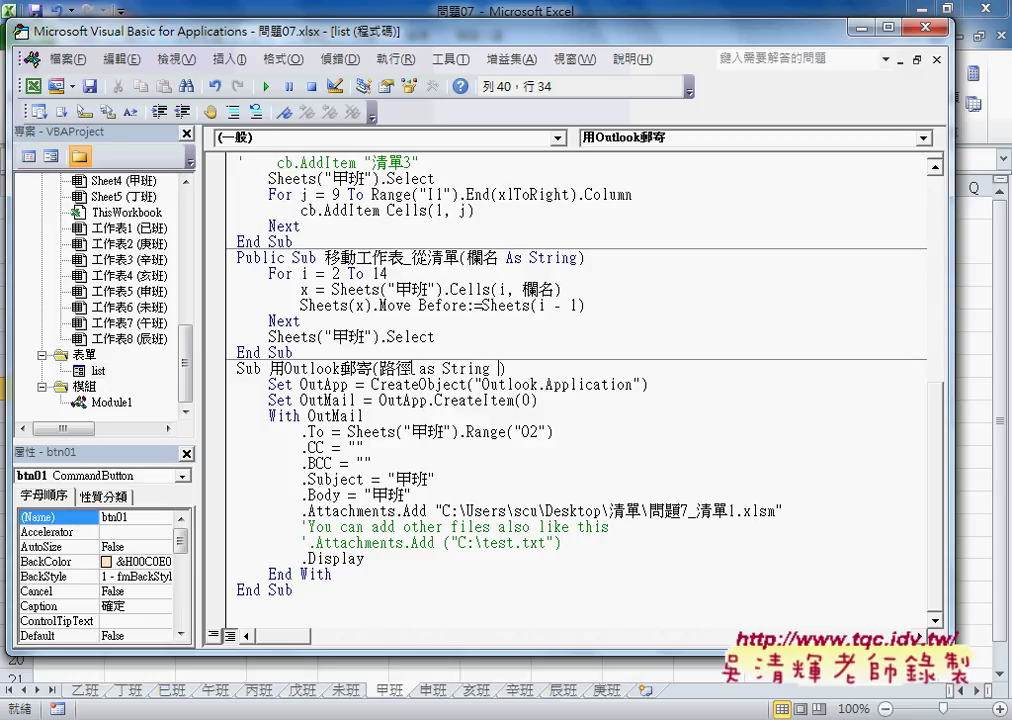
# Replace the hard-coded path in .Attachments.Add with 路徑
pyautogui.moveTo(412, 370); pyautogui.dragTo(390, 372)
pyautogui.hotkey('ctrl', 'c')
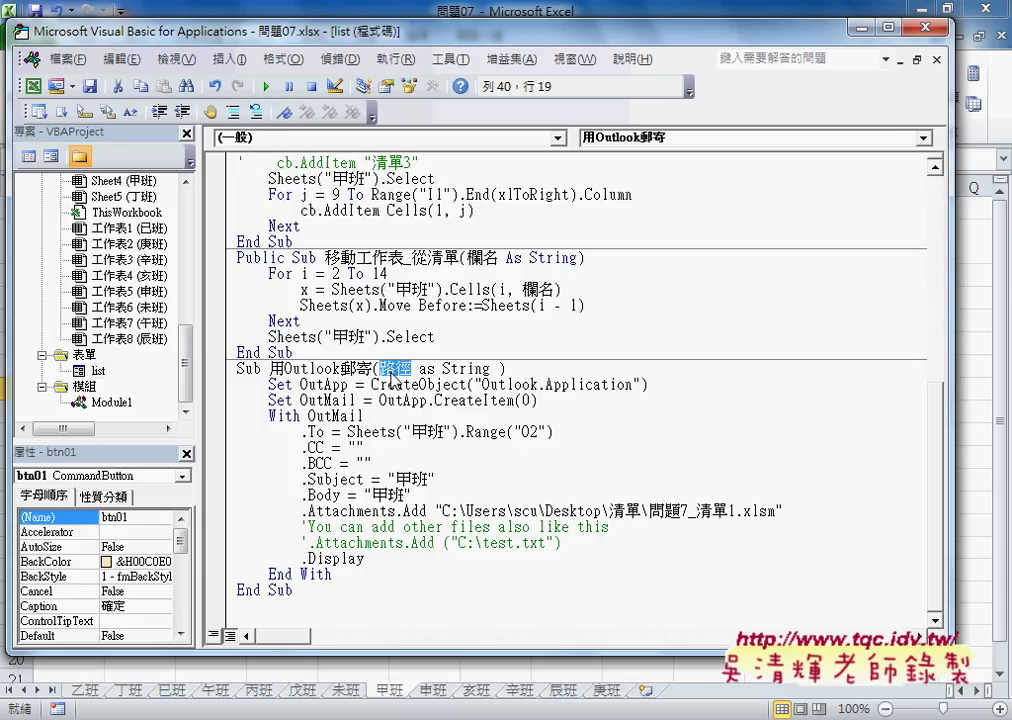
pyautogui.moveTo(783, 511); pyautogui.dragTo(442, 511)
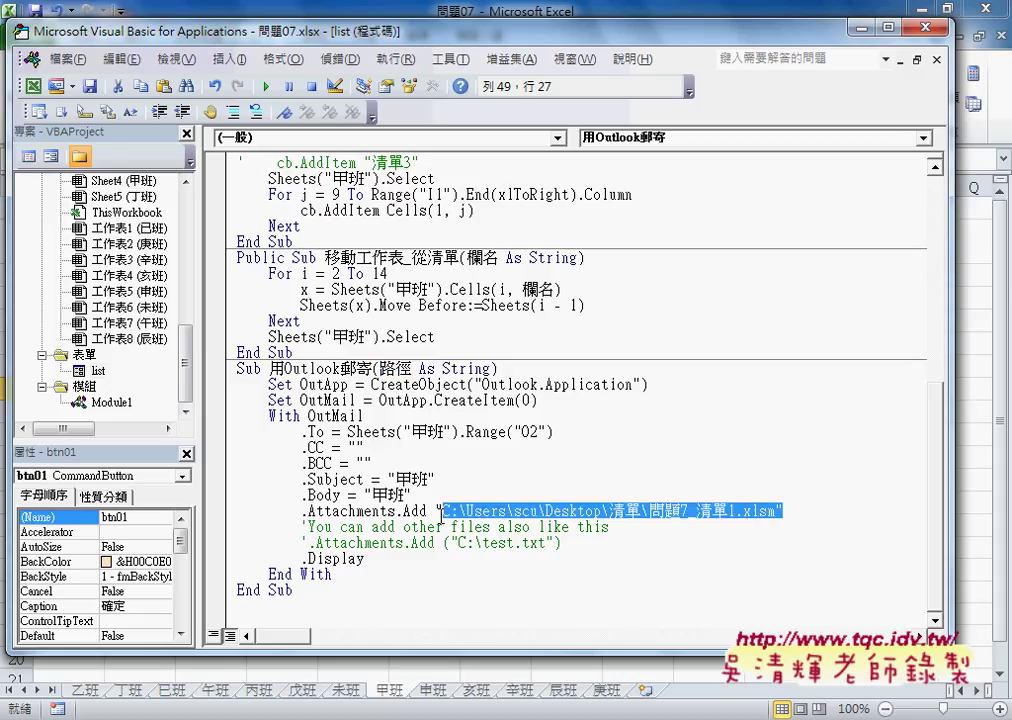
pyautogui.hotkey('ctrl', 'v')
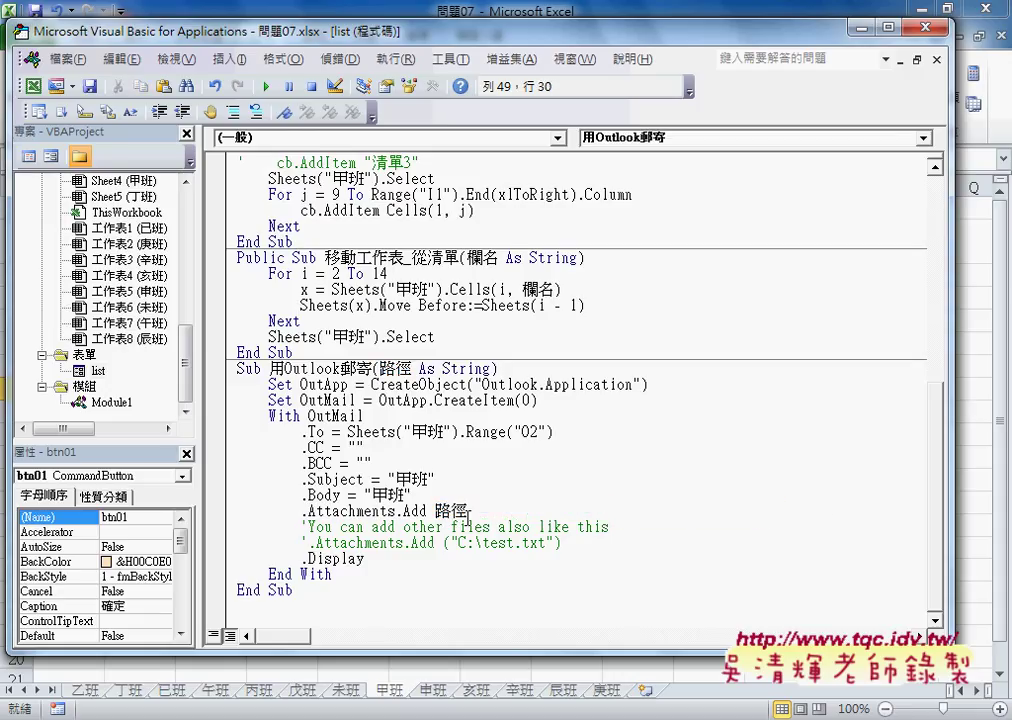
pyautogui.doubleClick(460, 512)
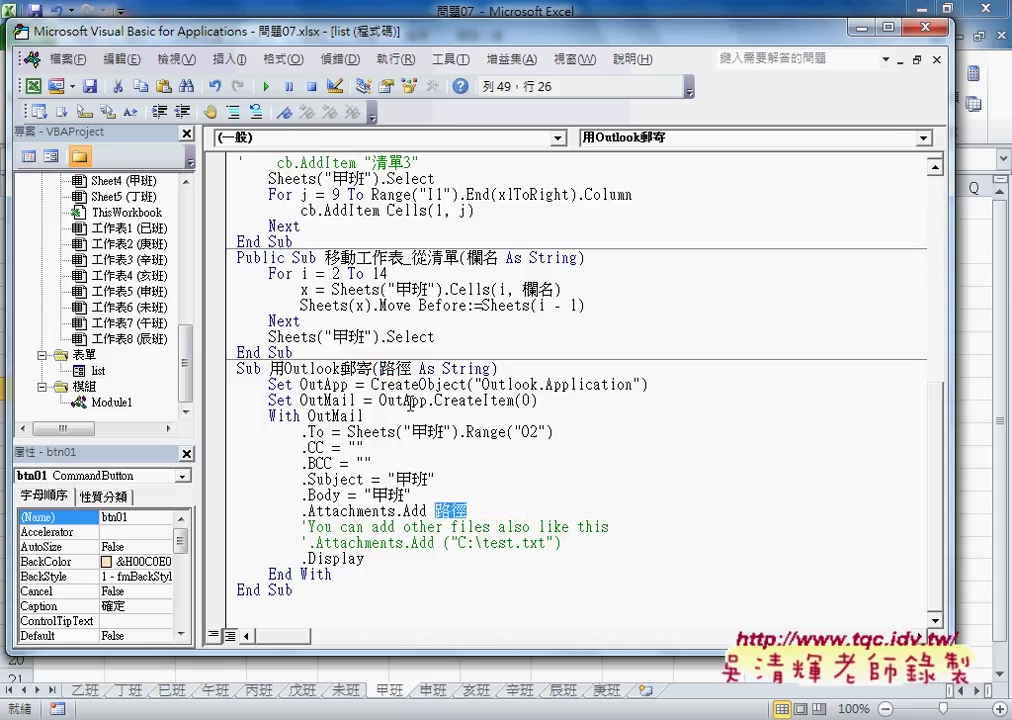
pyautogui.moveTo(379, 369); pyautogui.dragTo(490, 369)
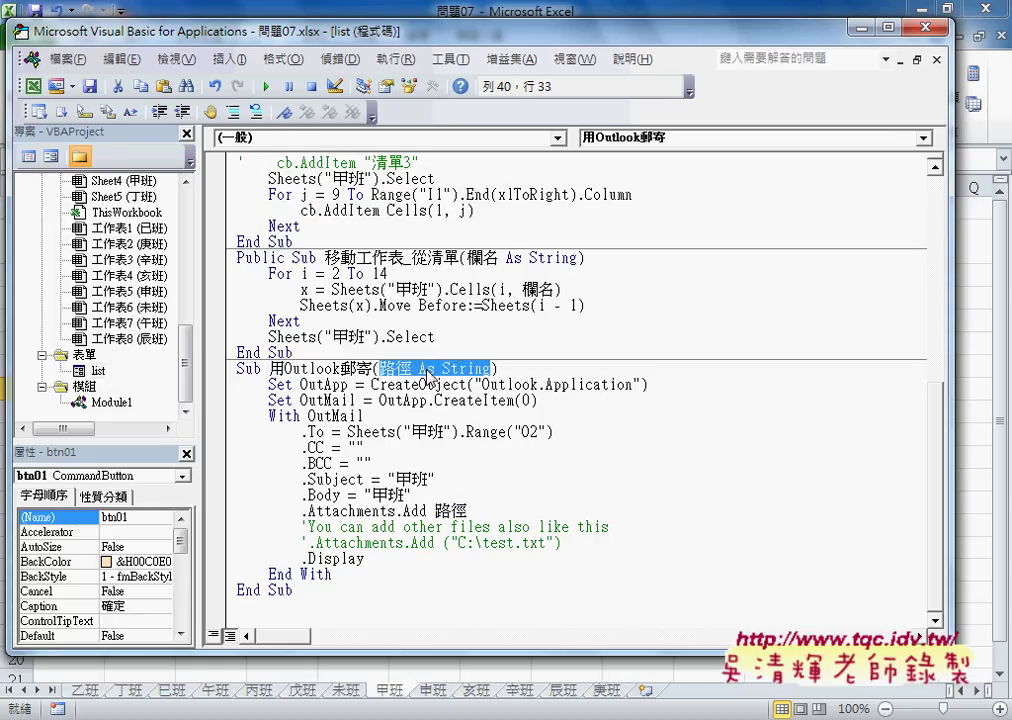
pyautogui.moveTo(268, 369); pyautogui.dragTo(373, 369)
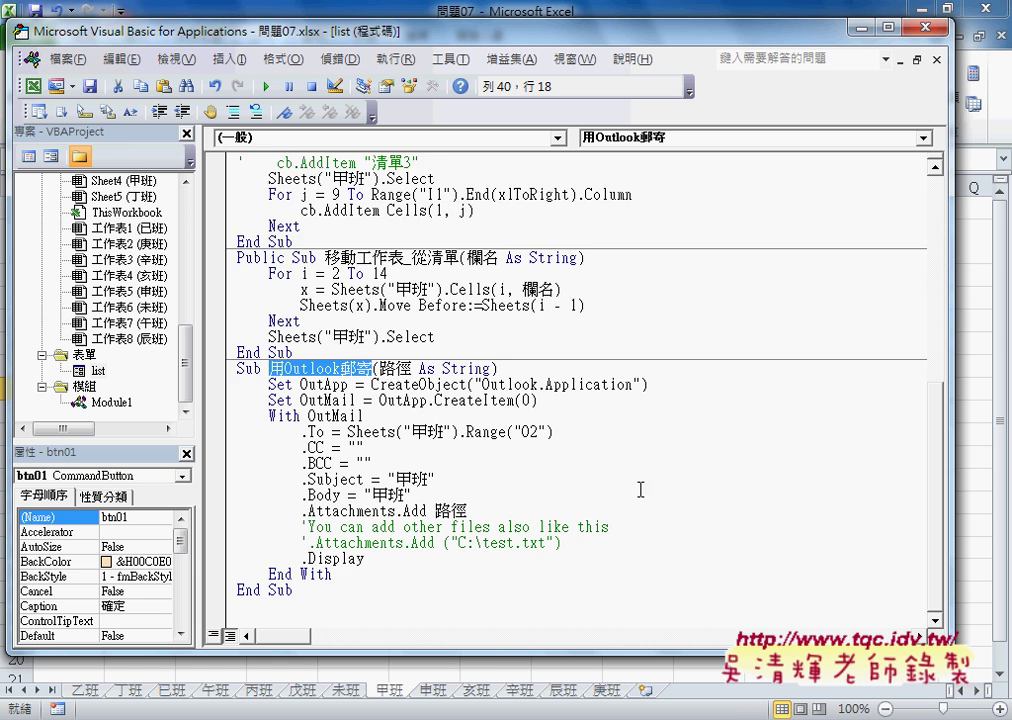
pyautogui.scroll(8, 505, 387)
# Add Call 用Outlook郵寄 below the first SaveCopyAs line, passing the same .xlsm save path
pyautogui.click(886, 226)
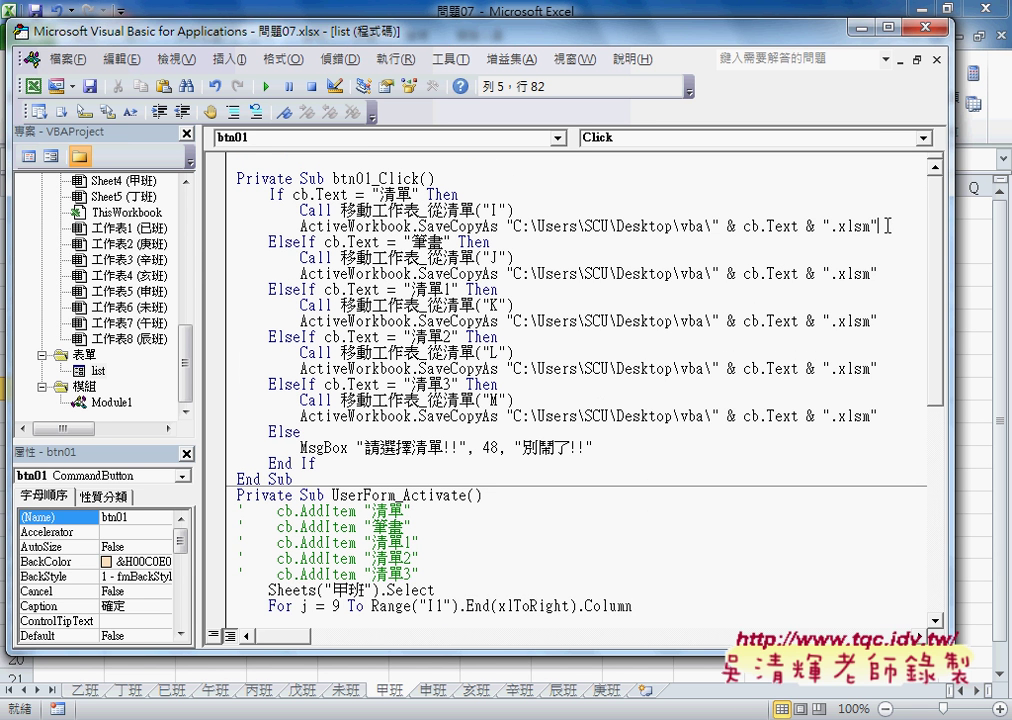
pyautogui.press('Return')
pyautogui.write('c')
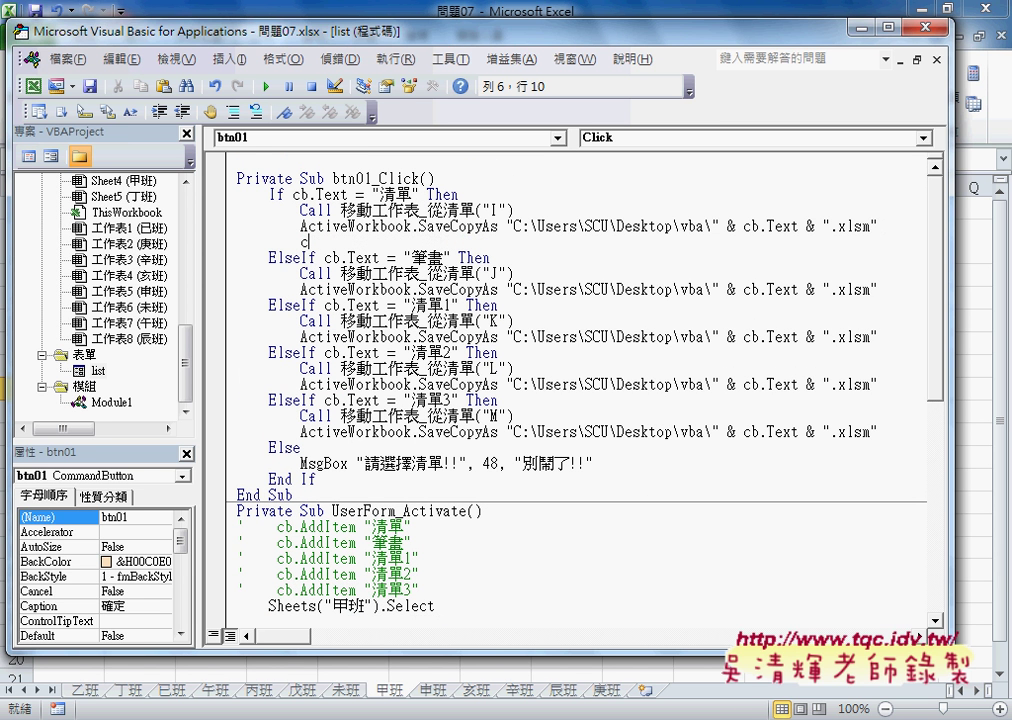
pyautogui.write('all ')
pyautogui.write('用Outlook郵寄')
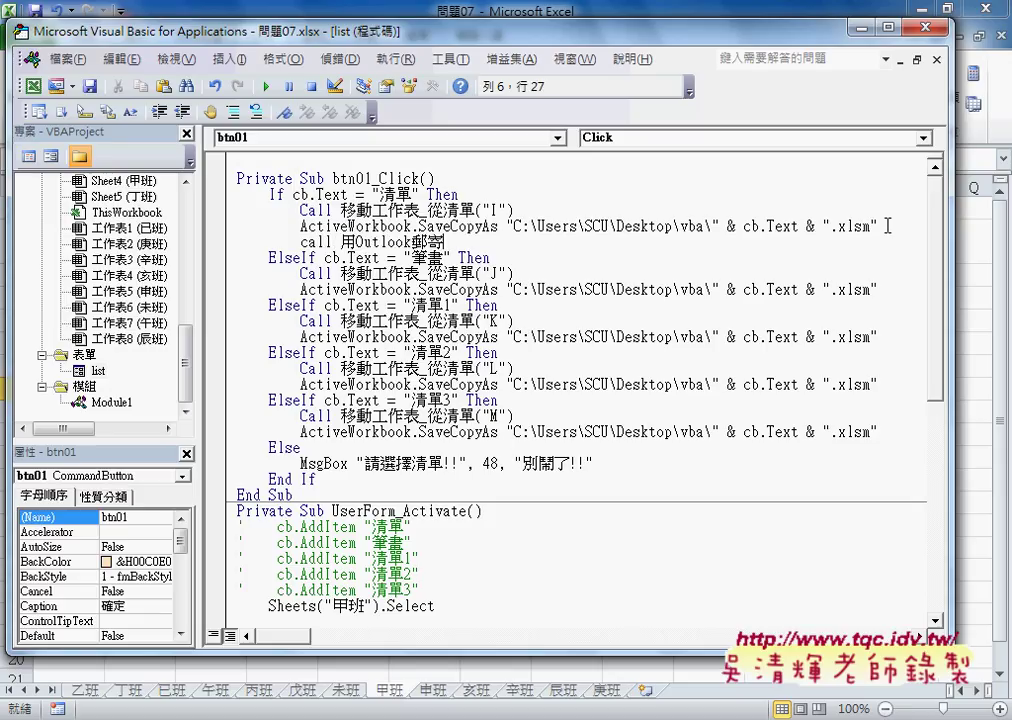
pyautogui.write('(')
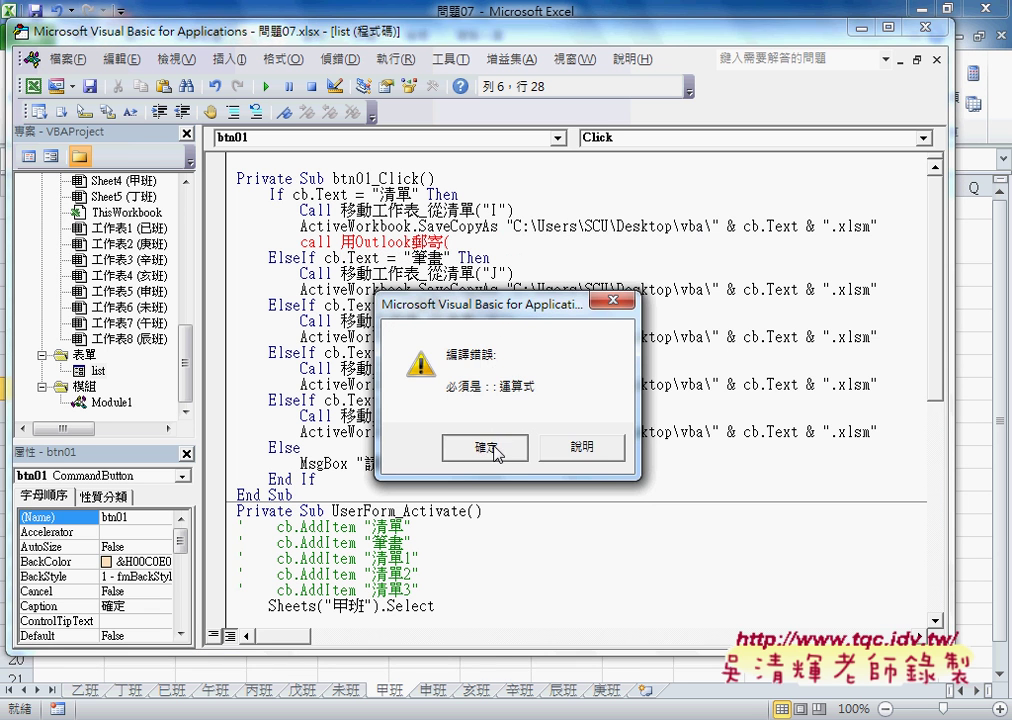
pyautogui.click(490, 447)
pyautogui.moveTo(507, 226); pyautogui.dragTo(886, 226)
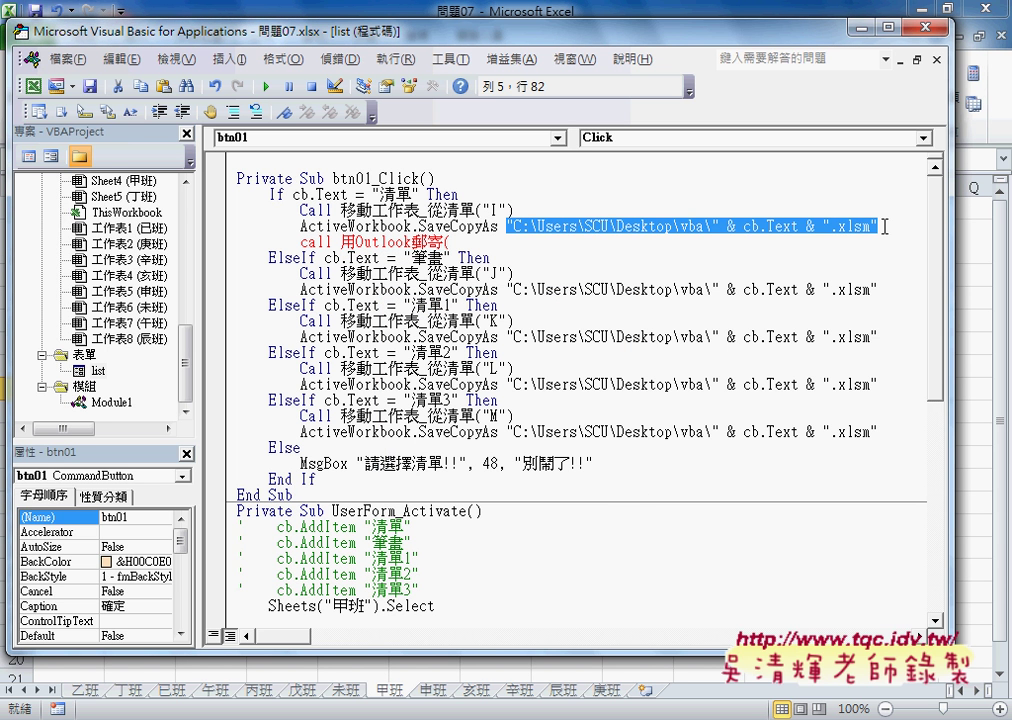
pyautogui.hotkey('ctrl', 'c')
pyautogui.click(488, 243)
pyautogui.hotkey('ctrl', 'v')
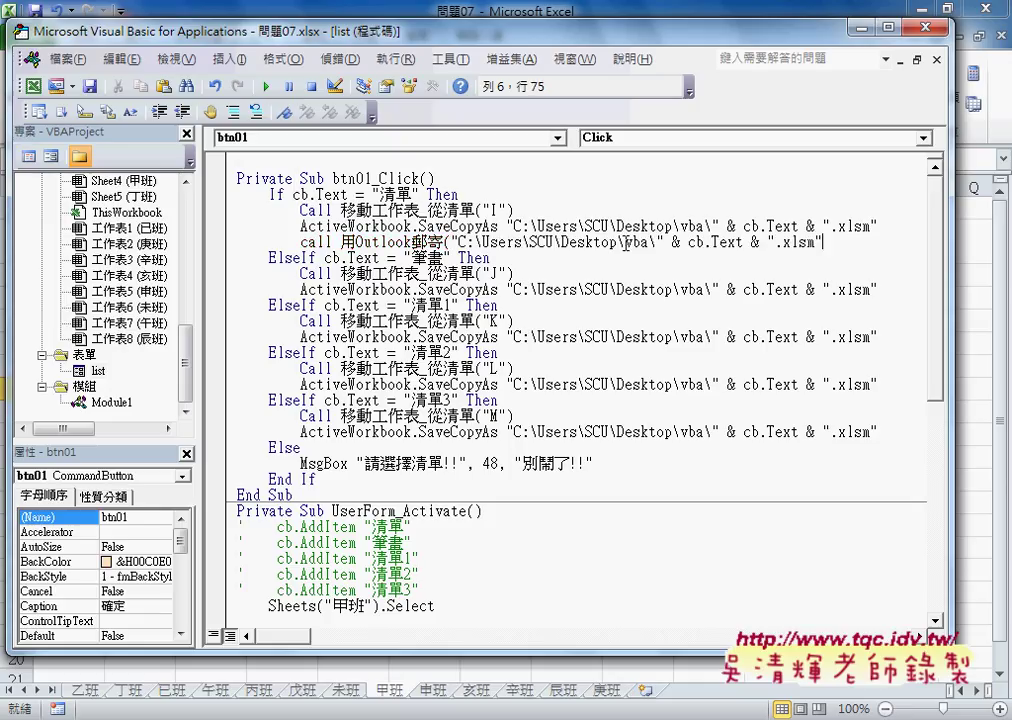
pyautogui.write(')')
pyautogui.press('Down')
pyautogui.press('Down')
pyautogui.press('Down')
# Compare the new Call line's path argument with 路徑 in the attachment line
pyautogui.moveTo(287, 241); pyautogui.dragTo(846, 246)
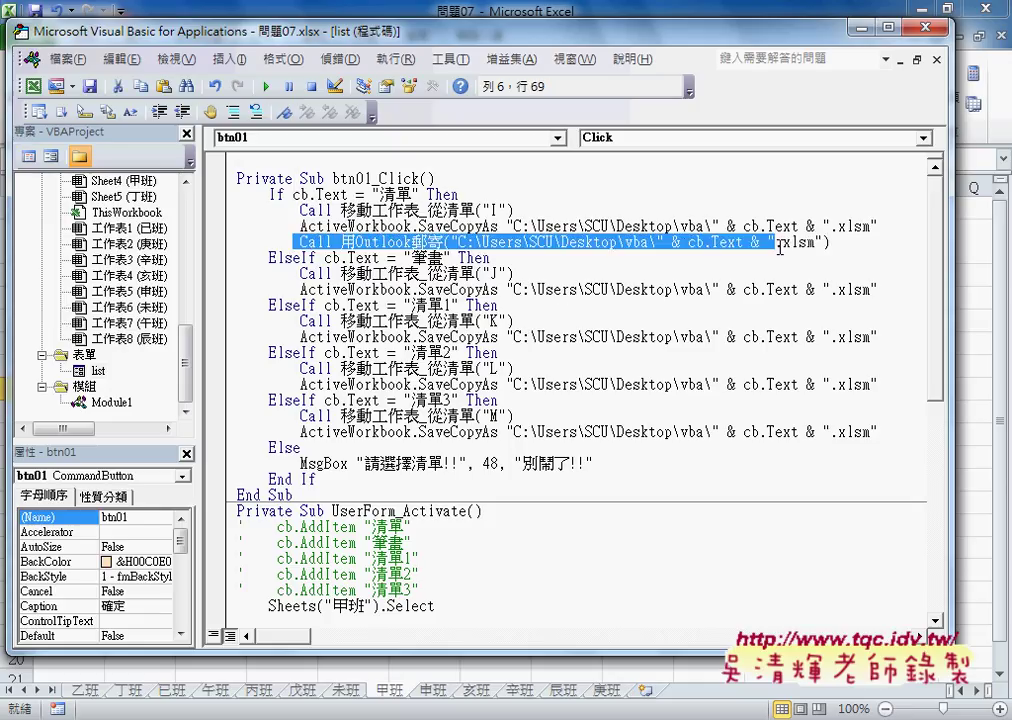
pyautogui.click(657, 226)
pyautogui.moveTo(822, 242); pyautogui.dragTo(557, 242)
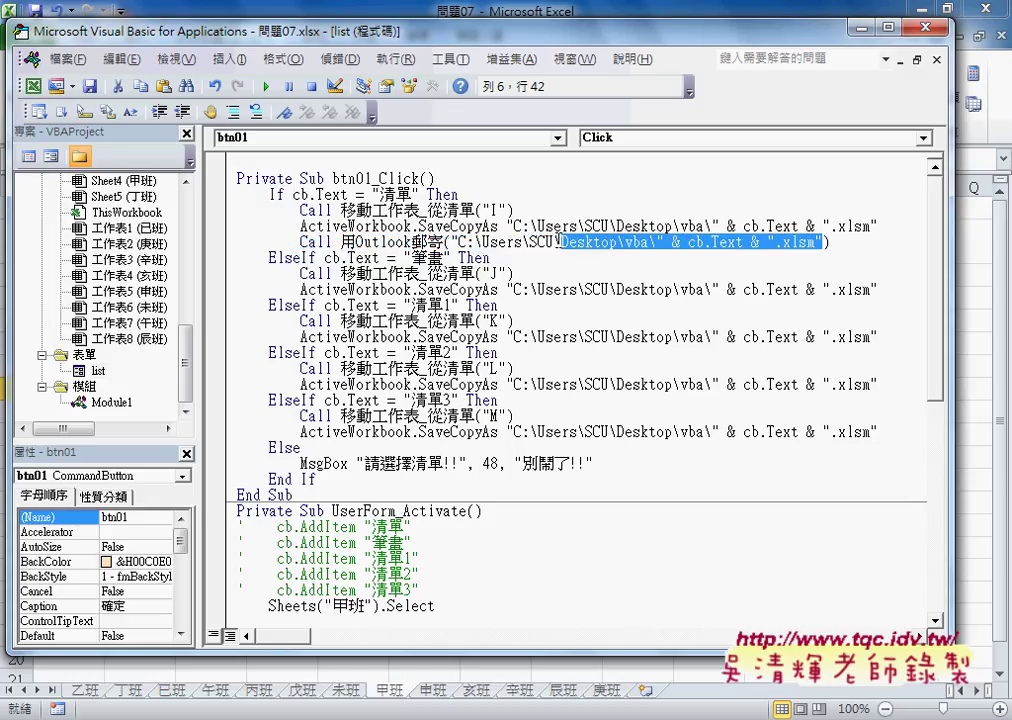
pyautogui.click(452, 226)
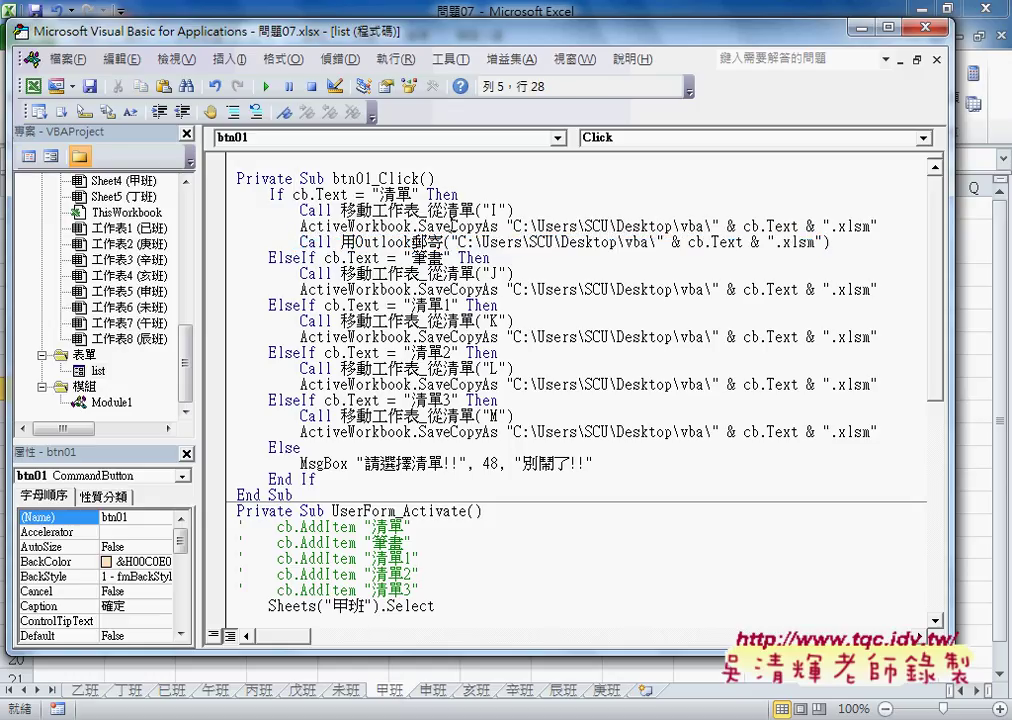
pyautogui.click(465, 242)
pyautogui.scroll(-2, 495, 384)
pyautogui.scroll(-5, 526, 462)
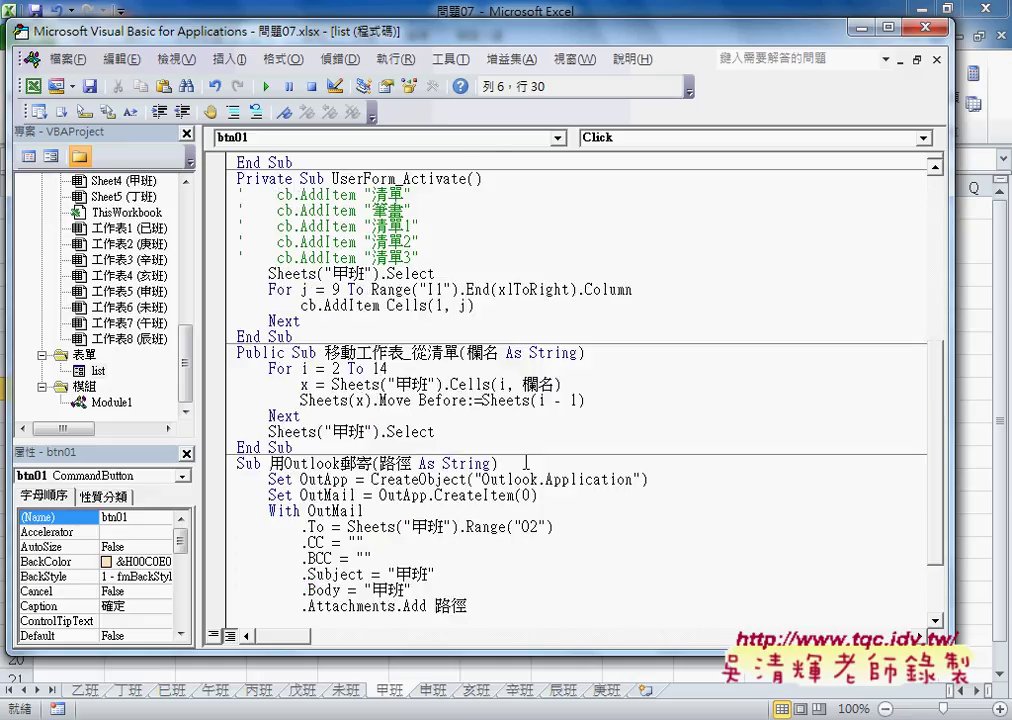
pyautogui.scroll(-2, 561, 502)
pyautogui.doubleClick(452, 511)
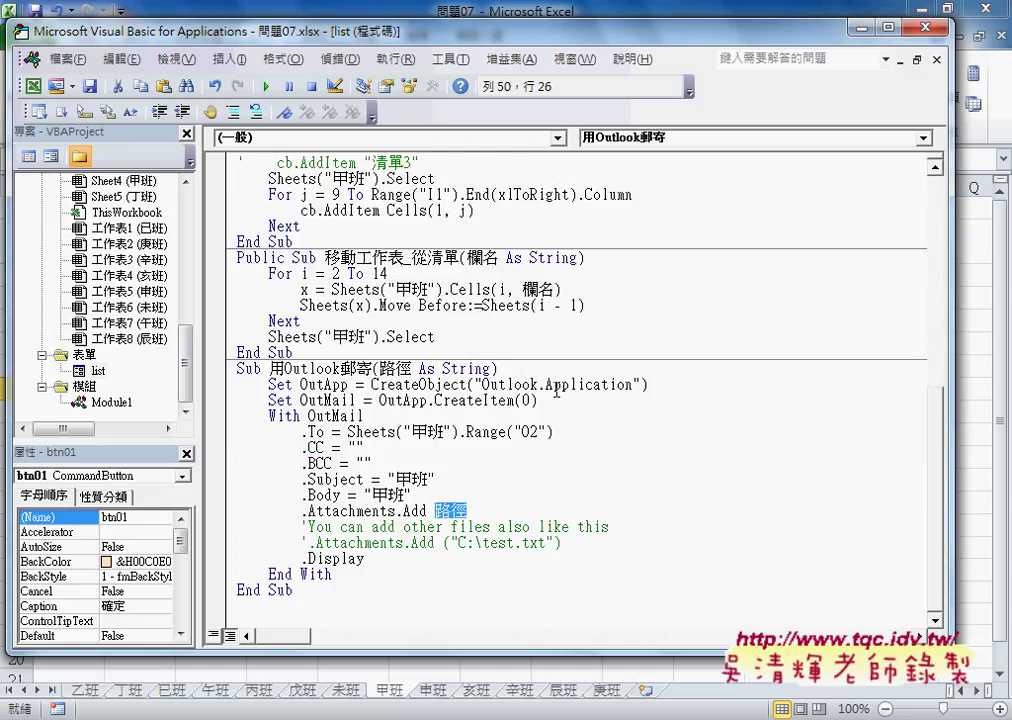
pyautogui.click(556, 388)
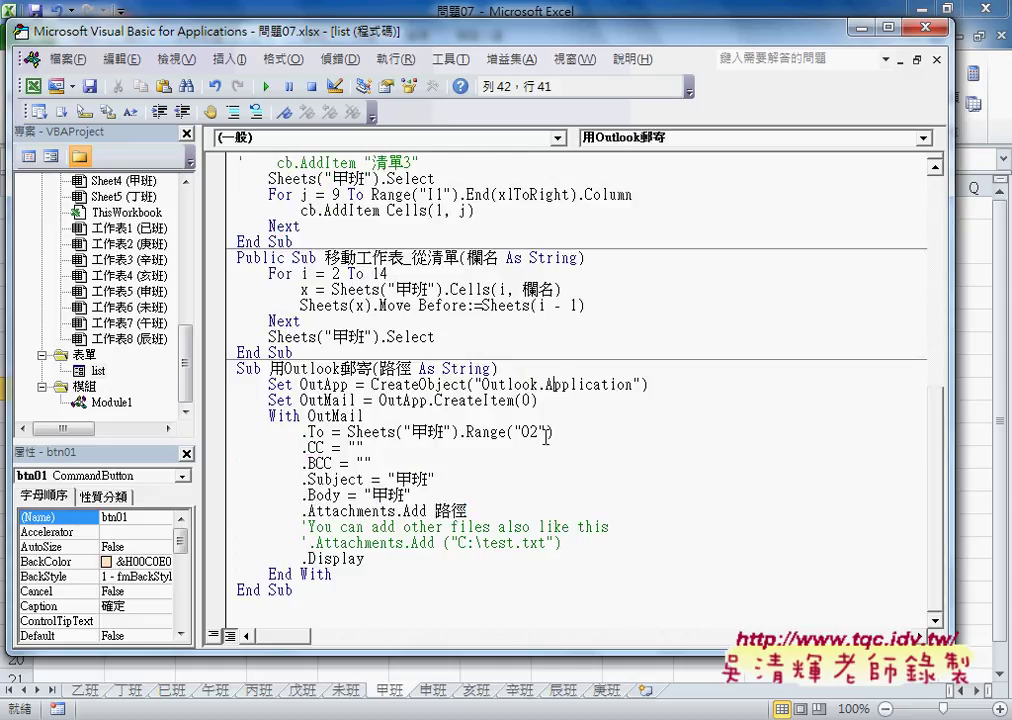
pyautogui.doubleClick(452, 511)
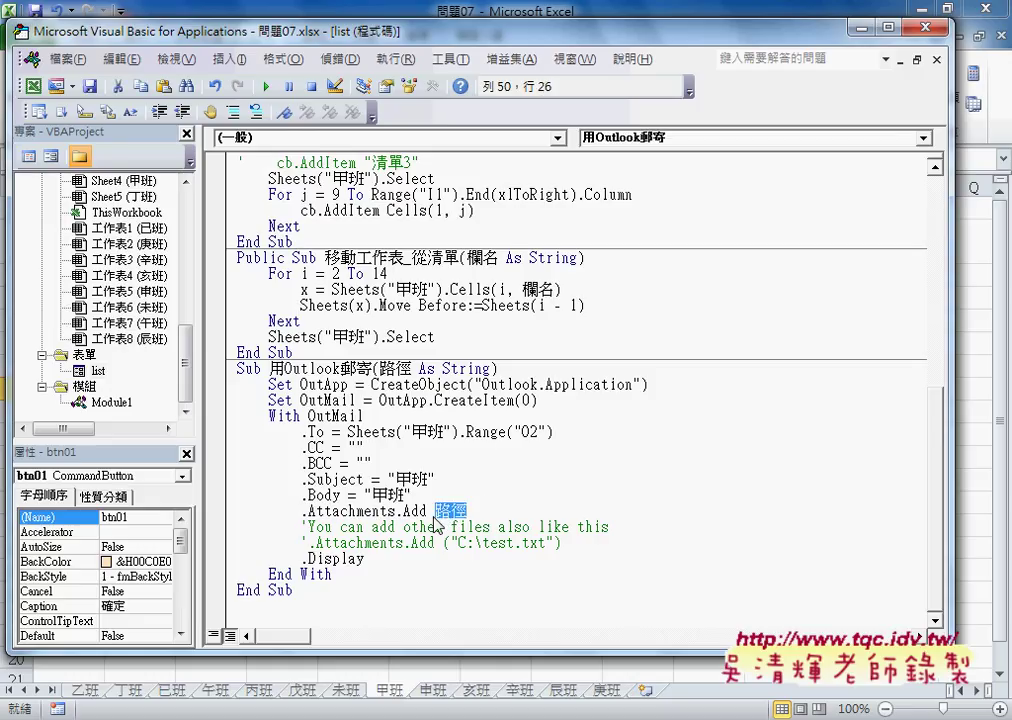
# Browse the Microsoft Office programs in the Start menu's All Programs list, then return to the VBA code
pyautogui.press('super')
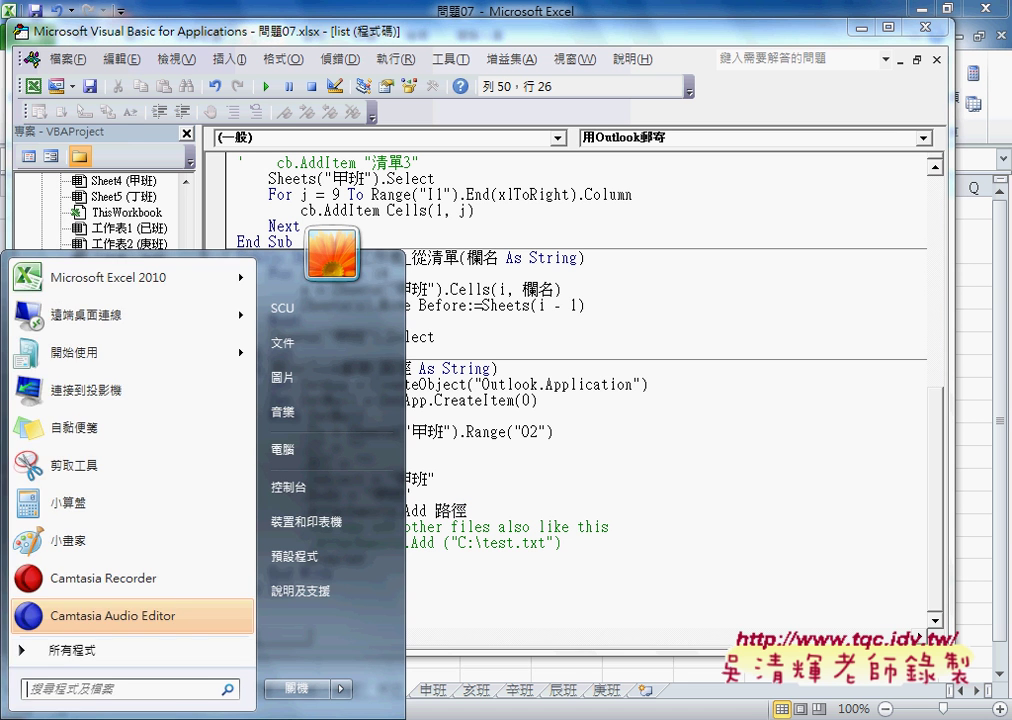
pyautogui.click(117, 653)
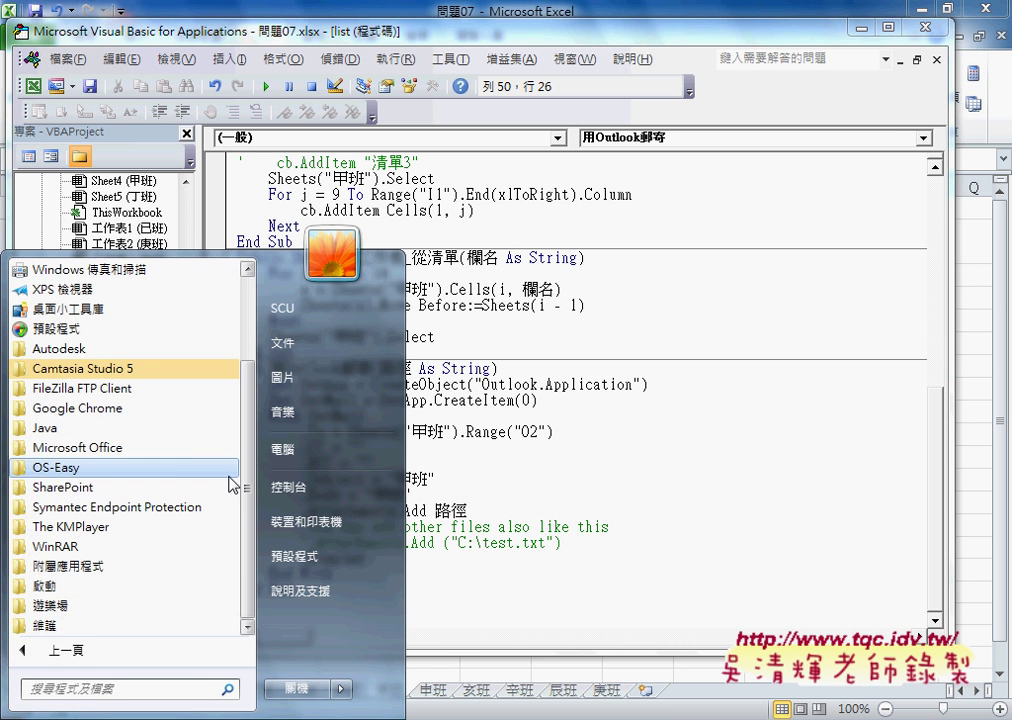
pyautogui.click(90, 447)
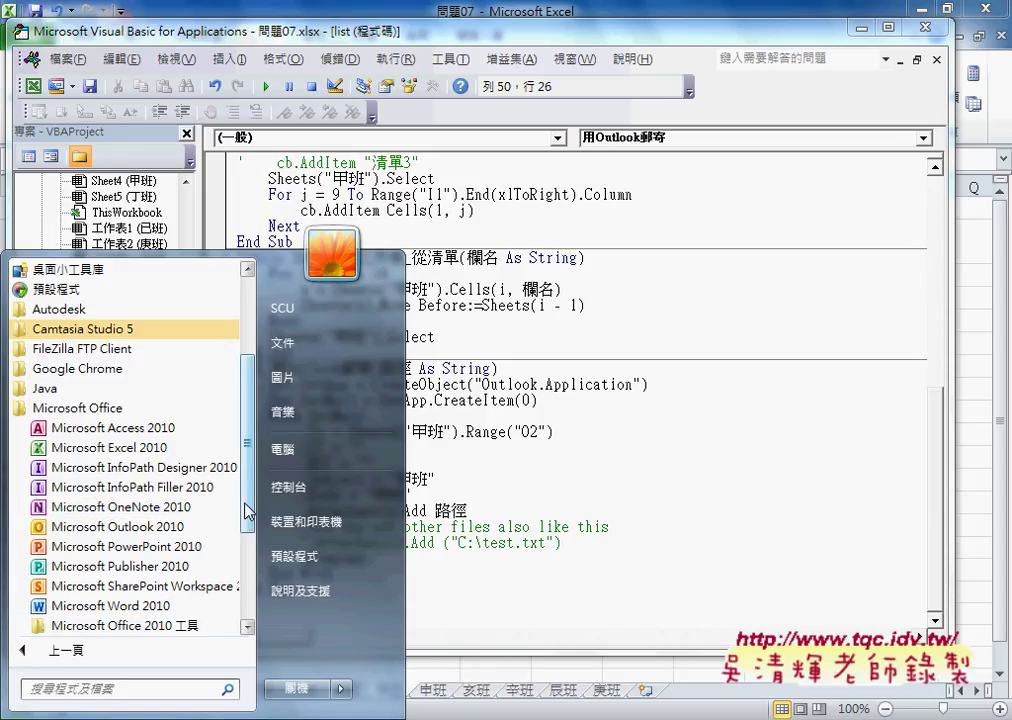
pyautogui.scroll(-1, 250, 545)
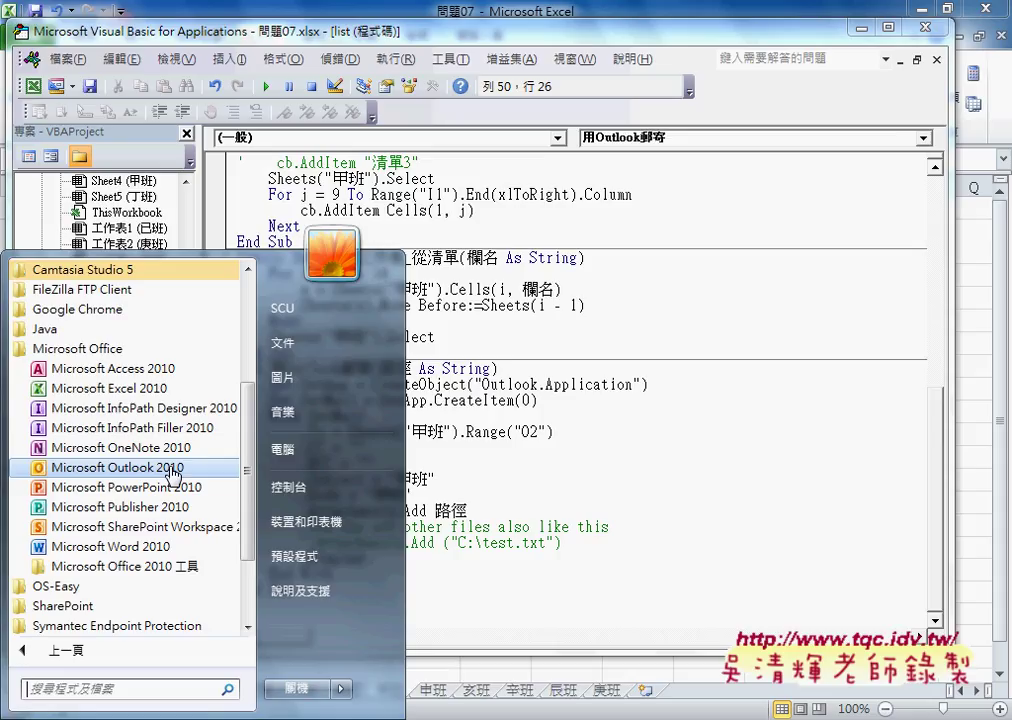
pyautogui.click(538, 482)
# Locate the file path used on the SaveCopyAs line and in the Outlook mail call
pyautogui.scroll(2, 538, 481)
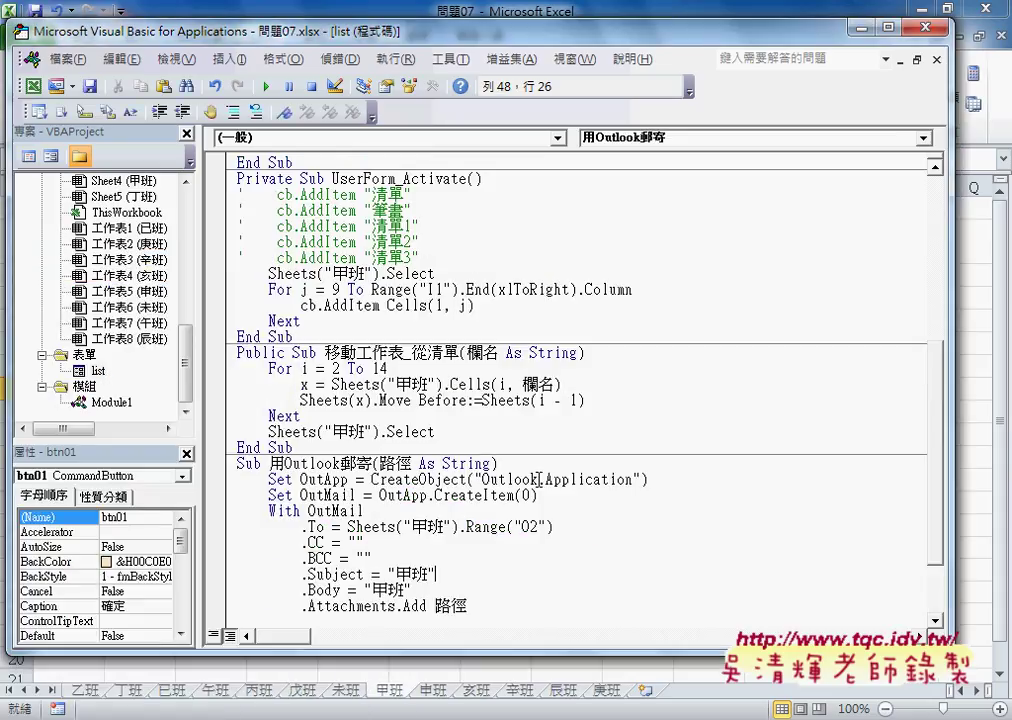
pyautogui.scroll(5, 538, 481)
pyautogui.scroll(2, 538, 481)
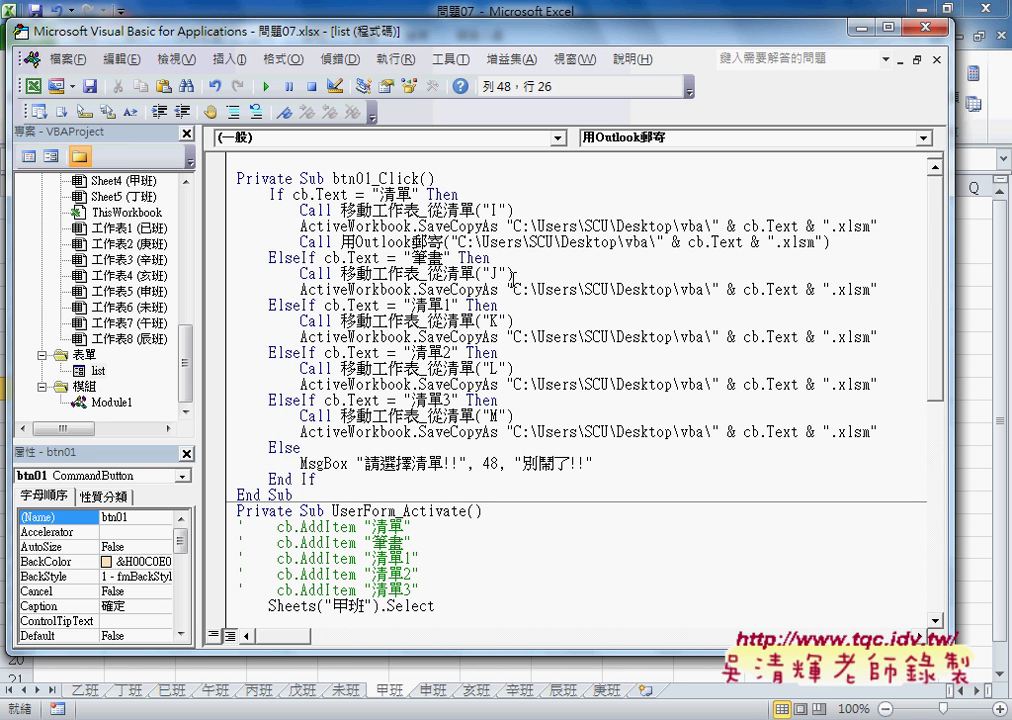
pyautogui.moveTo(513, 226); pyautogui.dragTo(870, 226)
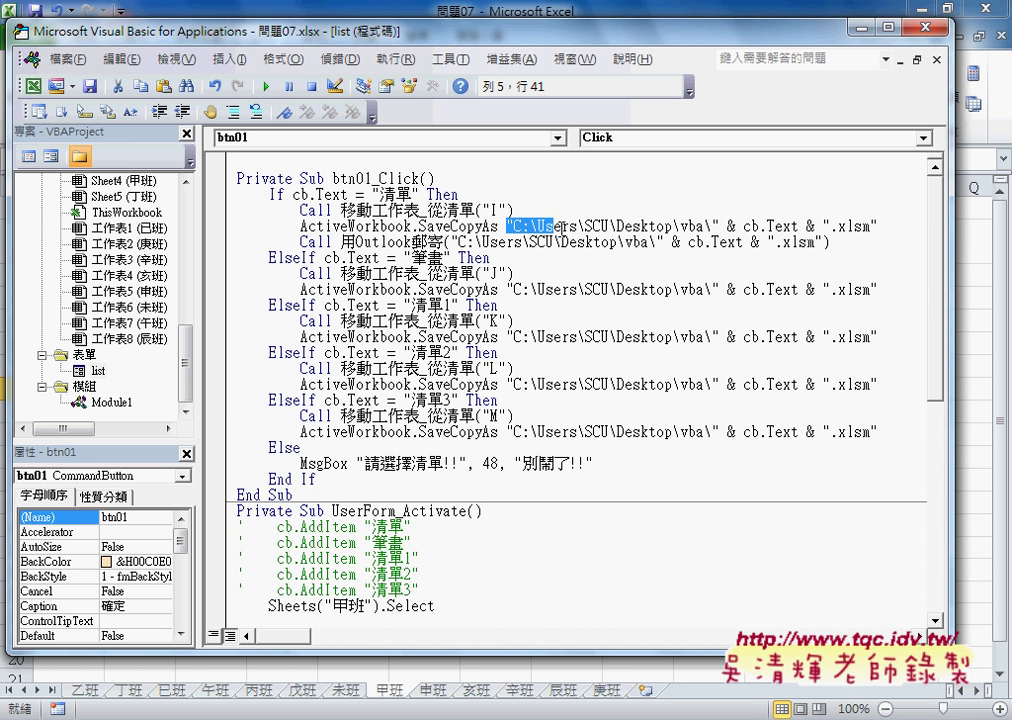
pyautogui.click(838, 241)
pyautogui.moveTo(780, 241)
pyautogui.mouseDown()
pyautogui.moveTo(445, 241)
pyautogui.moveTo(825, 243)
pyautogui.mouseUp()
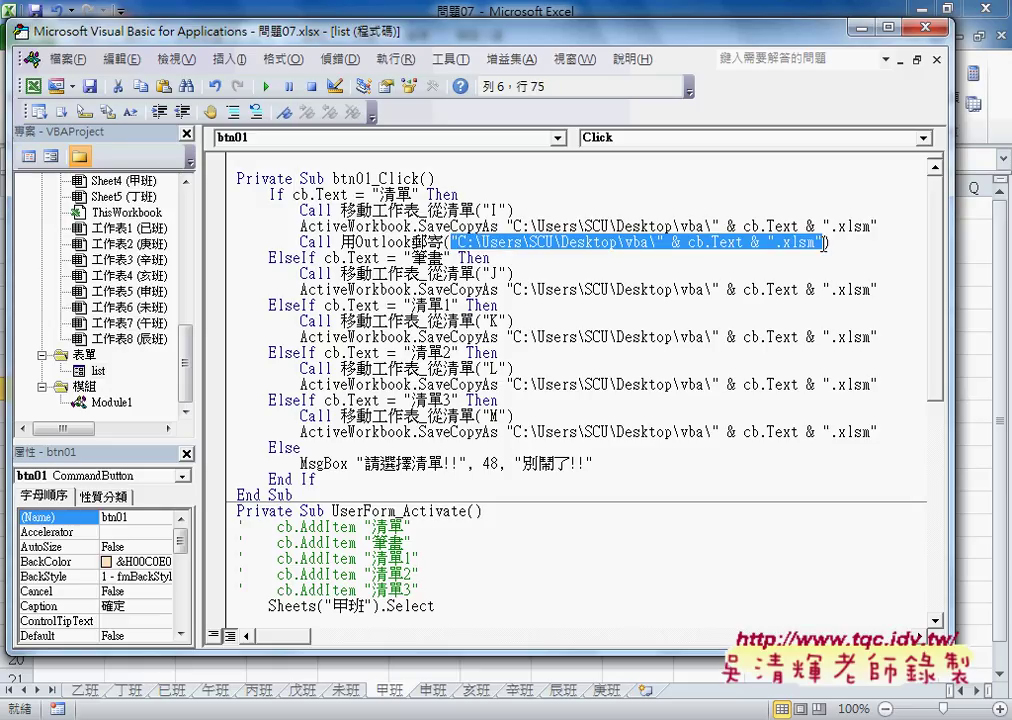
pyautogui.click(636, 296)
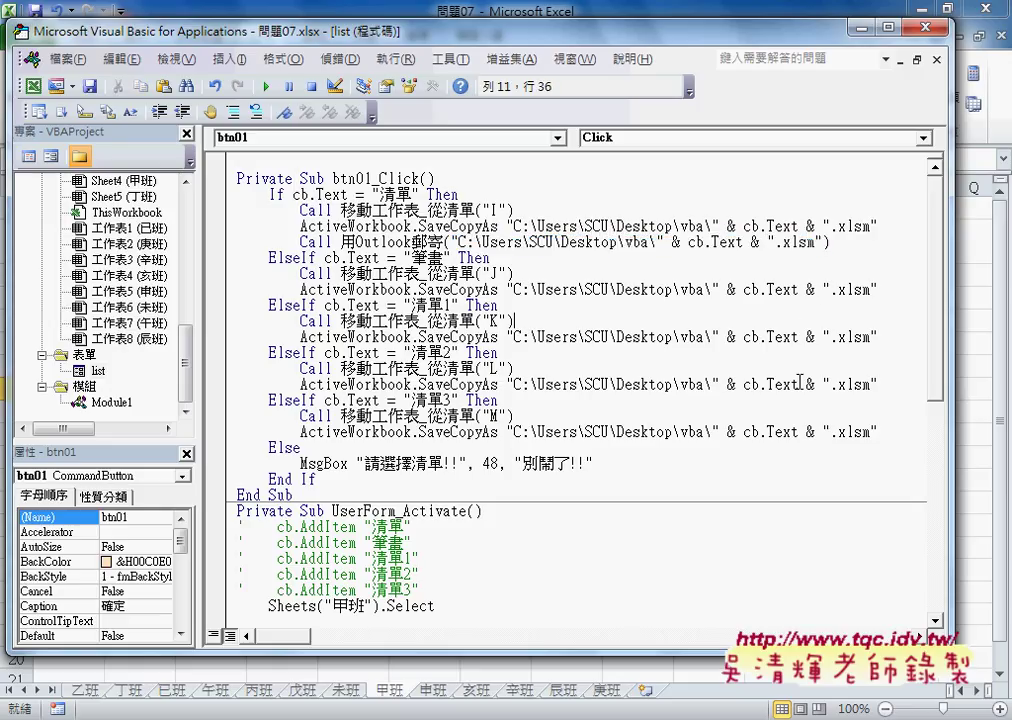
# Add a path= line under btn01_Click and move the SaveCopyAs path string onto it
pyautogui.click(463, 178)
pyautogui.press('Return')
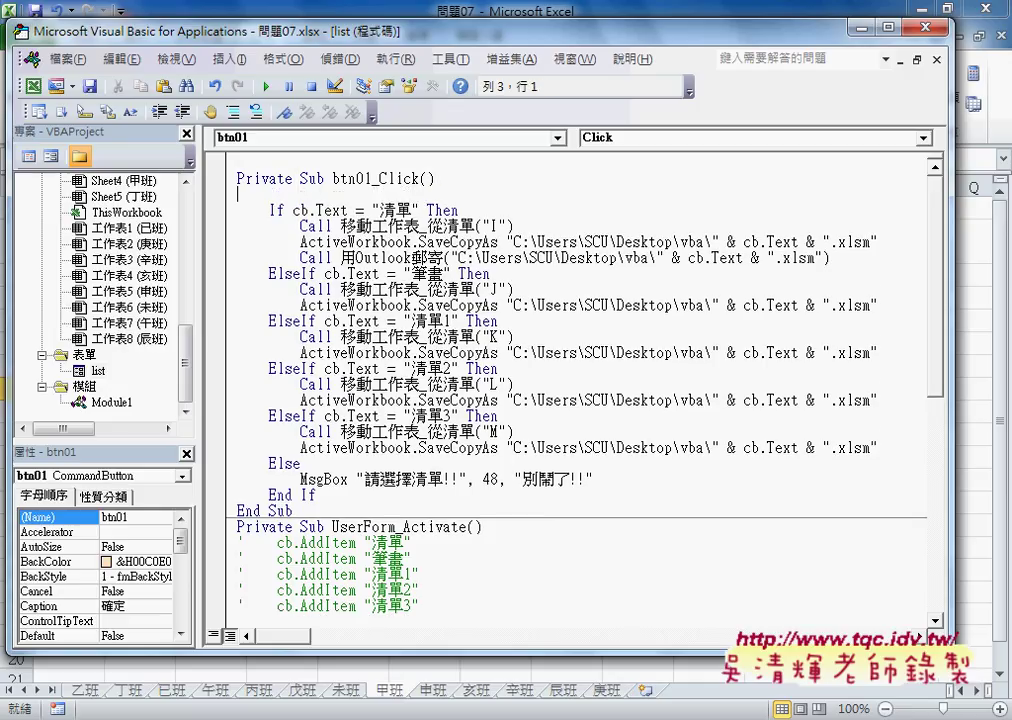
pyautogui.press('Tab')
pyautogui.write('path')
pyautogui.write('=')
pyautogui.click(860, 256)
pyautogui.click(486, 447)
pyautogui.moveTo(880, 242); pyautogui.dragTo(500, 242)
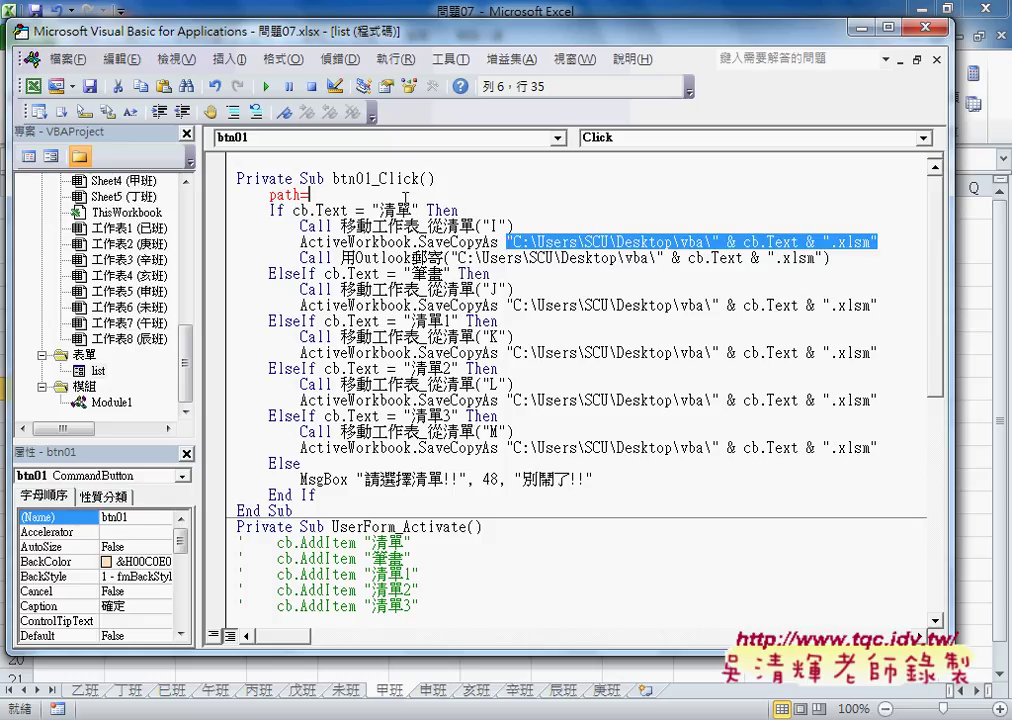
pyautogui.moveTo(690, 242)
pyautogui.mouseDown()
pyautogui.moveTo(270, 194)
pyautogui.moveTo(527, 245)
pyautogui.mouseUp()
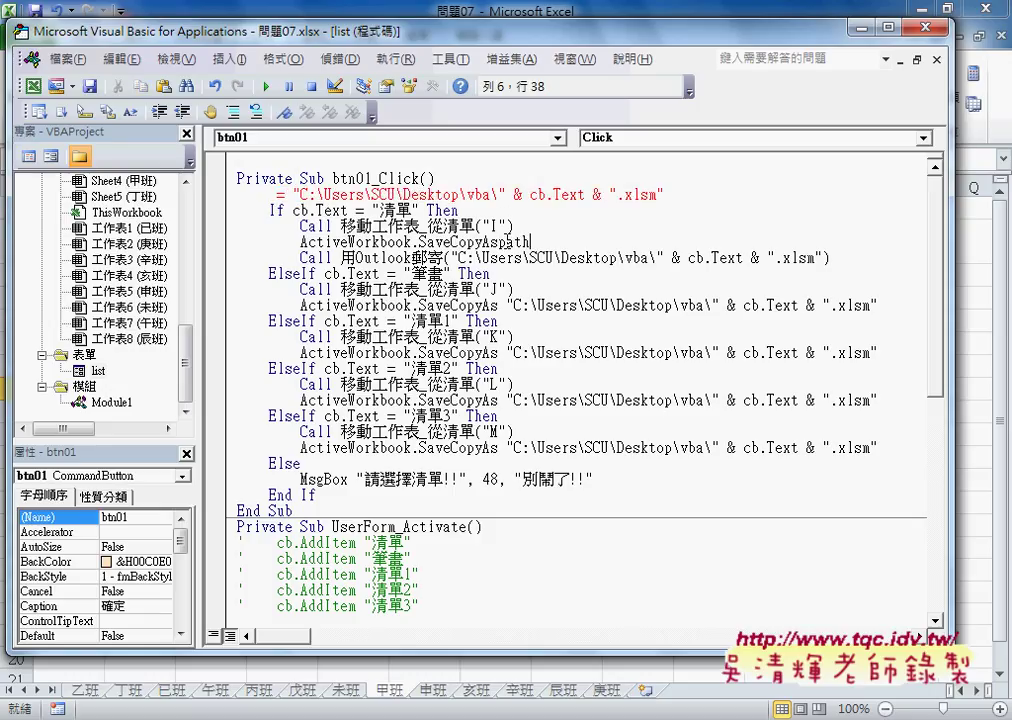
pyautogui.press('Left')
pyautogui.press('Left')
pyautogui.press('Left')
# Replace the path argument of the 用Outlook郵寄 call with Path
pyautogui.doubleClick(576, 245)
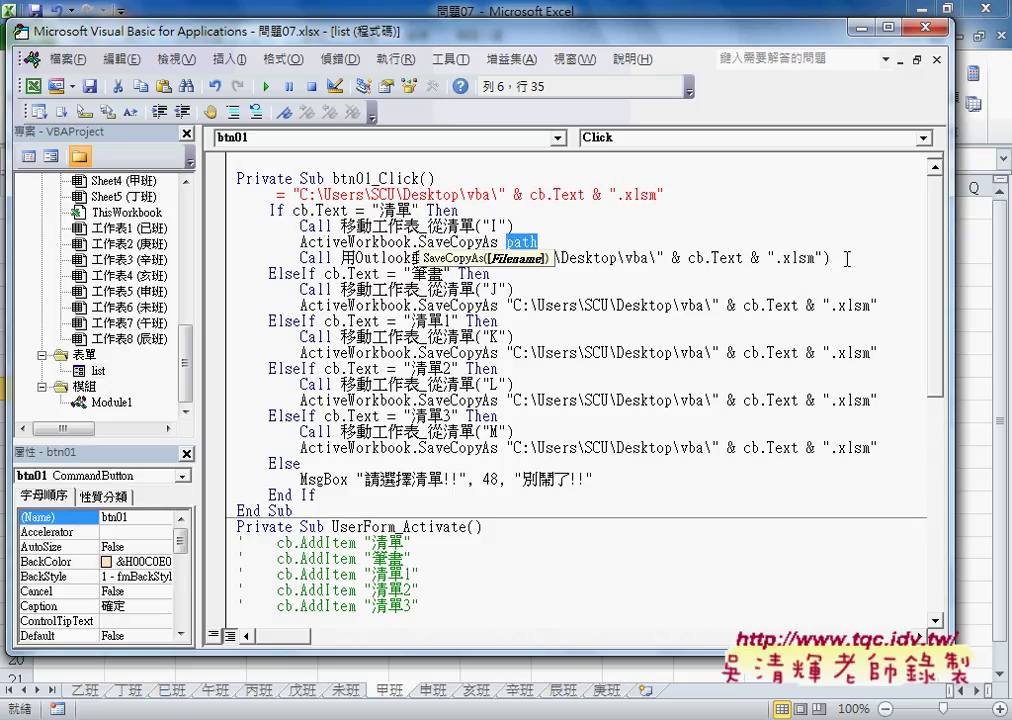
pyautogui.moveTo(821, 258); pyautogui.dragTo(466, 258)
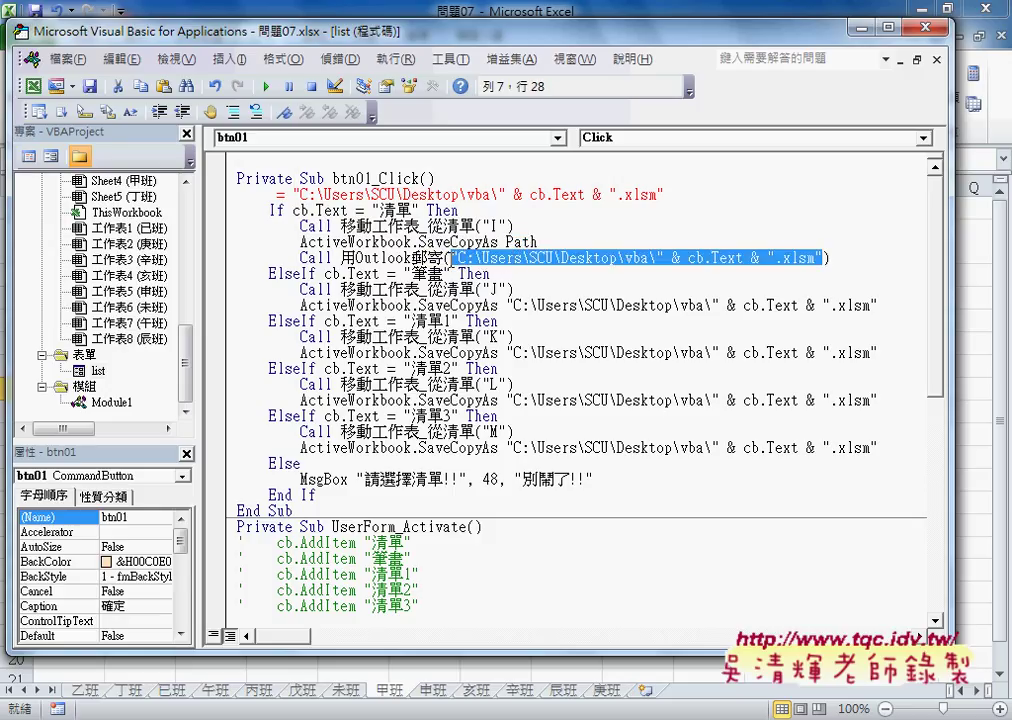
pyautogui.write('path')
pyautogui.press('Down')
pyautogui.press('Down')
pyautogui.press('Down')
pyautogui.press('End')
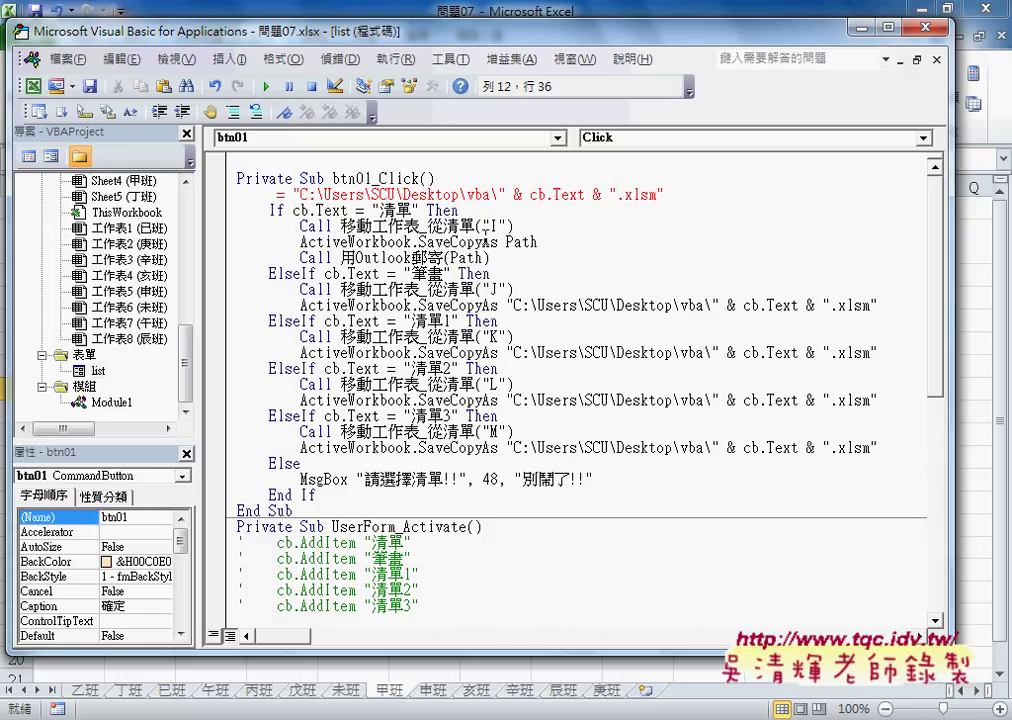
pyautogui.press('Up')
pyautogui.press('Up')
pyautogui.press('Up')
pyautogui.press('Home')
# Align the Path assignment line and check Path is used by SaveCopyAs and the mail call
pyautogui.doubleClick(476, 258)
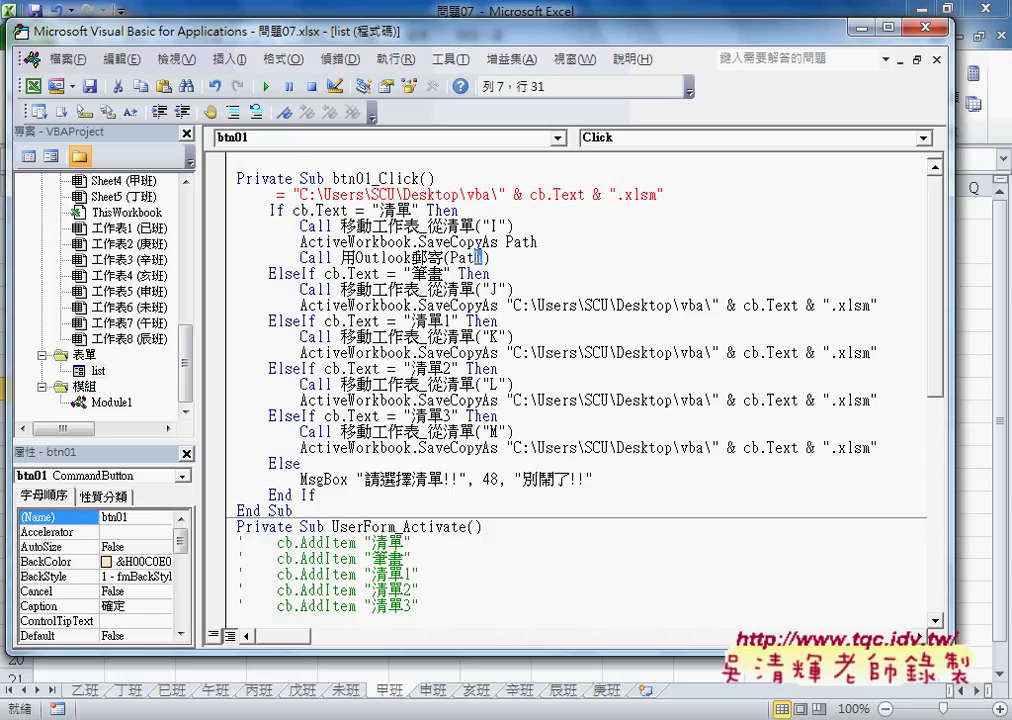
pyautogui.moveTo(287, 212); pyautogui.dragTo(277, 200)
pyautogui.write('Path')
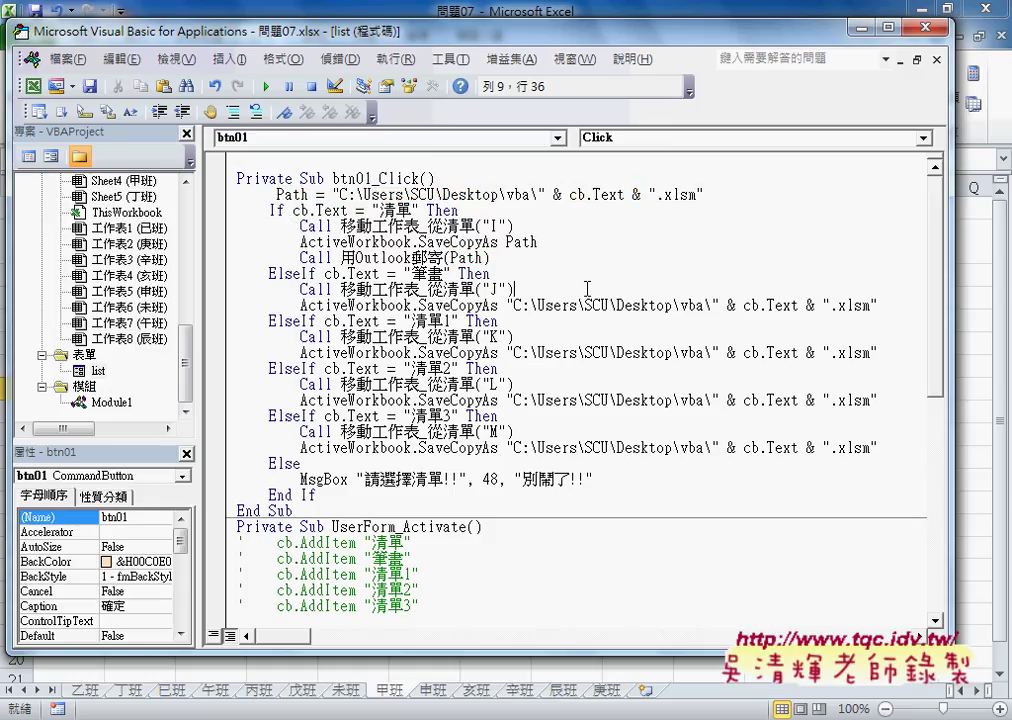
pyautogui.press('BackSpace')
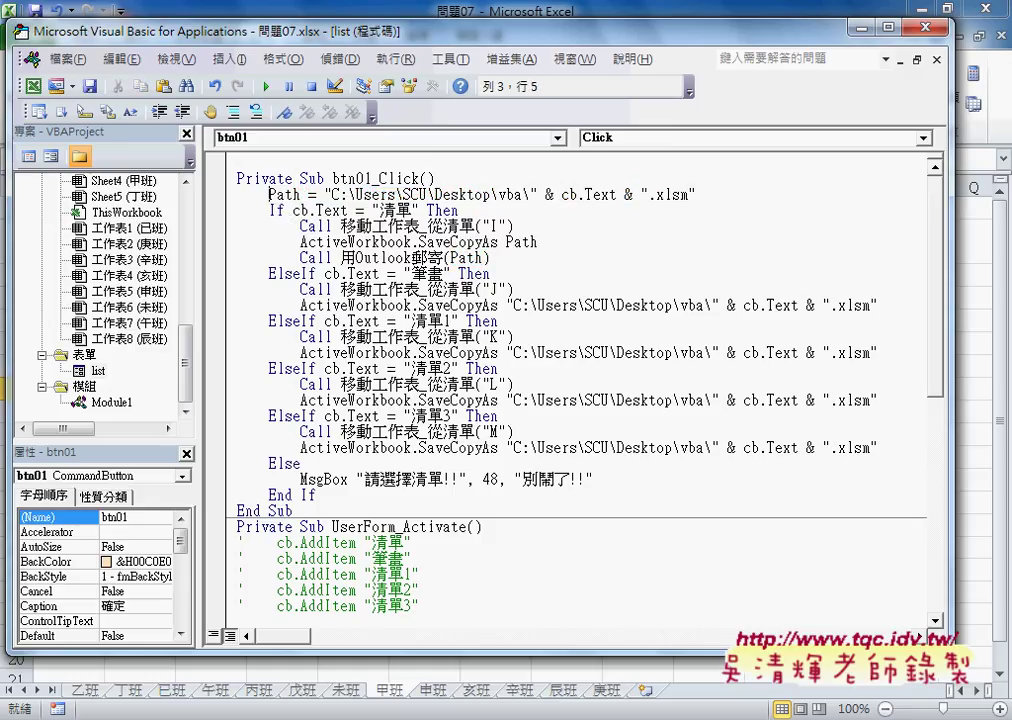
pyautogui.press('Down')
pyautogui.moveTo(332, 194); pyautogui.dragTo(690, 194)
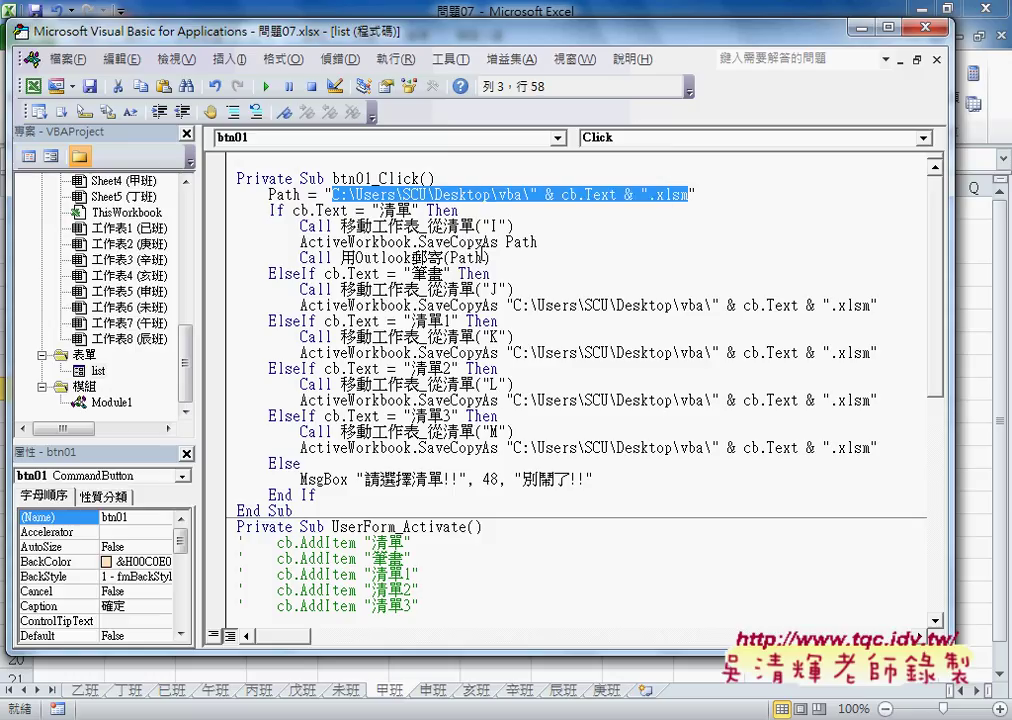
pyautogui.doubleClick(521, 241)
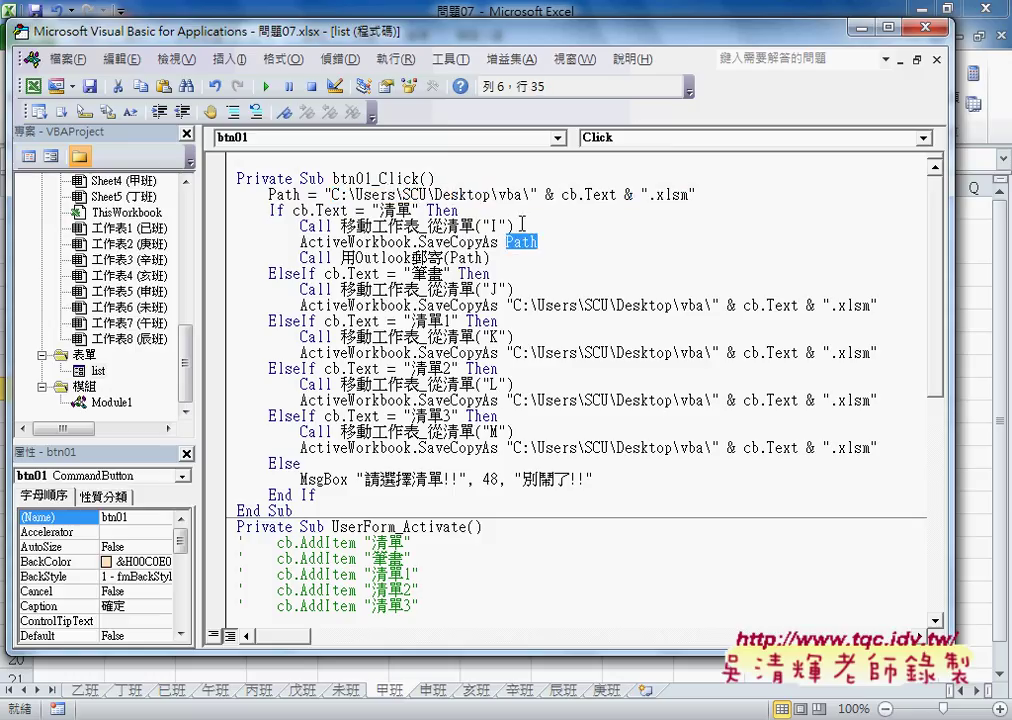
pyautogui.click(457, 257)
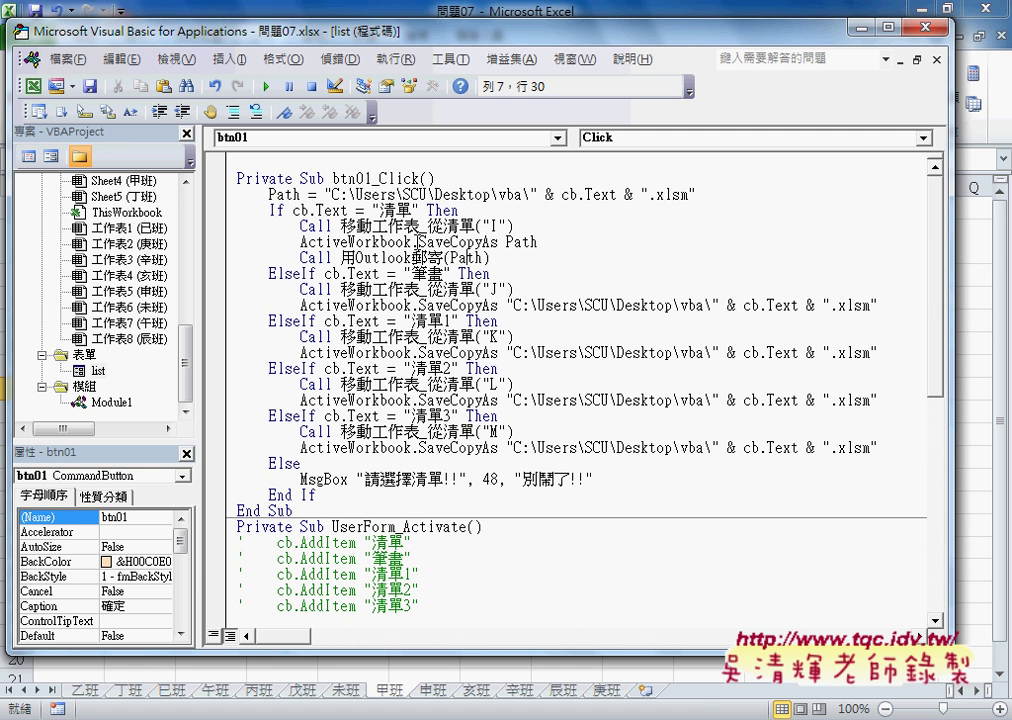
# Review the save line and the CreateObject("Outlook.Application") code in 用Outlook郵寄
pyautogui.moveTo(411, 242); pyautogui.dragTo(300, 243)
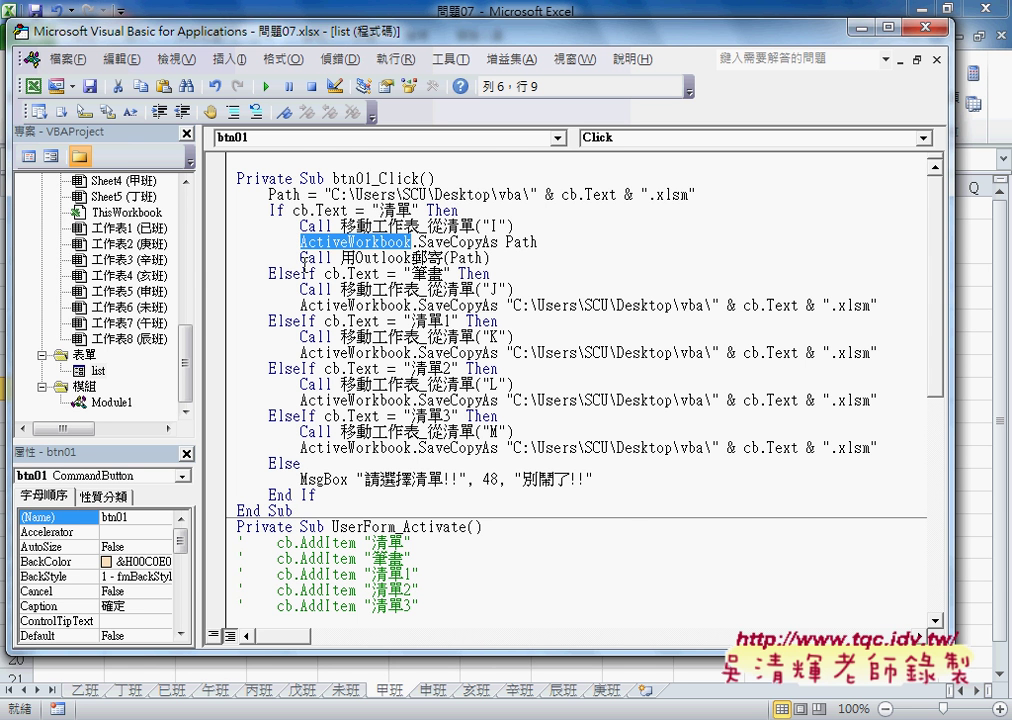
pyautogui.scroll(-5, 367, 330)
pyautogui.scroll(-4, 367, 330)
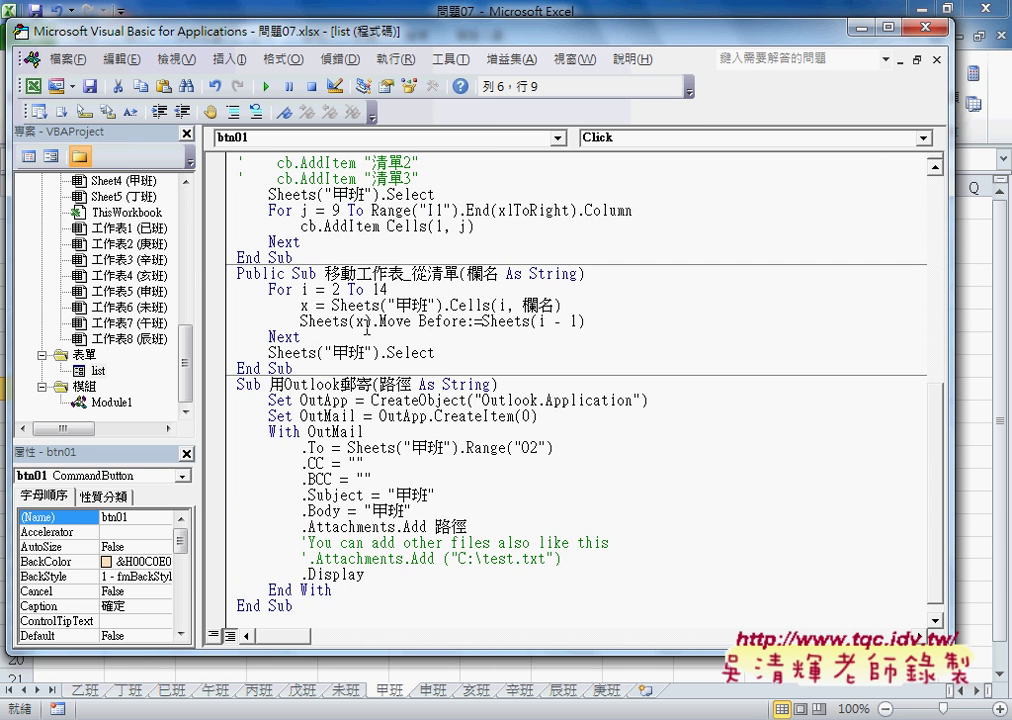
pyautogui.scroll(-1, 367, 330)
pyautogui.moveTo(372, 384); pyautogui.dragTo(468, 383)
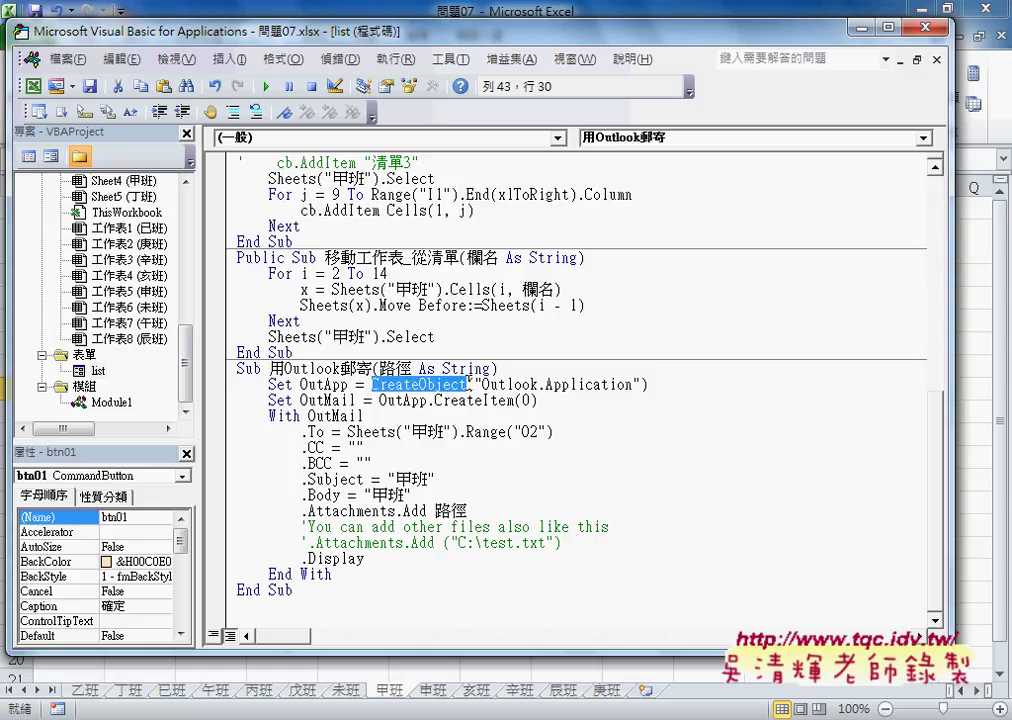
pyautogui.moveTo(636, 384); pyautogui.dragTo(482, 384)
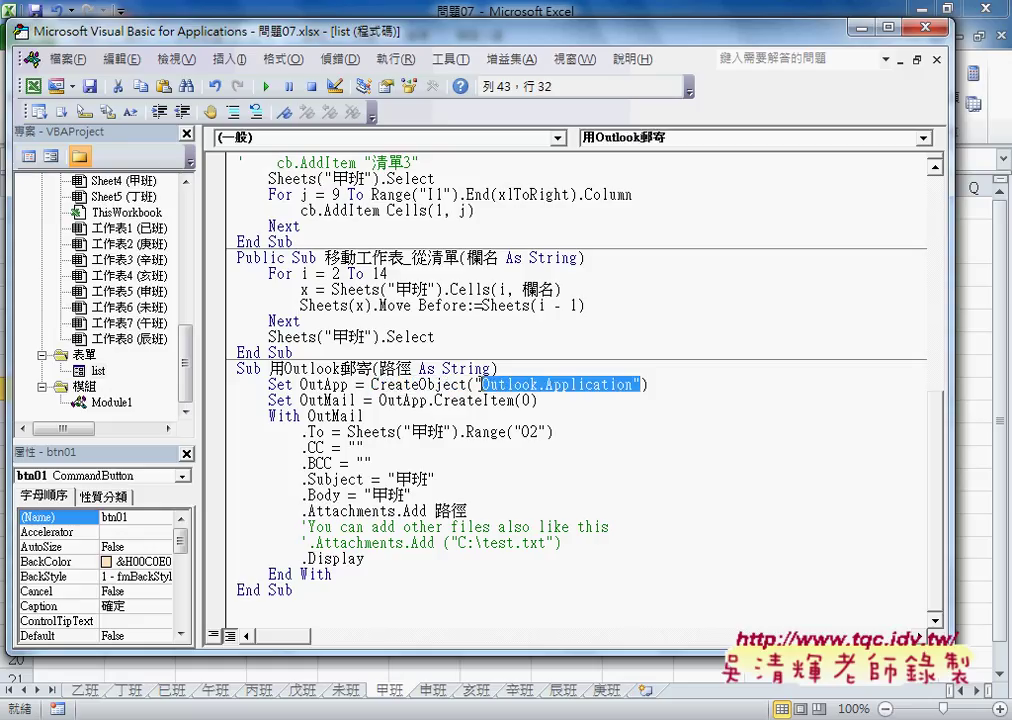
pyautogui.hotkey('shift', 'Left')
# Copy the whole 用Outlook郵寄 procedure and switch to the Google Docs notes
pyautogui.moveTo(323, 596); pyautogui.dragTo(215, 367)
pyautogui.hotkey('ctrl', 'c')
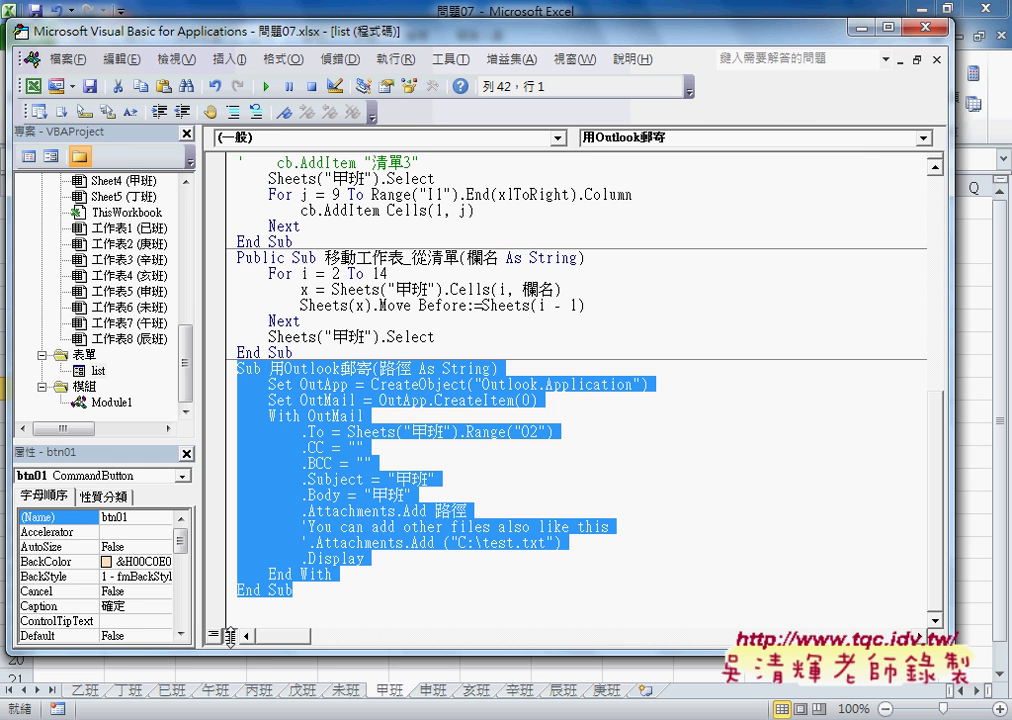
pyautogui.click(183, 508)
pyautogui.hotkey('alt', 'Tab')
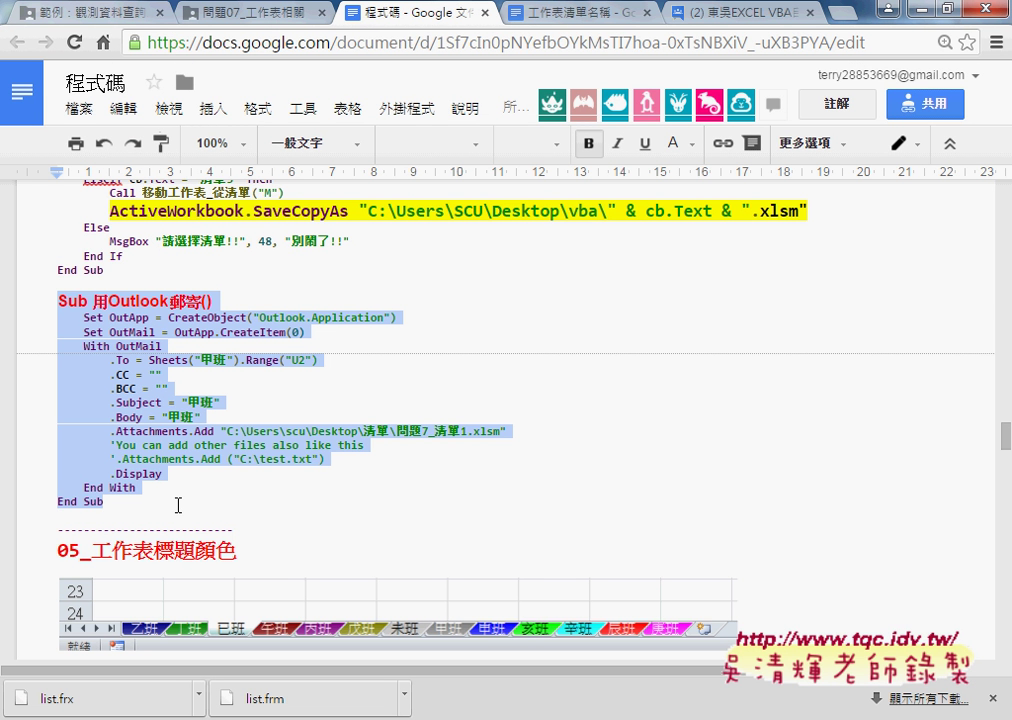
# Paste the updated 用Outlook郵寄 procedure over the old mail code body
pyautogui.click(140, 501)
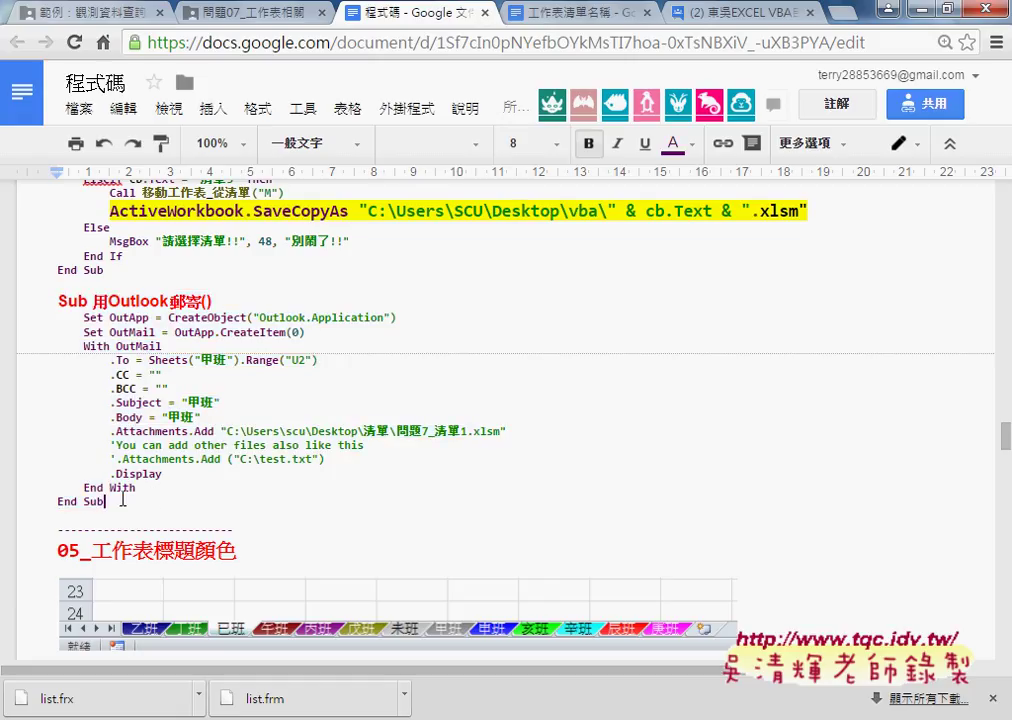
pyautogui.moveTo(131, 499); pyautogui.dragTo(47, 320)
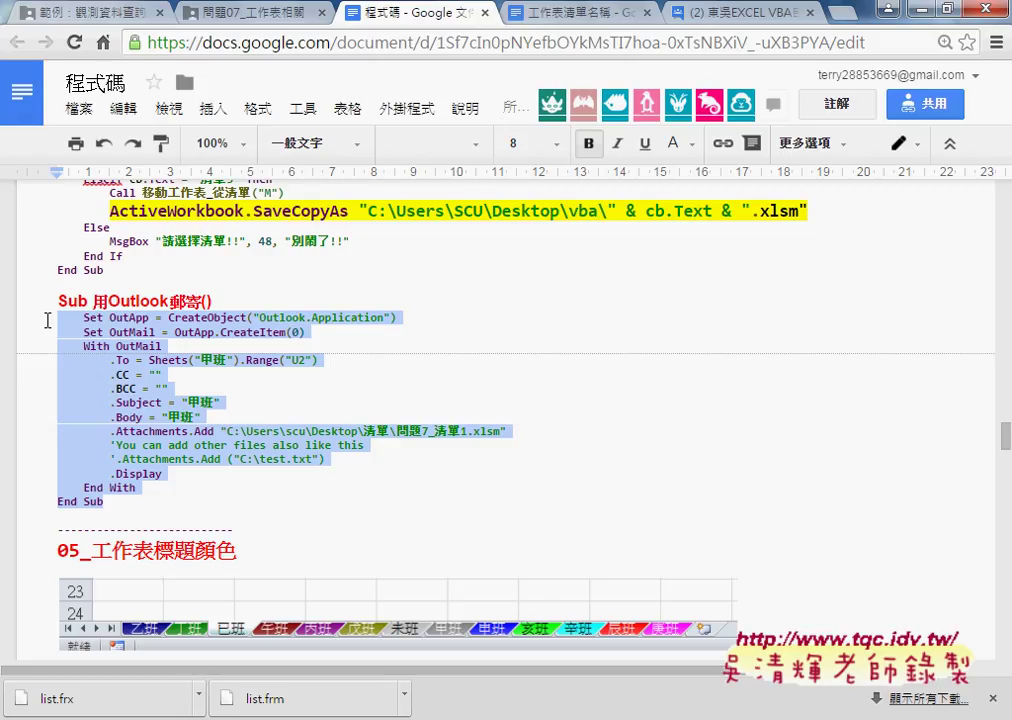
pyautogui.hotkey('ctrl', 'v')
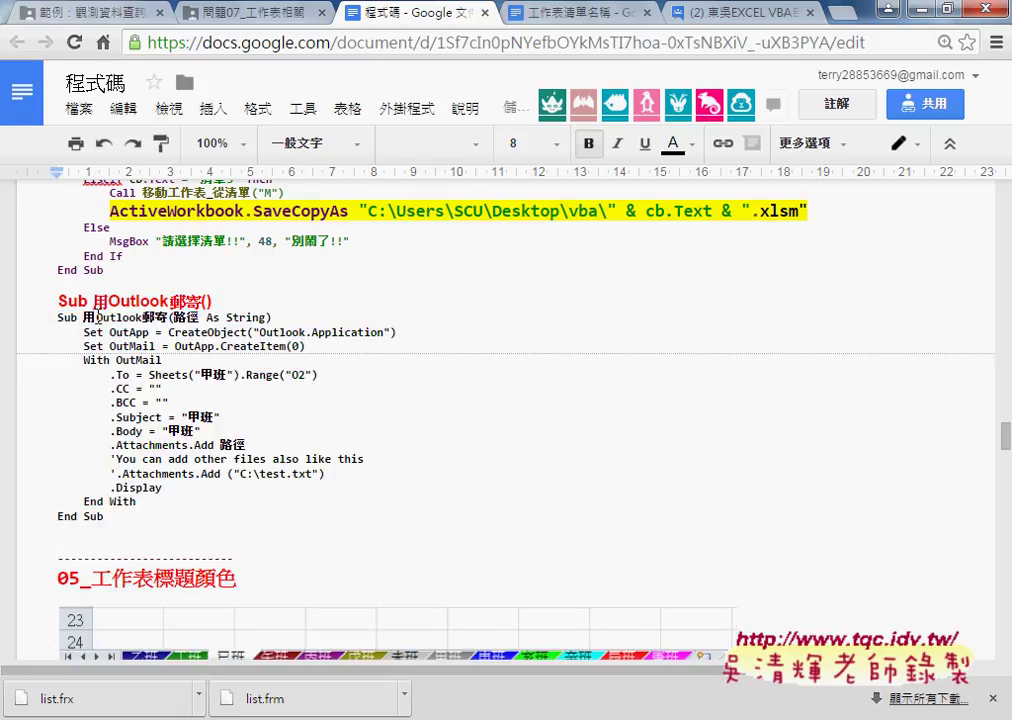
# Delete the leftover old Sub 用Outlook郵寄() heading and its empty line
pyautogui.moveTo(272, 318); pyautogui.dragTo(58, 300)
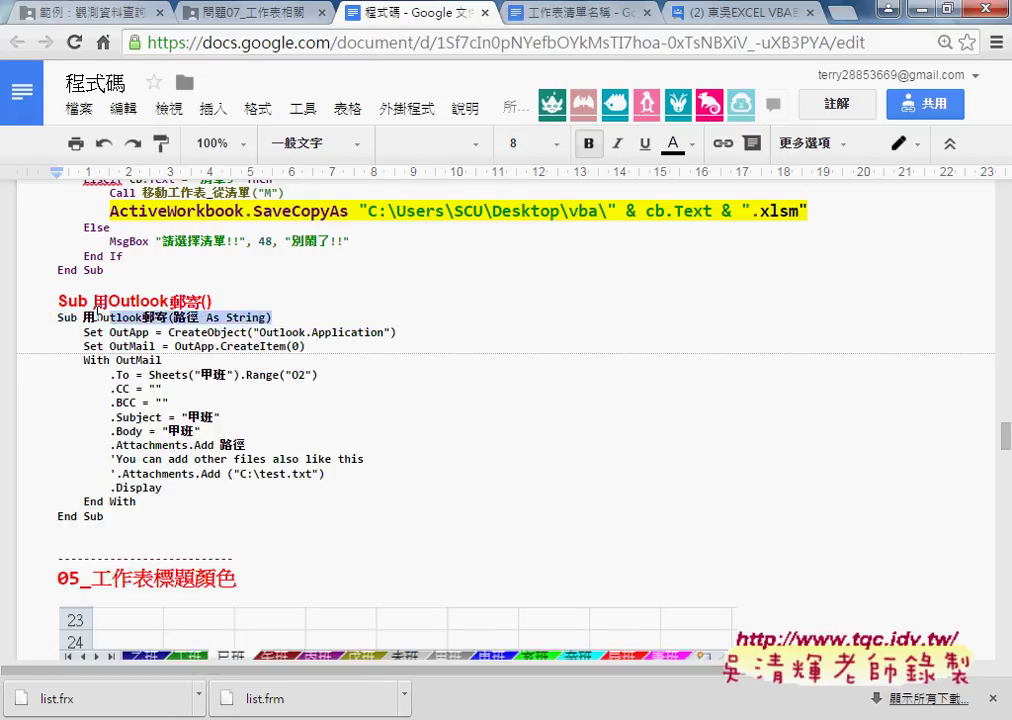
pyautogui.click(236, 304)
pyautogui.moveTo(236, 304); pyautogui.dragTo(38, 300)
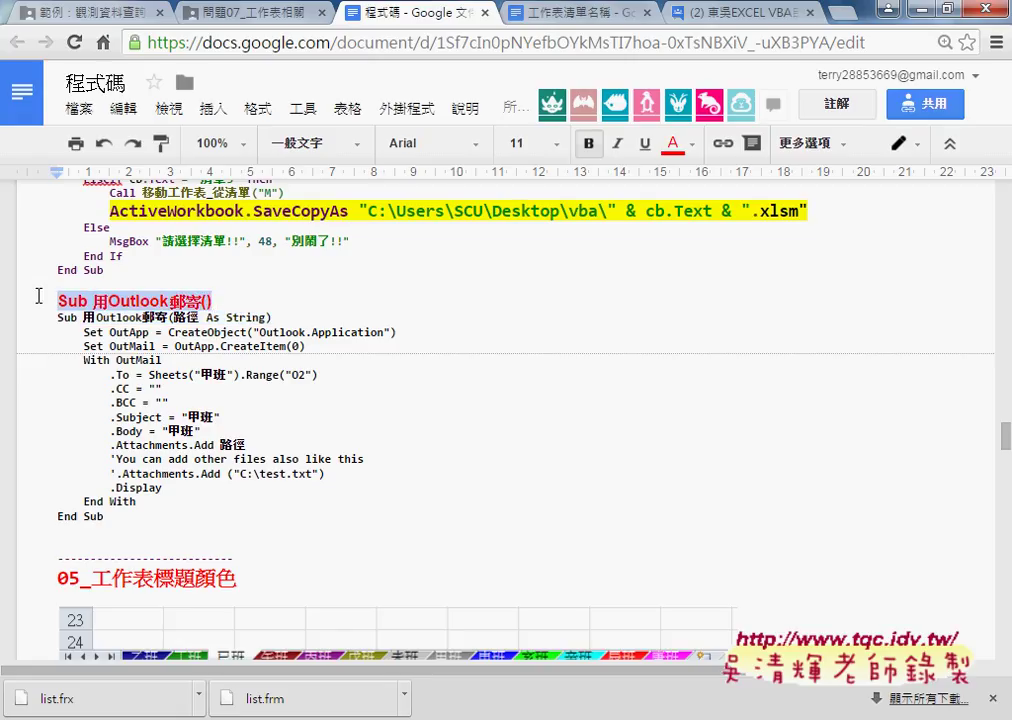
pyautogui.press('Delete')
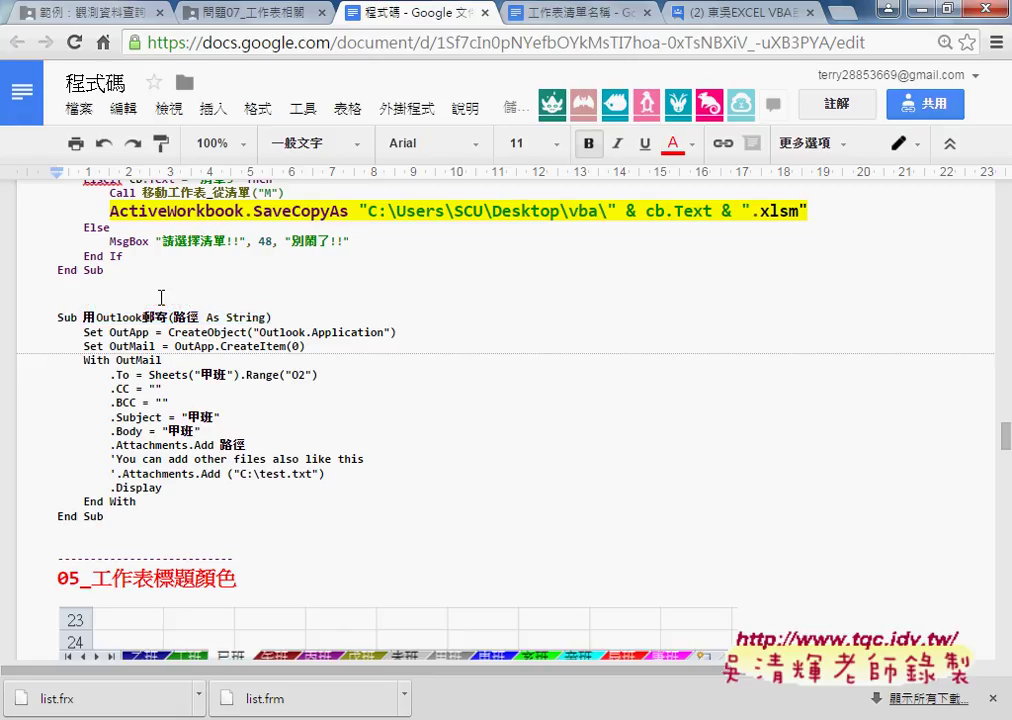
pyautogui.press('Delete')
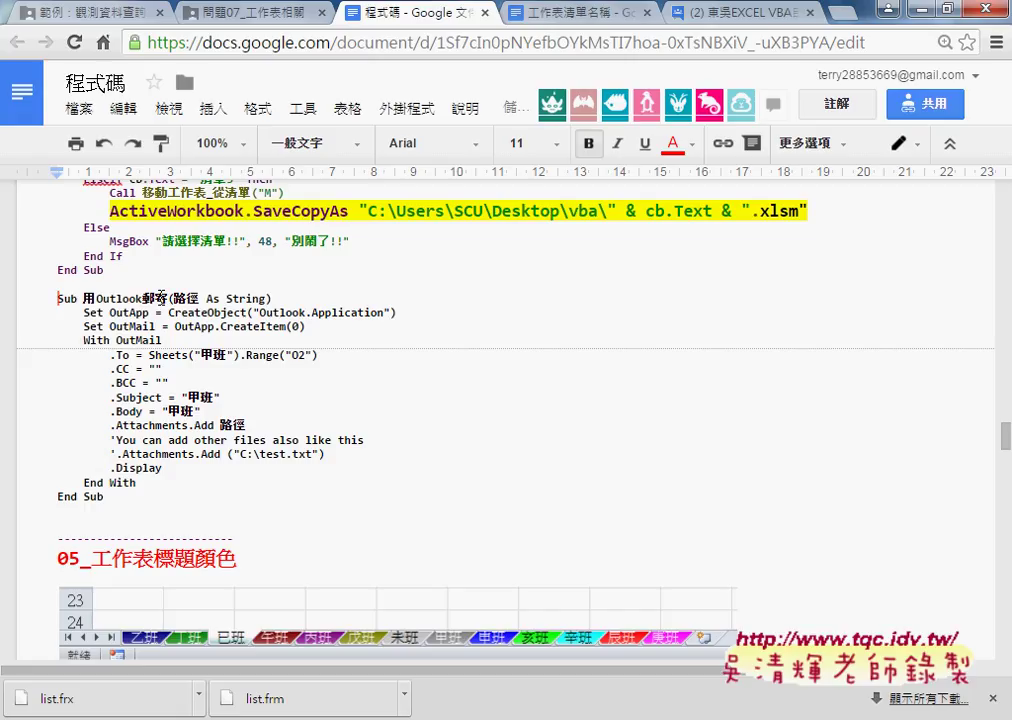